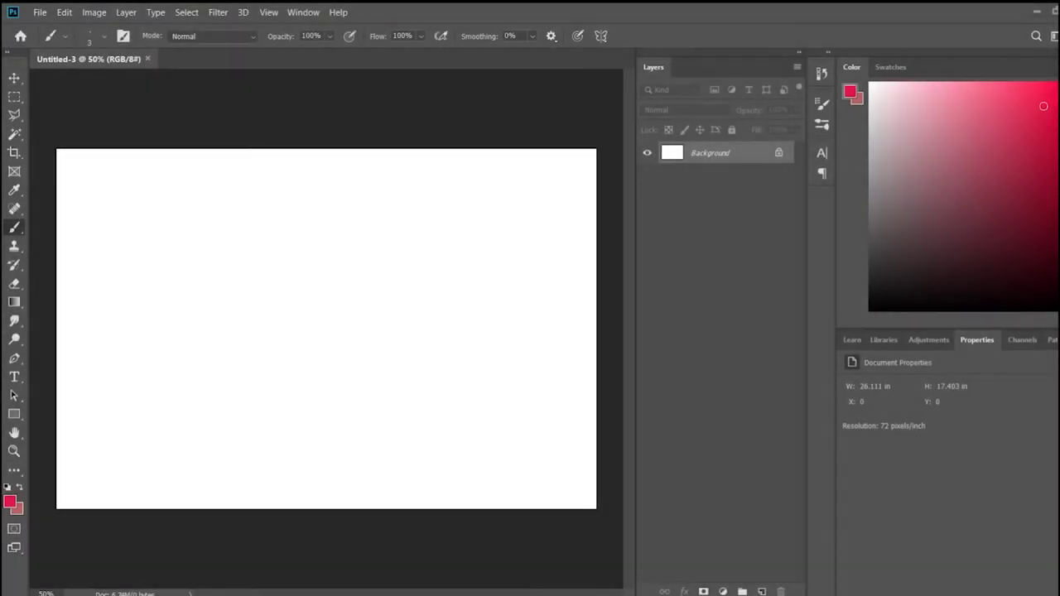
- Paste the coffee-cup photo onto the canvas, then paste the woman-in-water photo as another layer
key("ctrl+v")
key("v")
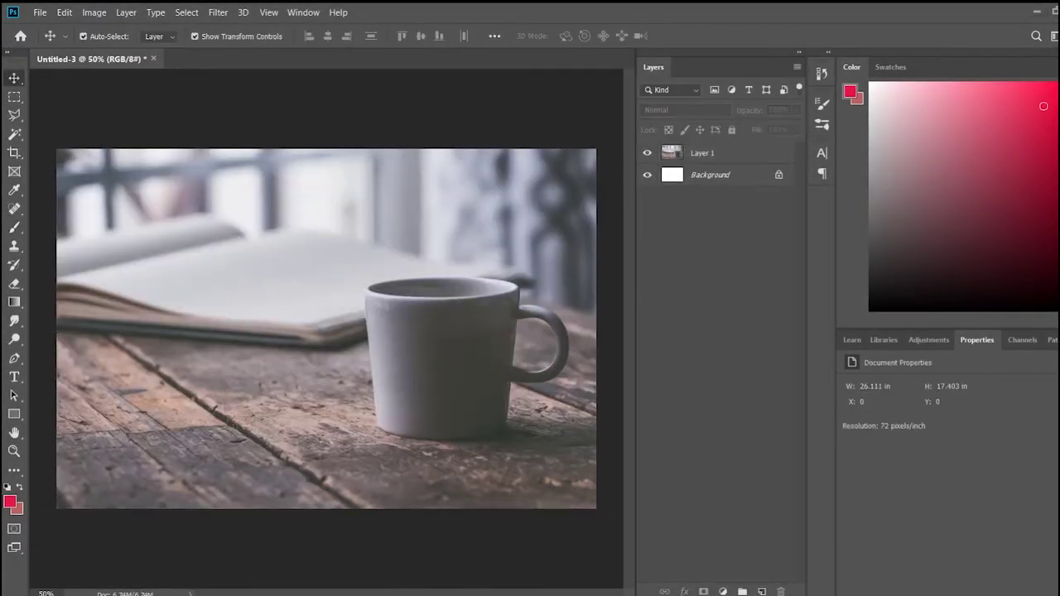
key("ctrl+v")
- Scale the woman photo over the cup at 100% opacity, commit it, and add a layer mask
left_click_drag(188, 146, 274, 265)
mouse_move(370, 389)
left_mouse_down()
mouse_move(458, 271)
mouse_move(441, 277)
left_mouse_up()
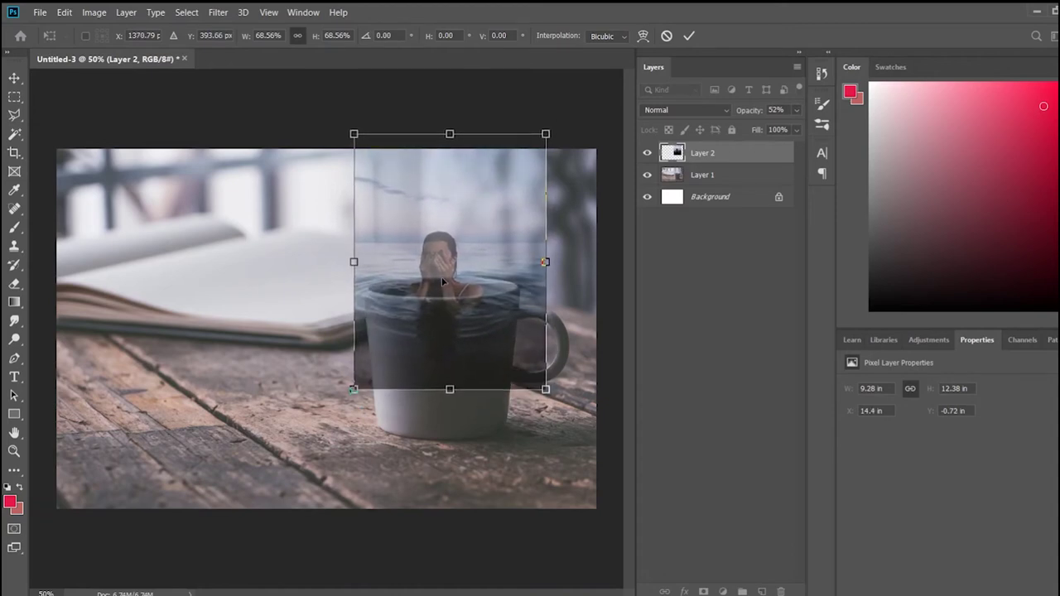
key("ctrl+plus")
scroll(421, 328, "right", 5)
scroll(336, 334, "right", 1)
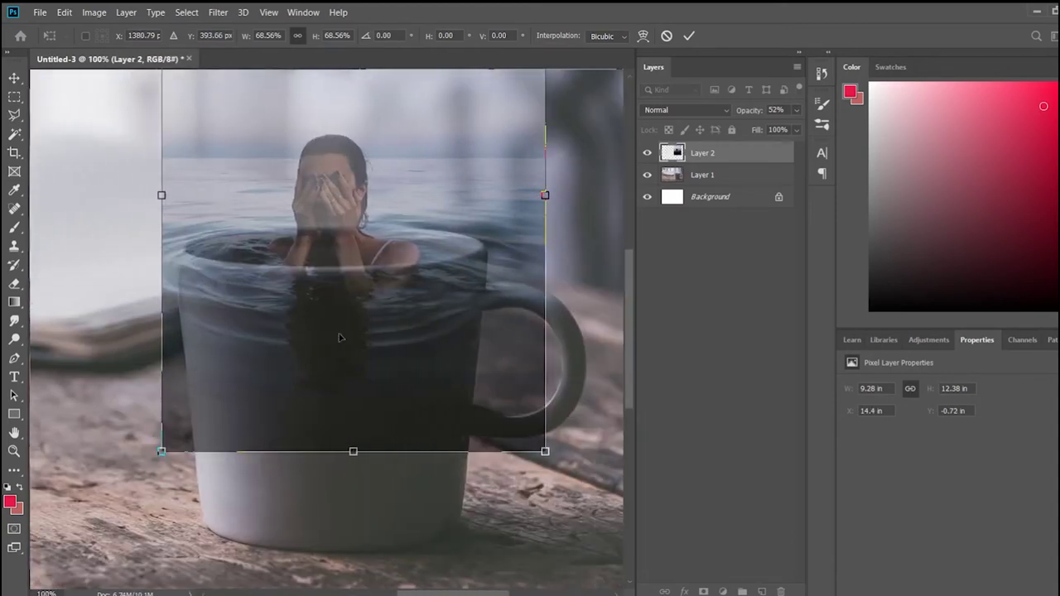
left_click_drag(796, 110, 820, 145)
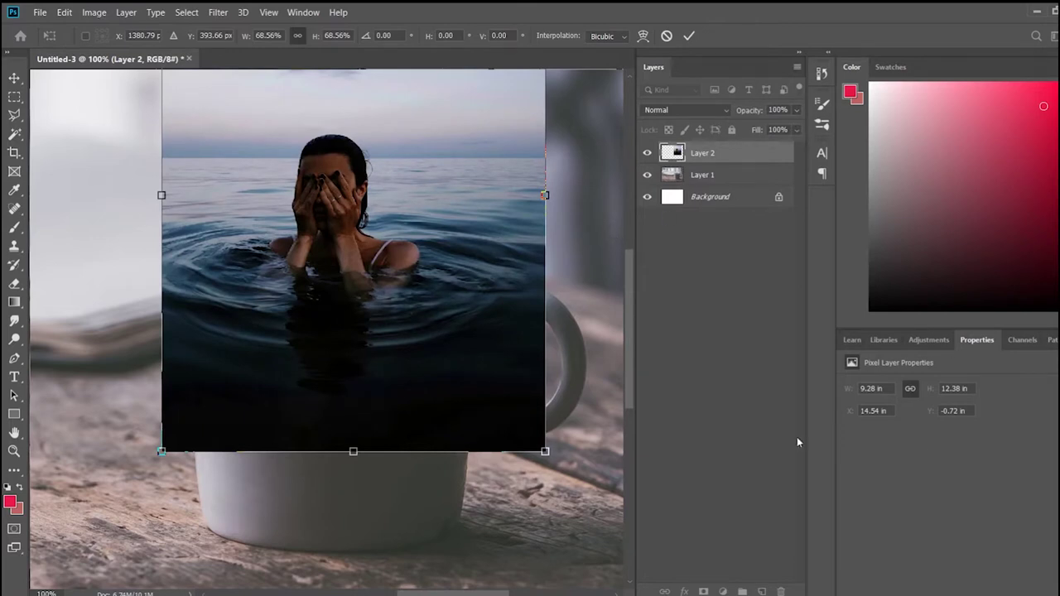
key("Return")
left_click(703, 591)
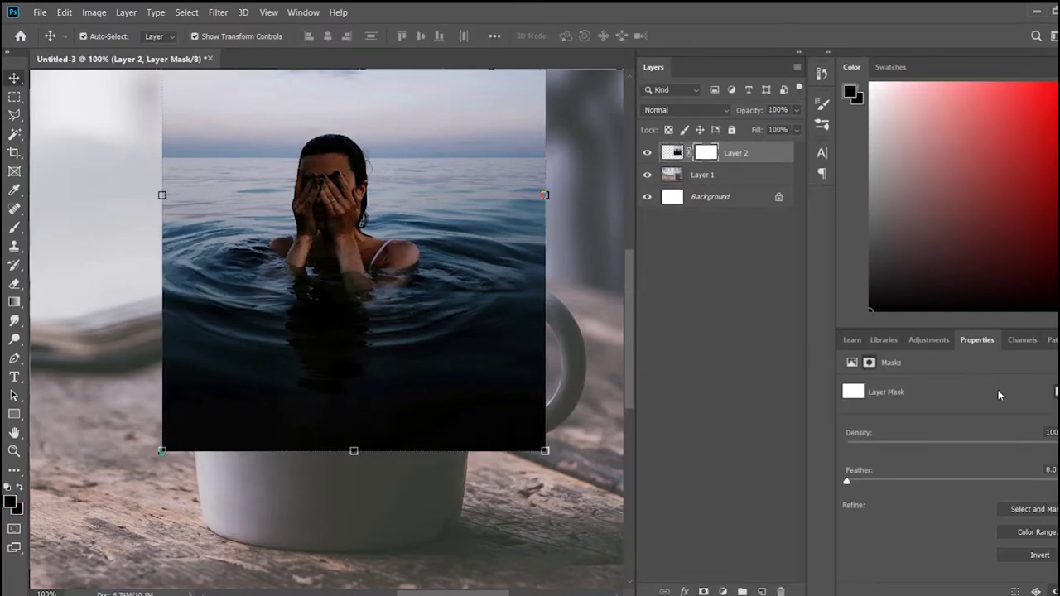
- Brush the mask to hide the woman photo's lower part, sky and edges around the cup
left_click(11, 230)
mouse_move(530, 443)
left_mouse_down()
mouse_move(166, 439)
mouse_move(115, 256)
left_mouse_up()
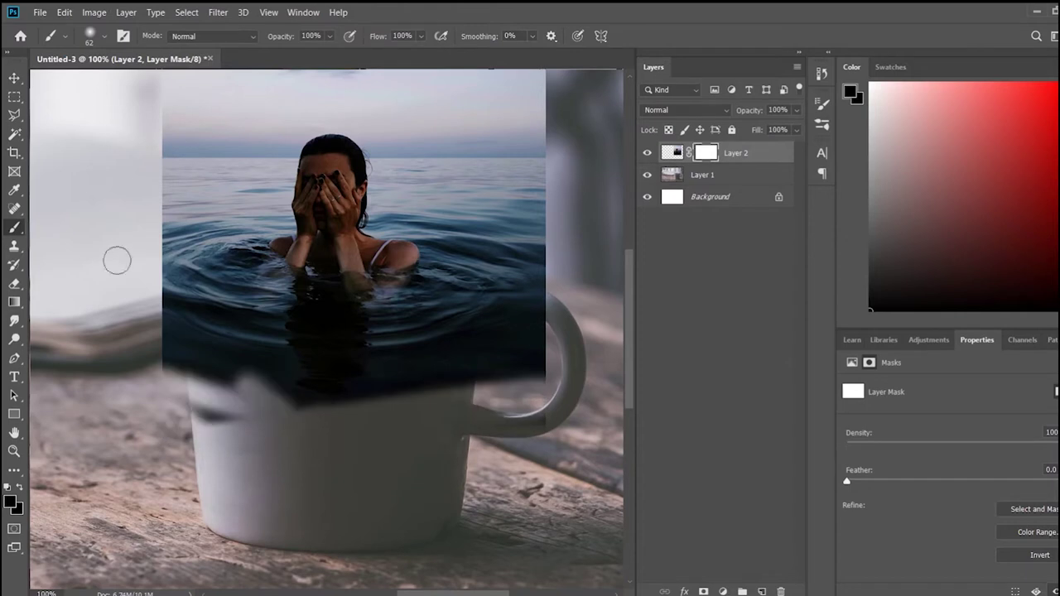
scroll(116, 256, "up", 2)
mouse_move(399, 143)
left_mouse_down()
mouse_move(331, 221)
mouse_move(534, 398)
mouse_move(430, 248)
mouse_move(169, 342)
mouse_move(207, 530)
mouse_move(497, 538)
mouse_move(248, 505)
left_mouse_up()
scroll(248, 514, "down", 2)
mouse_move(491, 406)
left_mouse_down()
mouse_move(389, 214)
mouse_move(476, 331)
mouse_move(227, 296)
left_mouse_up()
scroll(220, 434, "up", 1)
mouse_move(220, 434)
left_mouse_down()
mouse_move(414, 389)
mouse_move(398, 402)
mouse_move(374, 383)
mouse_move(480, 365)
left_mouse_up()
- Zoom in with a smaller brush, refining the mask near the shoulder and painting soft mist over the water
key("ctrl+plus")
key("ctrl+plus")
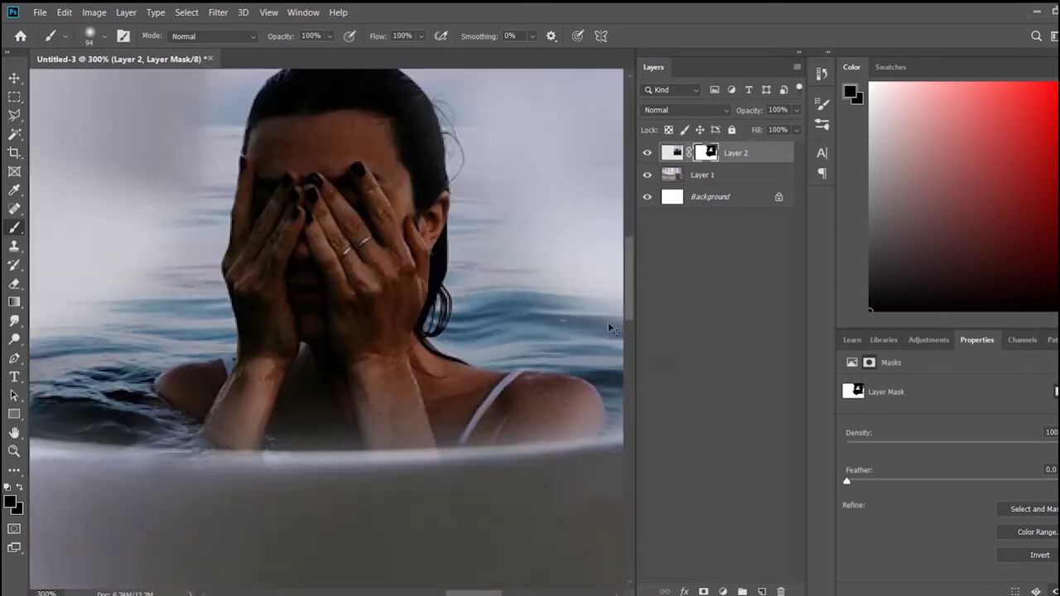
key("ctrl+plus")
scroll(403, 386, "down", 1)
left_click_drag(155, 418, 381, 405)
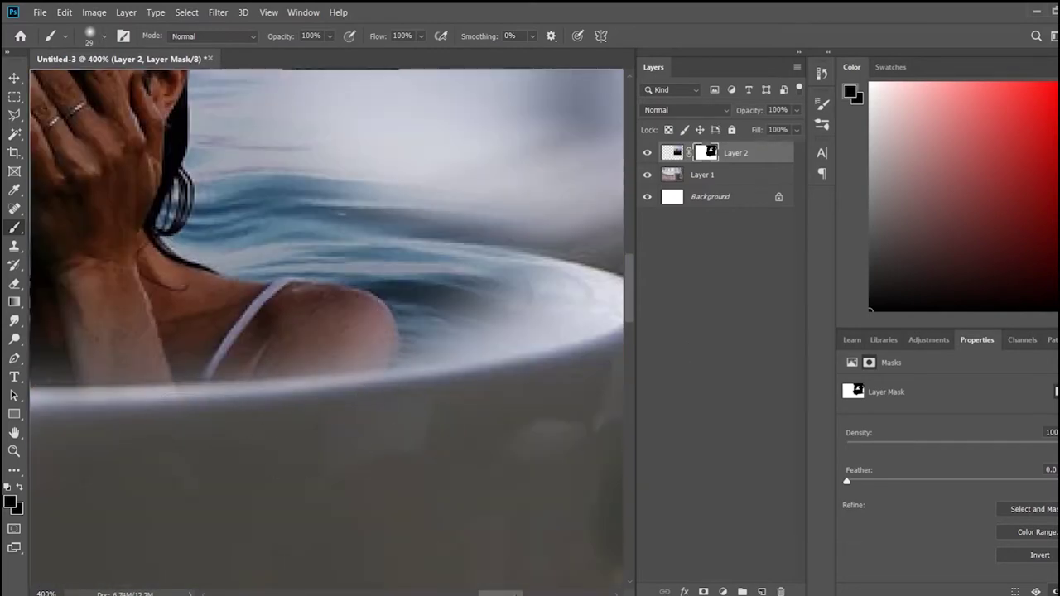
left_click_drag(546, 379, 413, 380)
mouse_move(366, 323)
left_mouse_down()
mouse_move(414, 307)
mouse_move(260, 289)
left_mouse_up()
scroll(260, 289, "up", 3)
key("x")
mouse_move(455, 348)
left_mouse_down()
mouse_move(174, 323)
mouse_move(82, 290)
left_mouse_up()
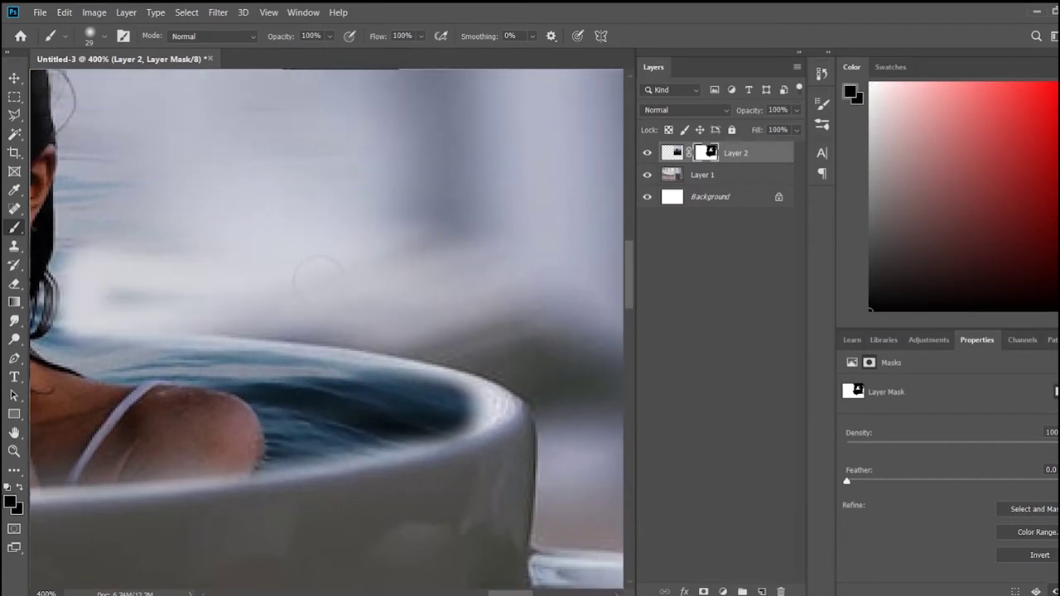
left_click_drag(189, 303, 506, 331)
- Soften the sky above the woman's head and touch up the surrounding mask
scroll(414, 320, "up", 1)
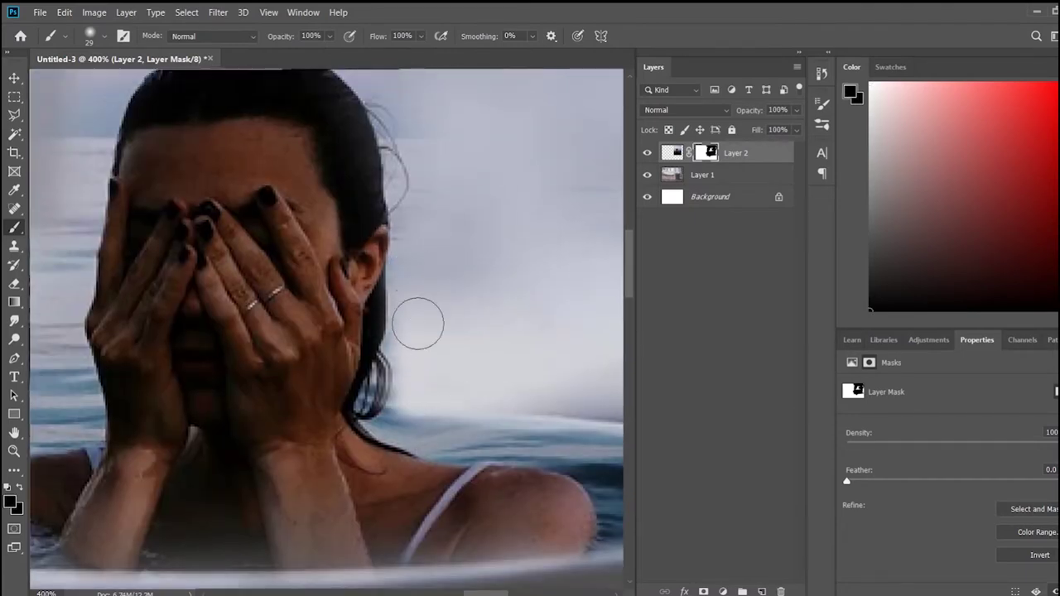
scroll(544, 332, "up", 2)
scroll(343, 367, "up", 2)
scroll(533, 214, "up", 3)
mouse_move(533, 213)
left_mouse_down()
mouse_move(254, 267)
mouse_move(149, 315)
mouse_move(362, 320)
mouse_move(377, 342)
mouse_move(116, 324)
left_mouse_up()
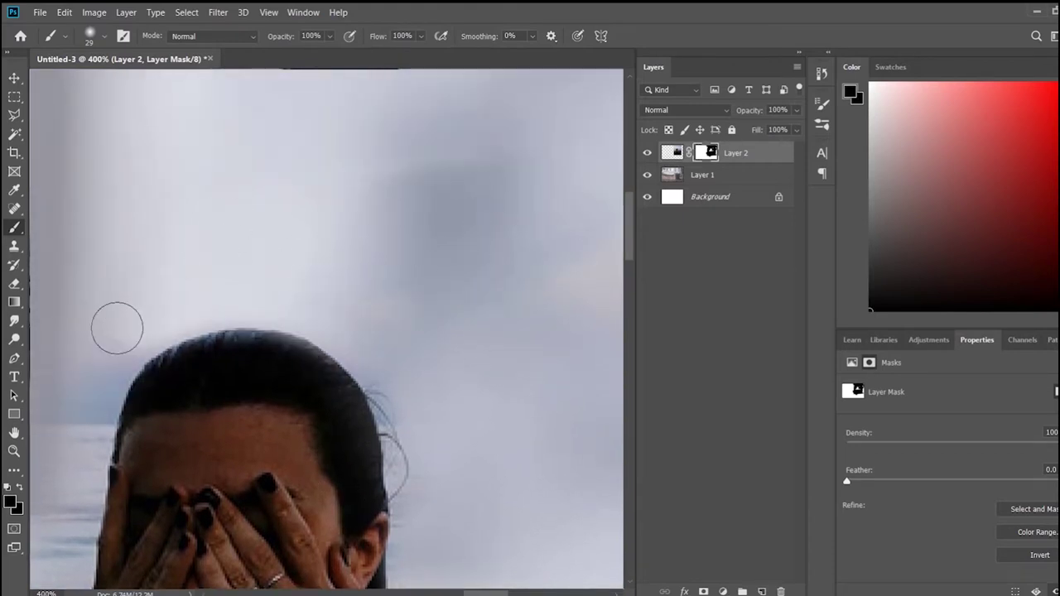
scroll(320, 254, "down", 3)
scroll(320, 253, "left", 5)
scroll(302, 336, "left", 1)
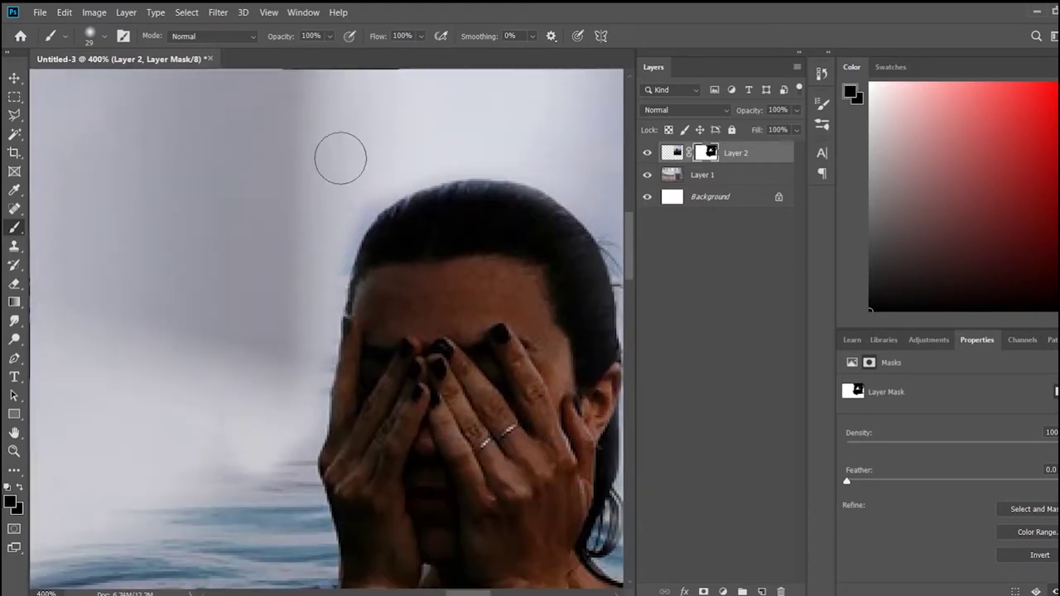
scroll(229, 384, "down", 1)
scroll(274, 350, "down", 2)
left_click_drag(274, 350, 210, 363)
scroll(210, 332, "down", 1)
mouse_move(210, 301)
left_mouse_down()
mouse_move(254, 308)
mouse_move(332, 433)
left_mouse_up()
- Clean the mist along the cup rim, the hand edge and beside the hair
scroll(381, 356, "left", 3)
mouse_move(435, 288)
left_mouse_down()
mouse_move(317, 339)
mouse_move(378, 318)
left_mouse_up()
scroll(485, 443, "right", 5)
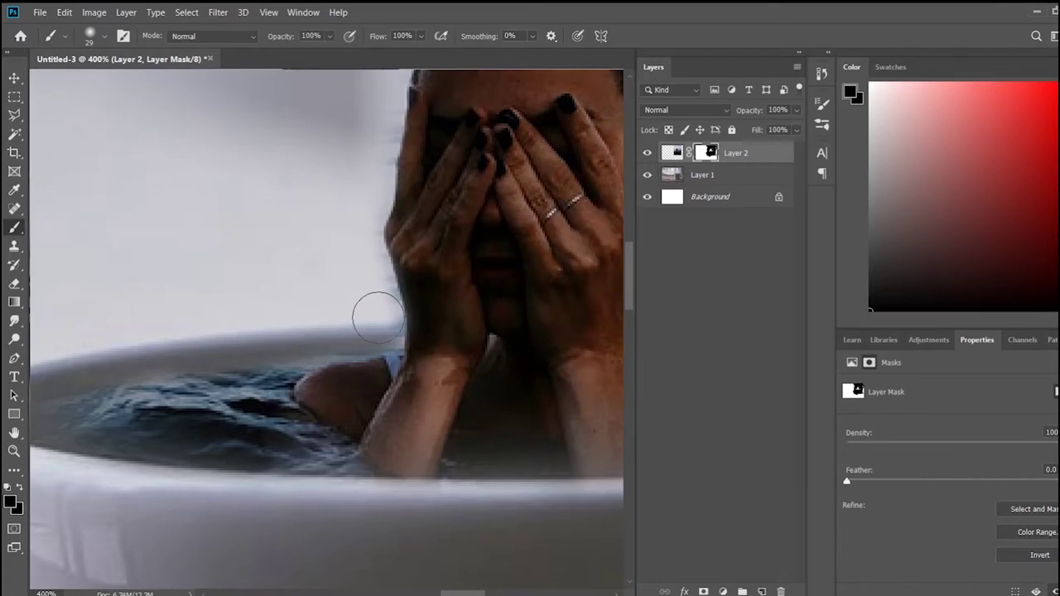
left_click_drag(372, 280, 372, 190)
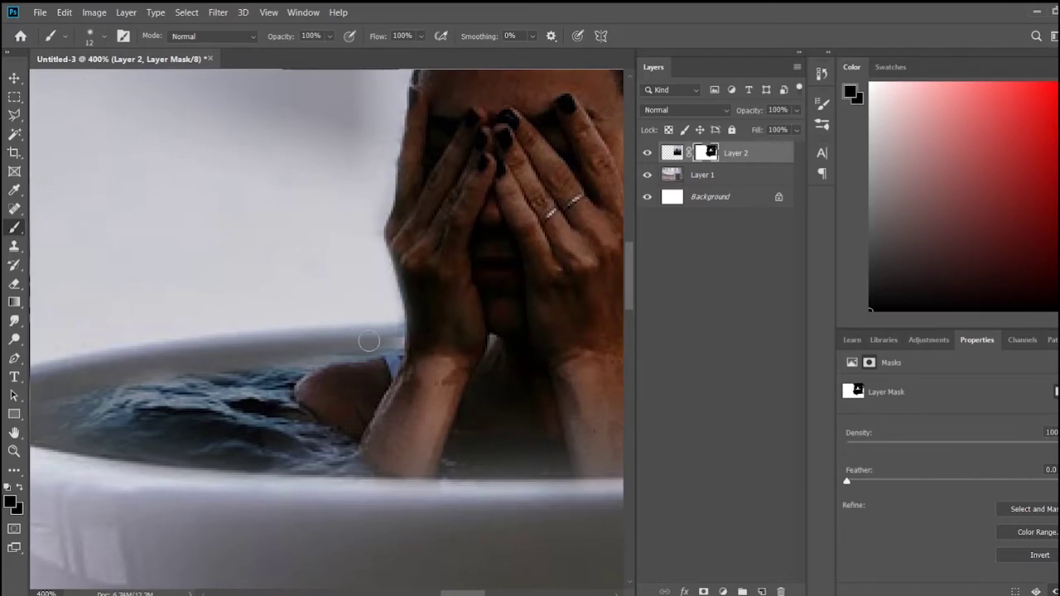
scroll(232, 593, "right", 6)
left_click_drag(319, 235, 290, 323)
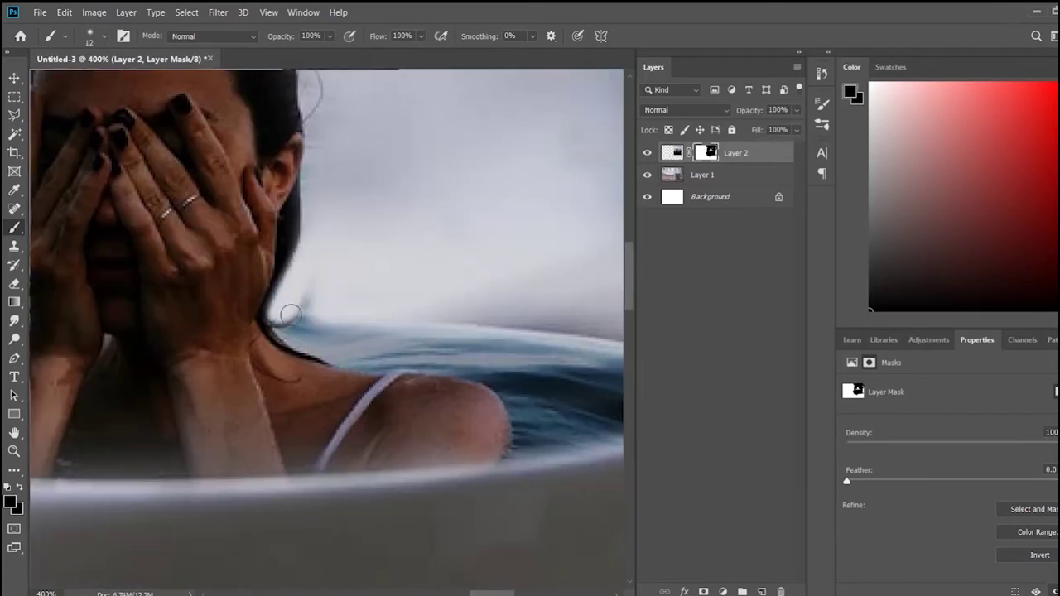
scroll(327, 328, "right", 3)
key("bracketright")
key("bracketright")
mouse_move(538, 392)
left_mouse_down()
mouse_move(256, 320)
mouse_move(161, 315)
mouse_move(511, 374)
left_mouse_up()
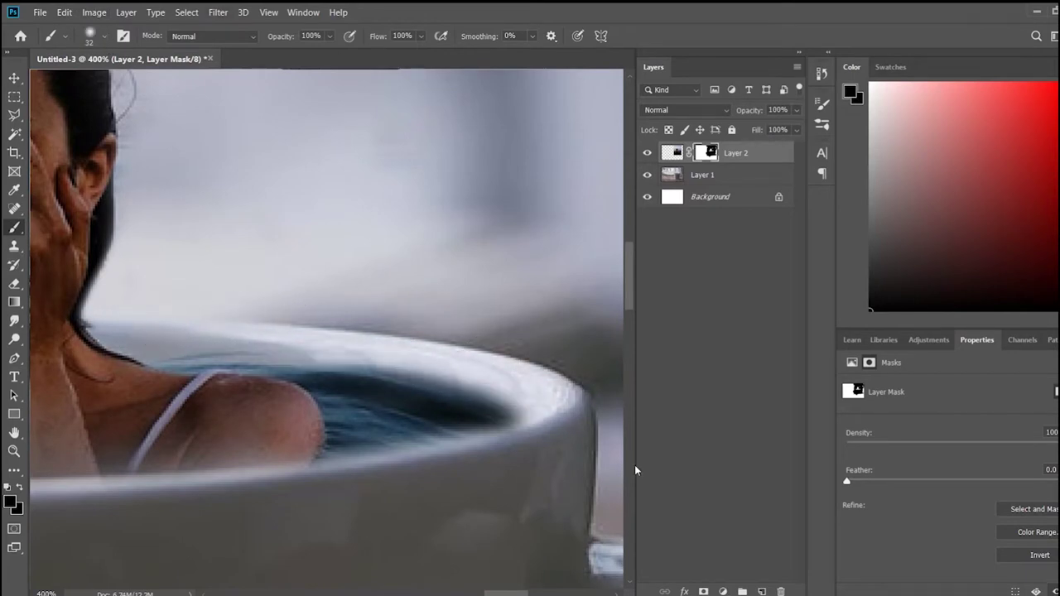
- Reveal more blue water inside the cup with a smaller brush, viewing the whole image
key("ctrl+1")
scroll(113, 351, "up", 3)
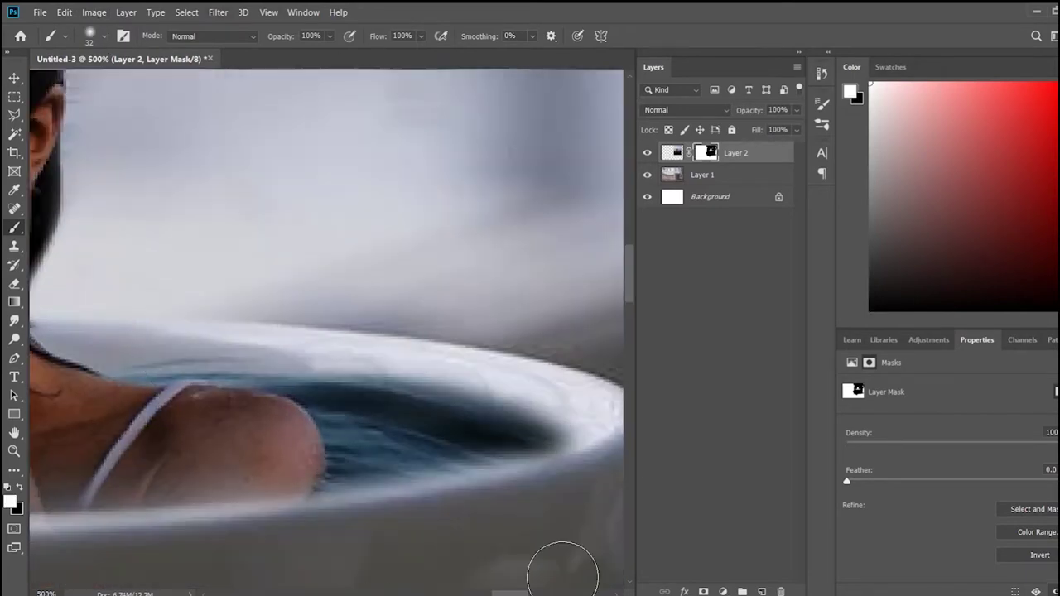
scroll(113, 351, "up", 2)
key("bracketleft")
key("bracketleft")
mouse_move(338, 433)
left_mouse_down()
mouse_move(284, 442)
mouse_move(458, 474)
left_mouse_up()
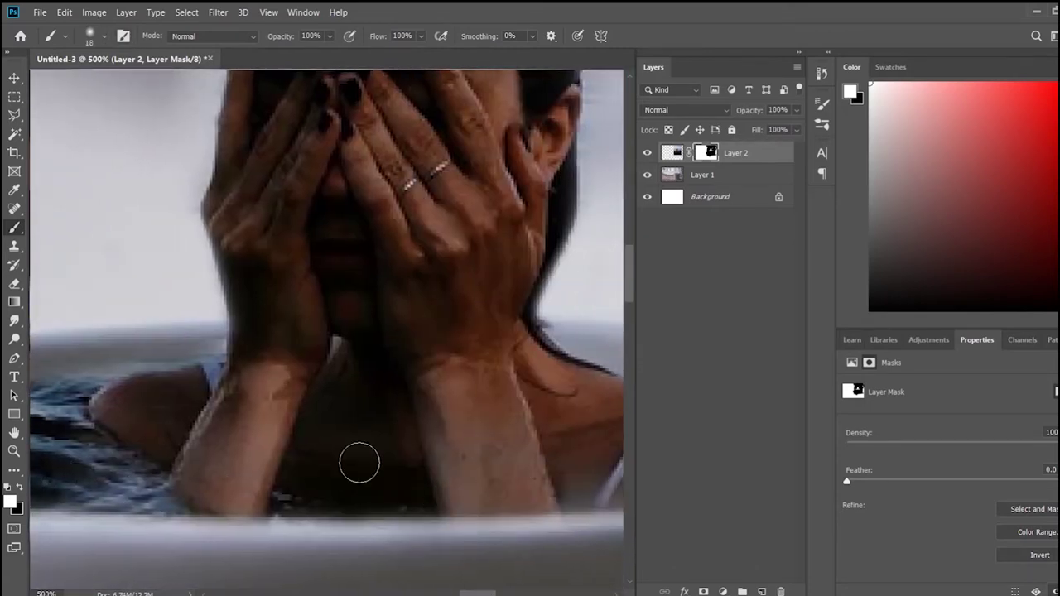
scroll(364, 468, "right", 5)
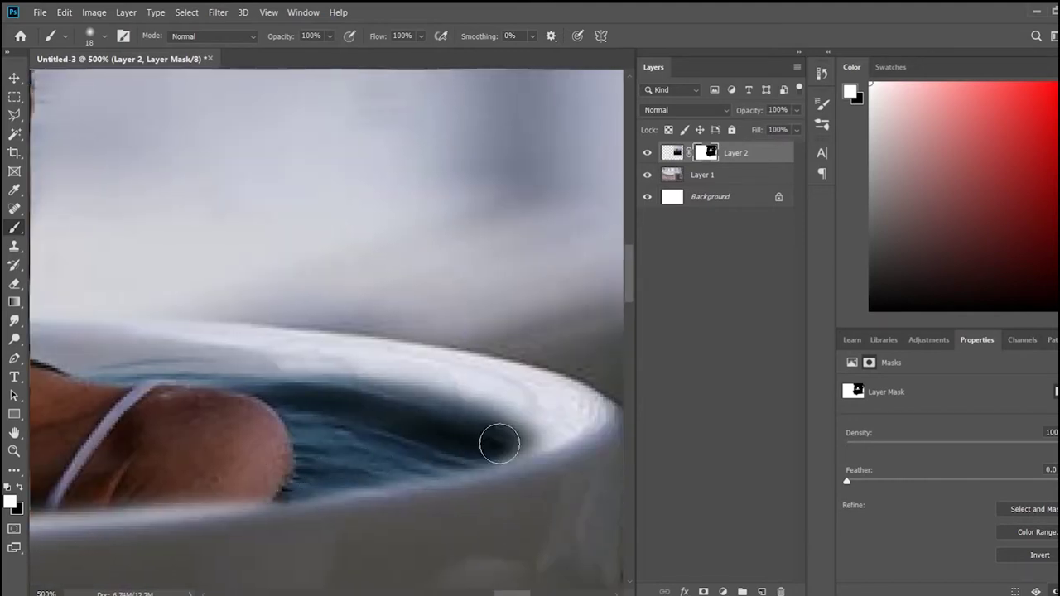
key("ctrl+minus")
key("ctrl+minus")
key("ctrl+minus")
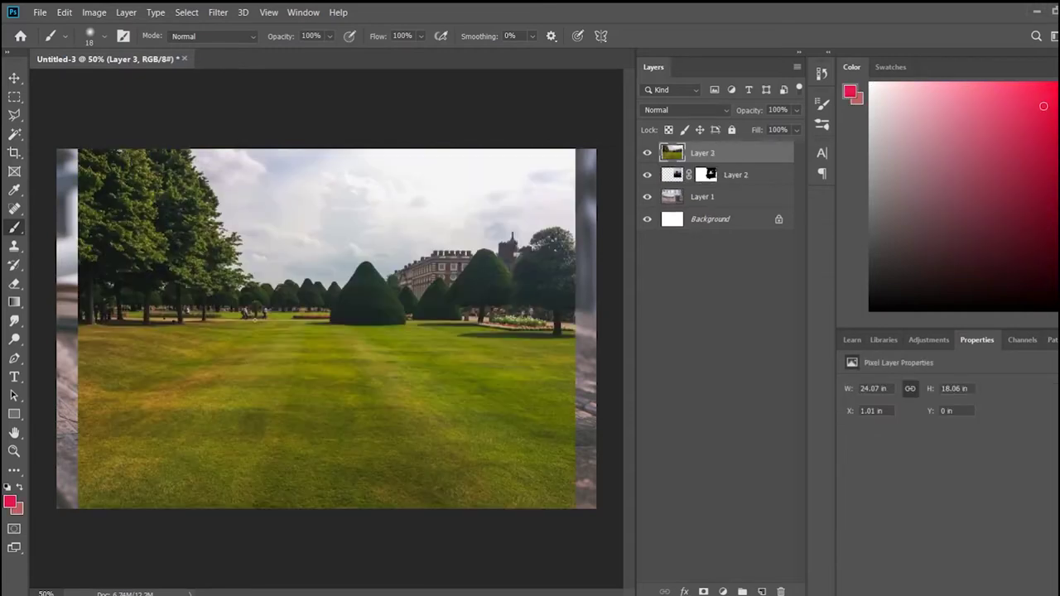
- Move and enlarge the park photo onto the left side of the wooden table
left_click_drag(383, 416, 428, 380)
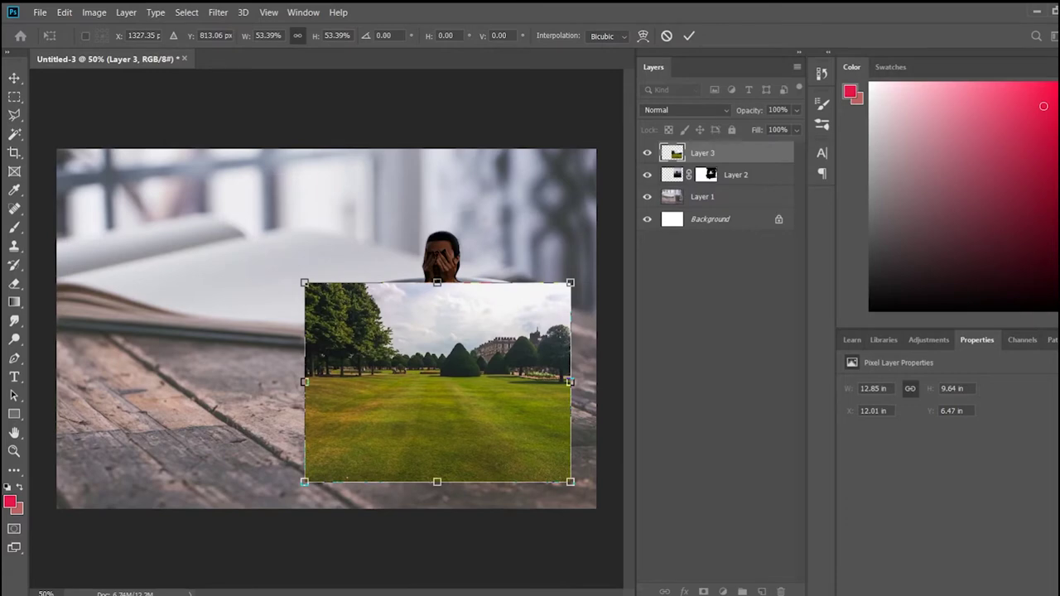
left_click_drag(470, 400, 225, 425)
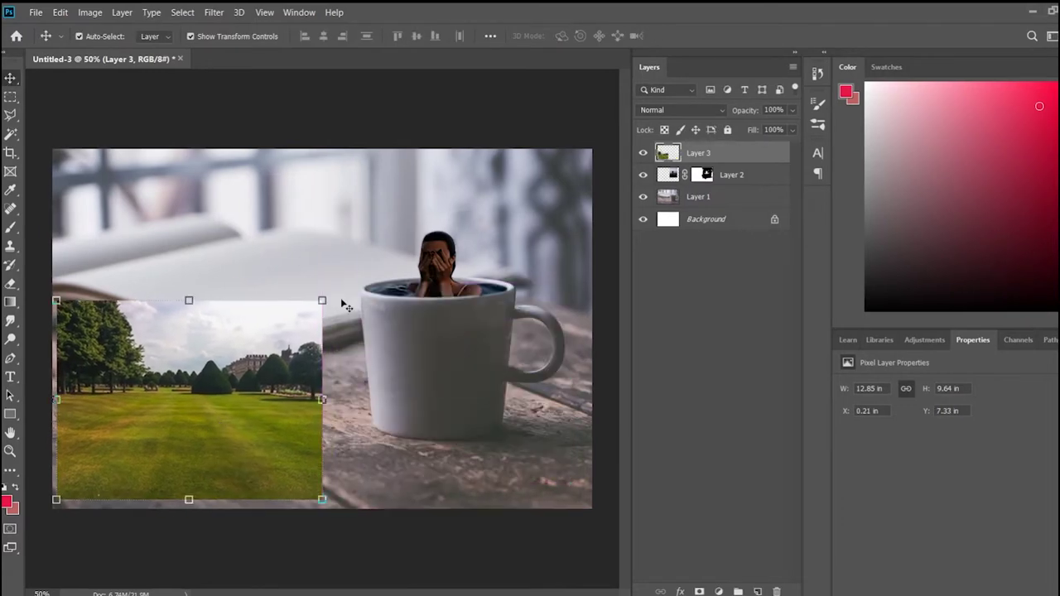
left_click_drag(326, 301, 440, 210)
key("Return")
- Add an inverted mask to the park layer and paint white to reveal a moss patch
left_click(699, 592)
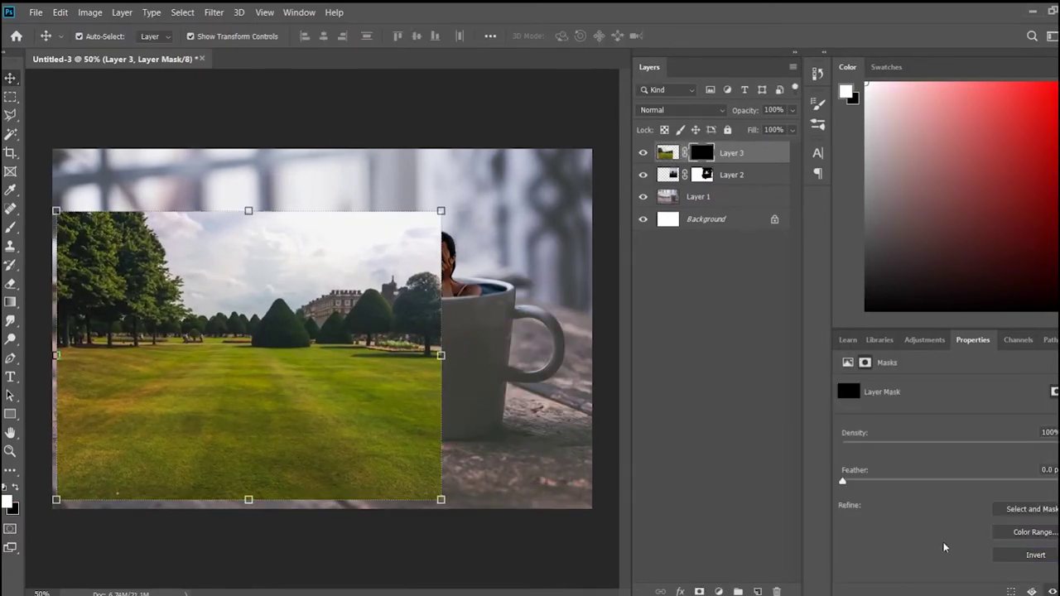
key("ctrl+i")
scroll(420, 402, "up", 2)
scroll(420, 401, "up", 2)
scroll(420, 402, "down", 3)
key("d")
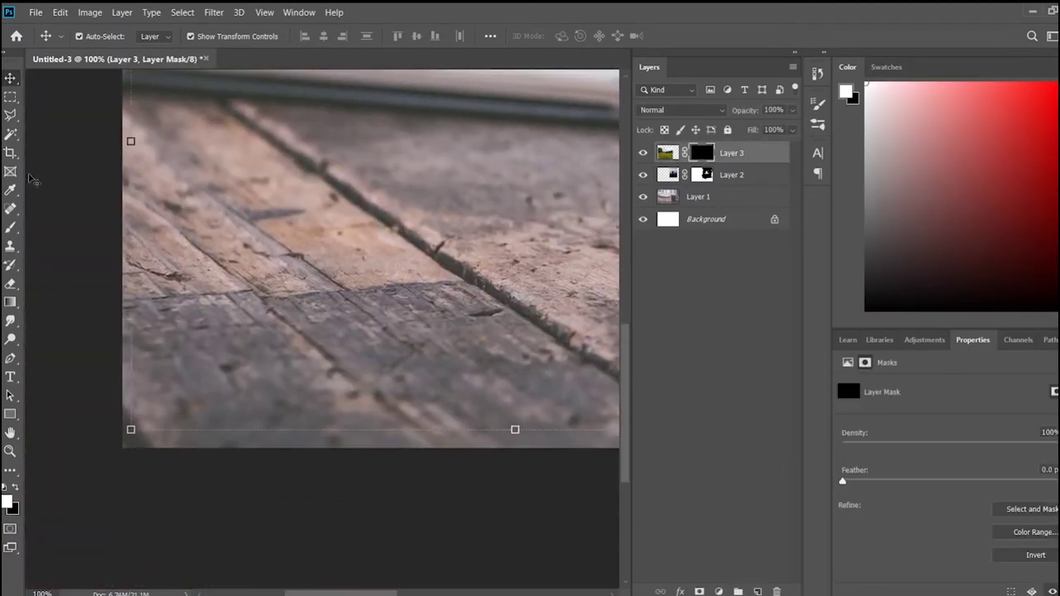
key("b")
left_click(309, 321)
mouse_move(240, 369)
left_mouse_down()
mouse_move(251, 386)
mouse_move(472, 374)
mouse_move(197, 348)
mouse_move(395, 301)
mouse_move(136, 265)
left_mouse_up()
- Extend the moss patch upward and right, then trim its right edge
key("v")
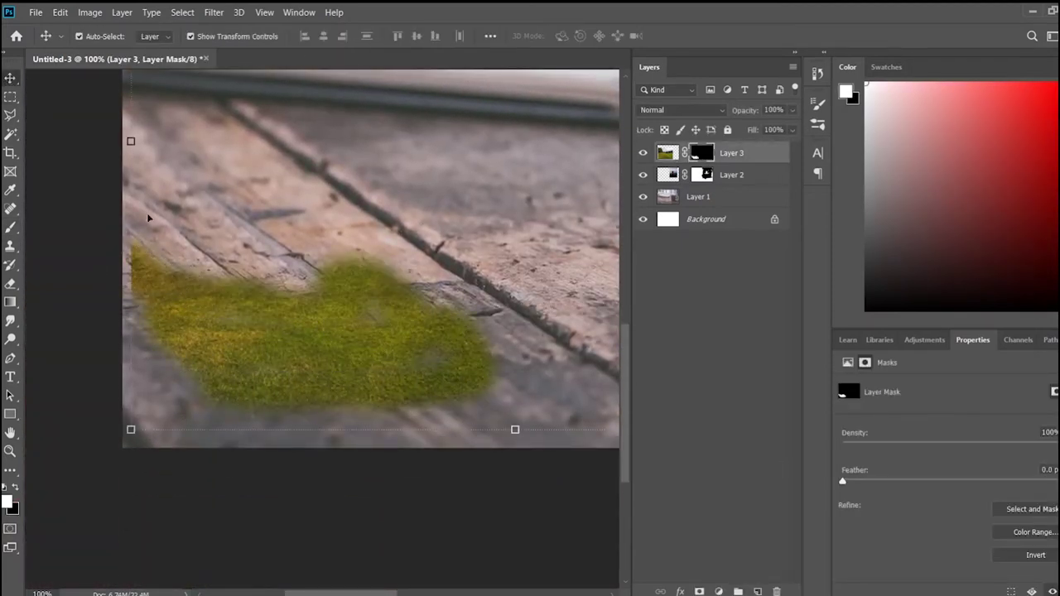
key("b")
left_click_drag(319, 265, 413, 335)
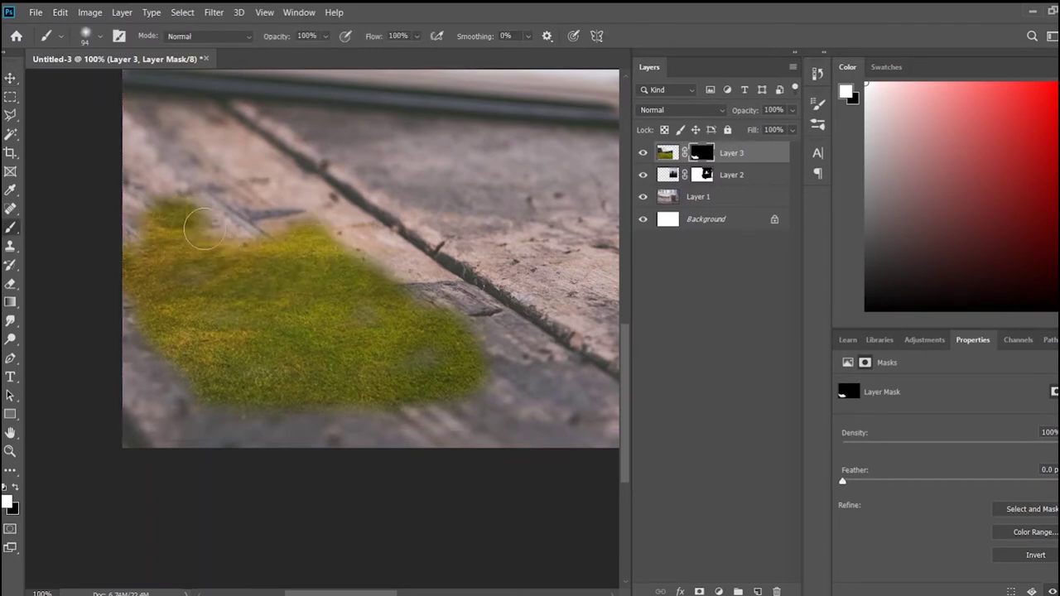
left_click_drag(454, 300, 323, 412)
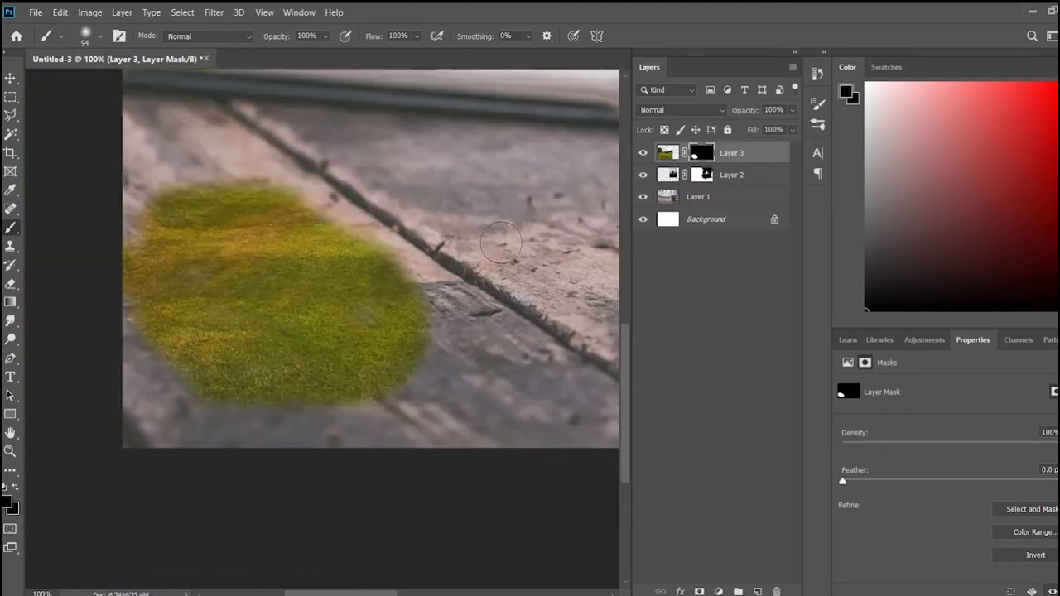
- Undo a stray dab on the cup layer and trim the moss edge in black on its mask
left_click(733, 197)
scroll(279, 173, "up", 3)
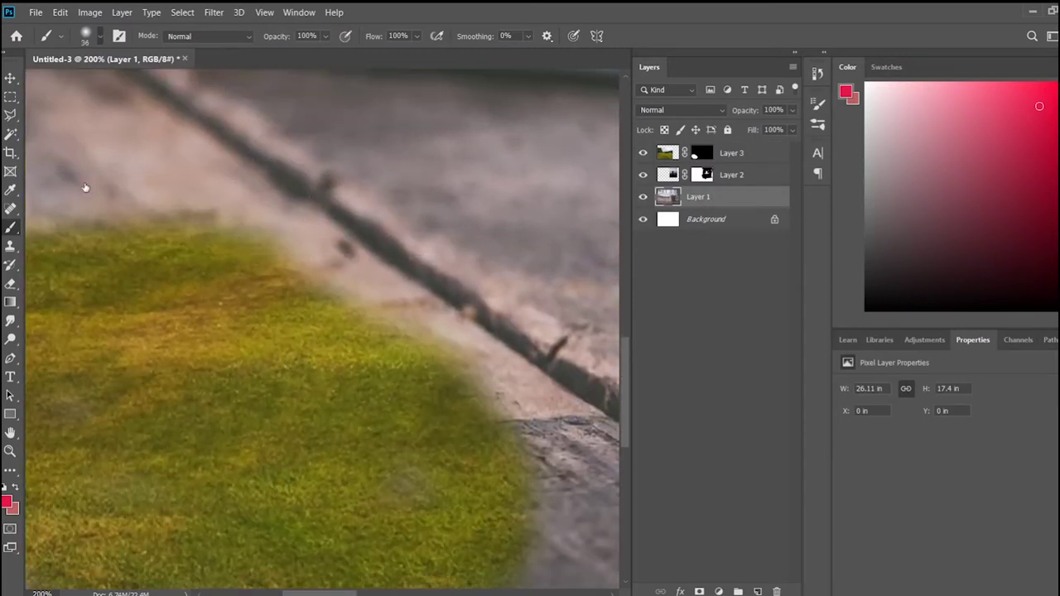
left_click(276, 234)
key("ctrl+z")
left_click(702, 153)
key("d")
mouse_move(220, 219)
left_mouse_down()
mouse_move(334, 275)
mouse_move(518, 476)
left_mouse_up()
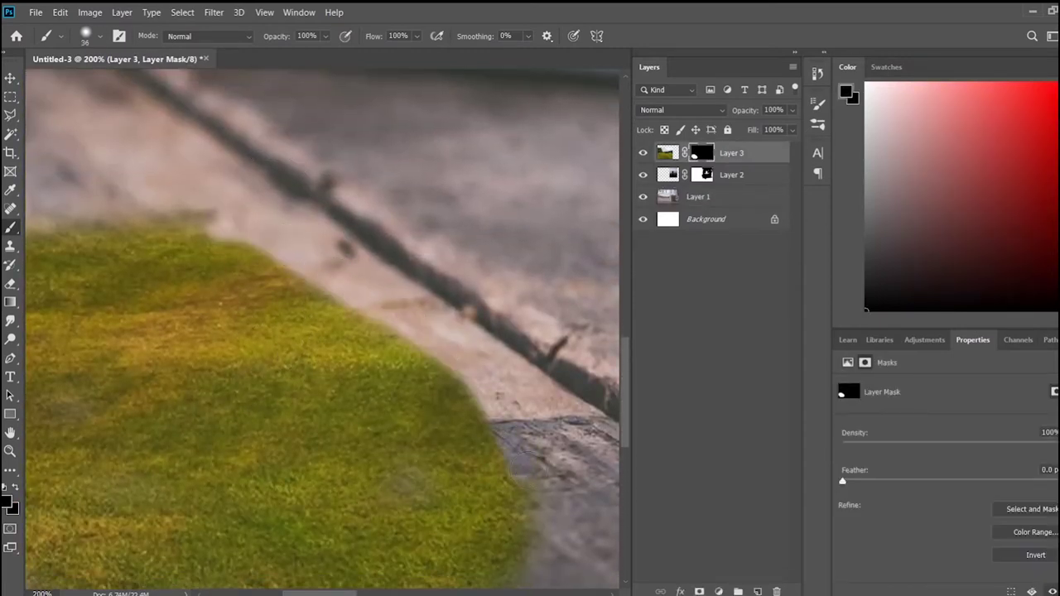
- Continue shaping the moss patch's soft, rounded edges on the mask
scroll(518, 476, "down", 2)
left_click_drag(521, 402, 492, 480)
scroll(492, 481, "down", 2)
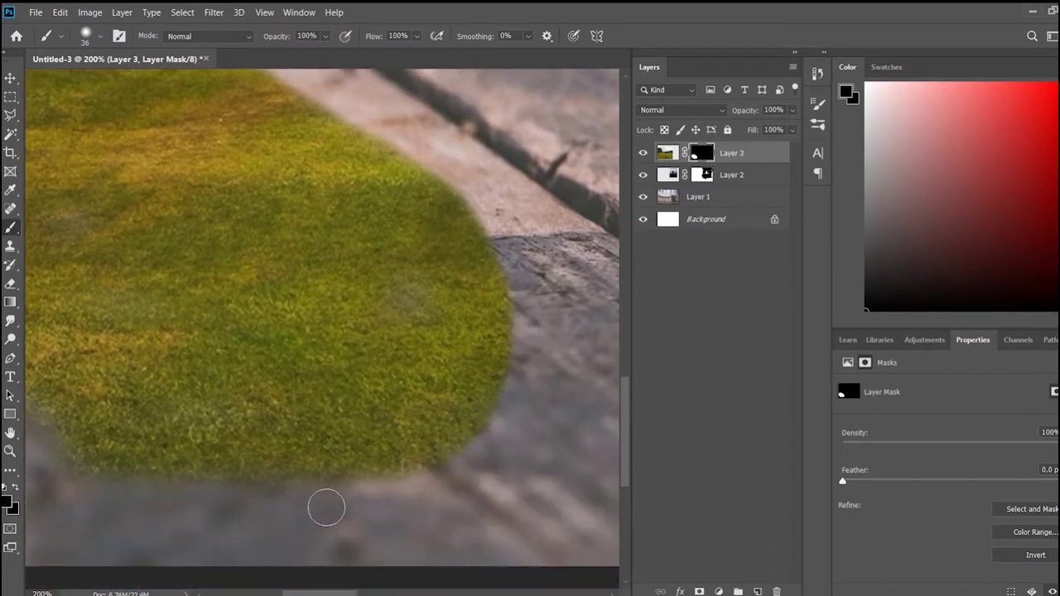
left_click_drag(332, 593, 296, 593)
left_click_drag(307, 426, 601, 494)
scroll(213, 248, "up", 2)
mouse_move(213, 248)
left_mouse_down()
mouse_move(367, 153)
mouse_move(575, 197)
left_mouse_up()
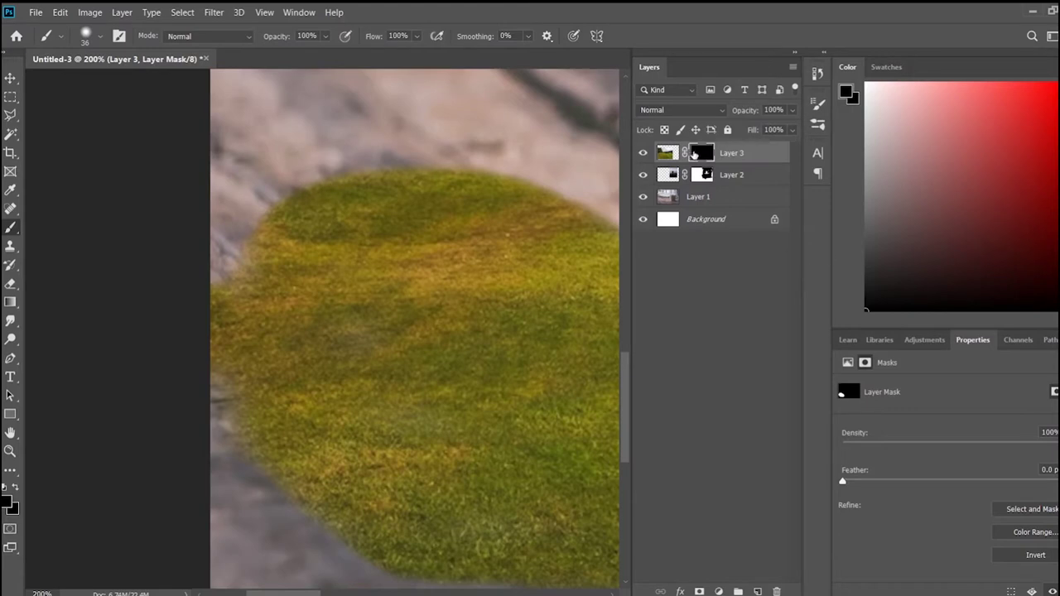
- Duplicate the moss layer and add a Hue/Saturation adjustment with saturation dragged down
left_click(668, 152)
key("ctrl+j")
left_click(701, 152)
left_click(923, 339)
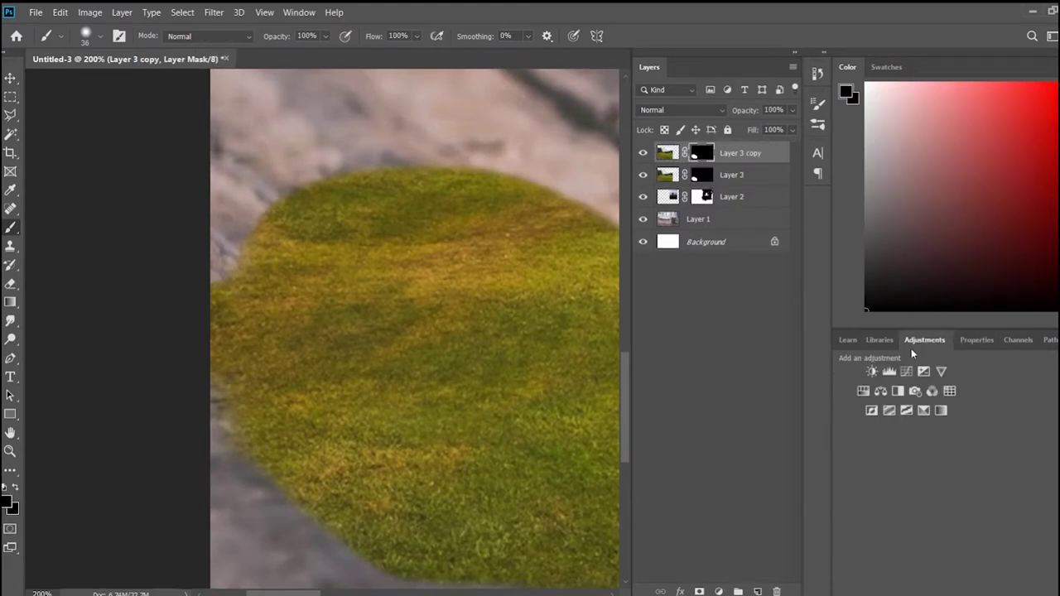
left_click(880, 390)
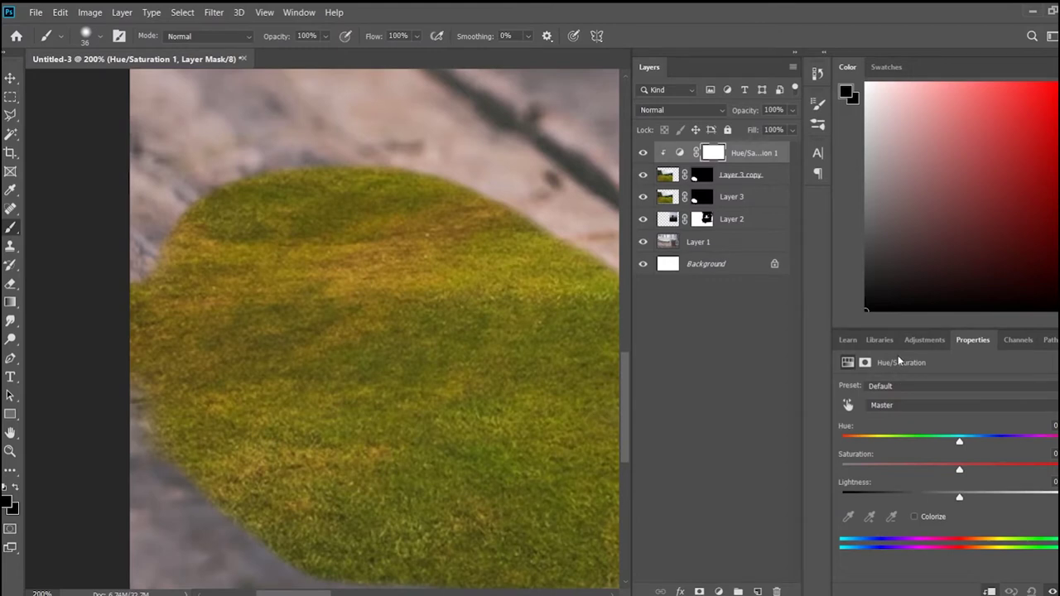
left_click_drag(959, 471, 850, 486)
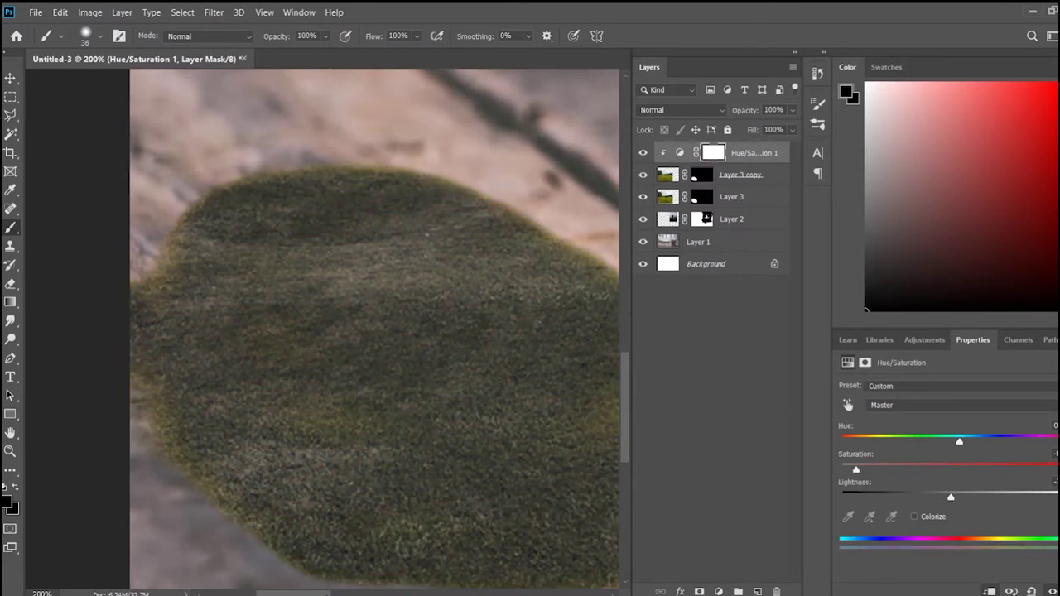
- Paint the moss copy's mask to bring the whole patch back to yellow-green
left_click(702, 174)
left_click_drag(198, 356, 343, 445)
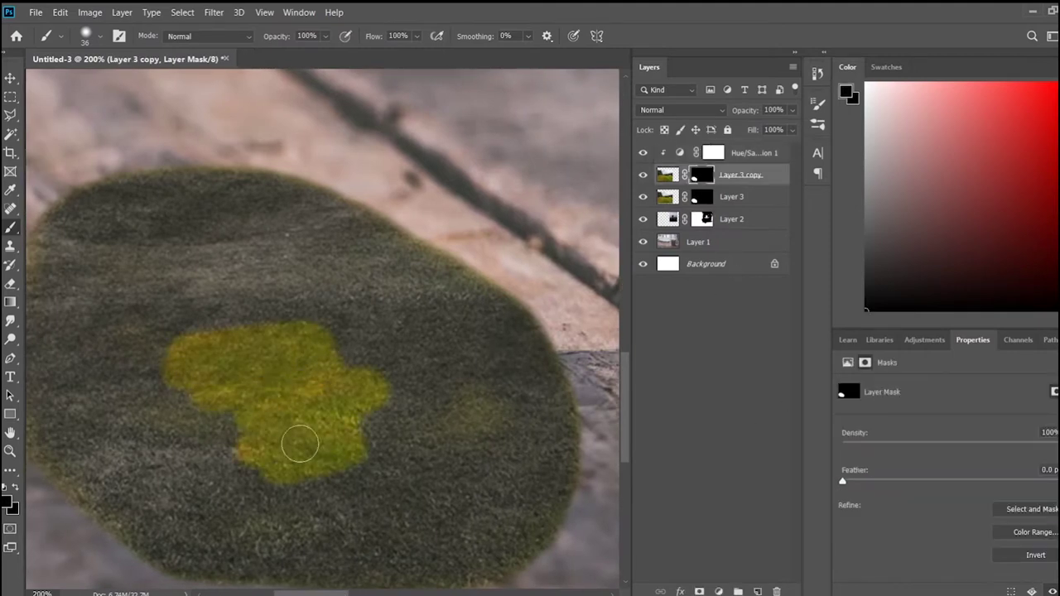
key("ctrl+minus")
mouse_move(319, 380)
left_mouse_down()
mouse_move(421, 437)
mouse_move(301, 315)
mouse_move(248, 290)
left_mouse_up()
key("v")
left_click(340, 244)
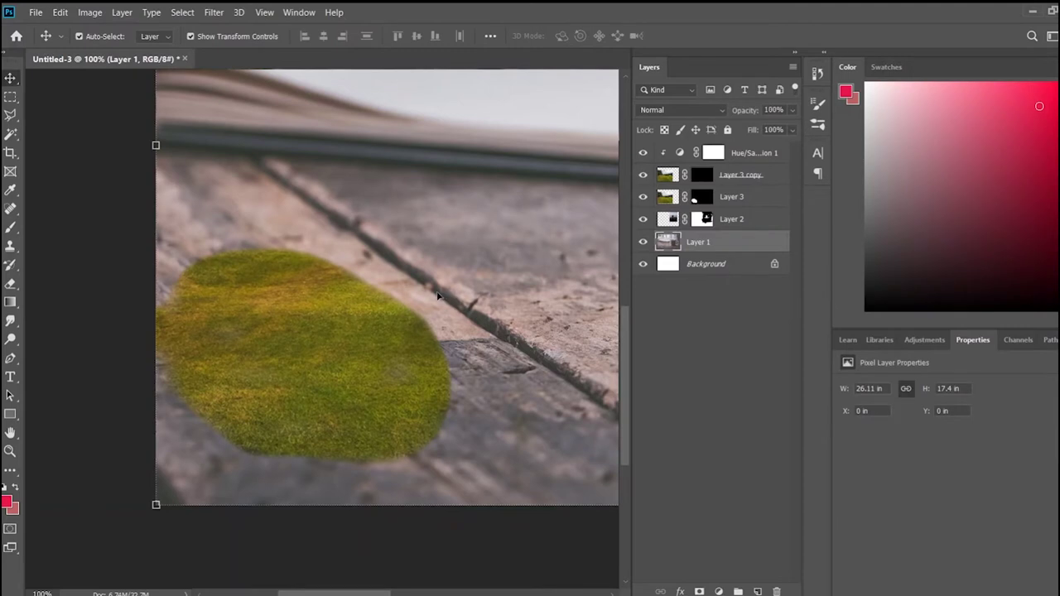
- Duplicate the wood photo layer, bring it to the top, and add a layer mask from a rectangular selection
key("ctrl+j")
key("ctrl+shift+bracketright")
key("m")
left_click_drag(566, 546, 153, 154)
left_click(699, 591)
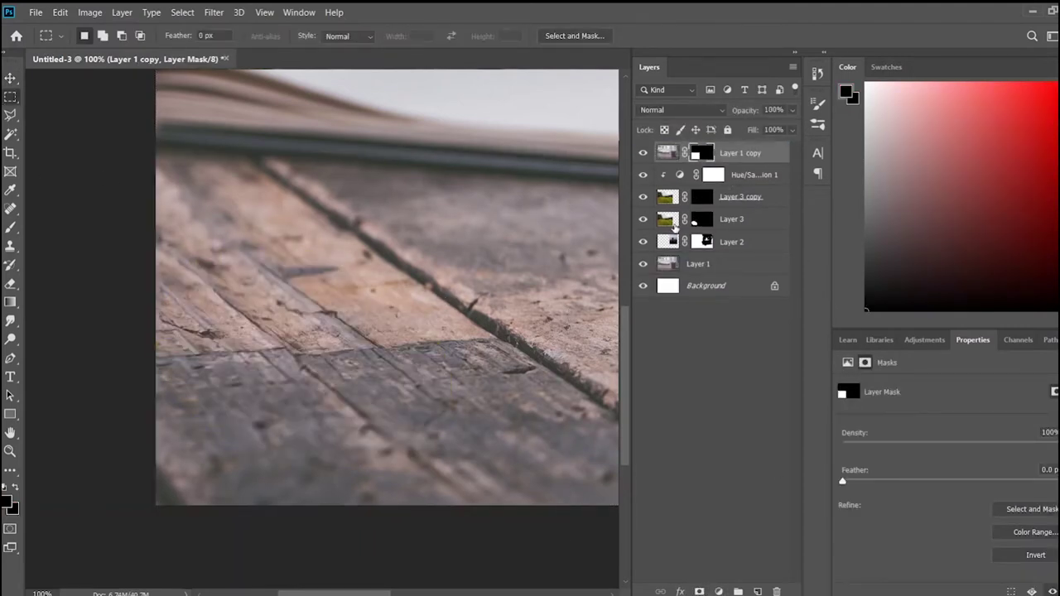
- Paint the wood copy's mask to reveal the moss, then restore wood along the moss edge
key("b")
mouse_move(240, 414)
left_mouse_down()
mouse_move(430, 414)
mouse_move(191, 274)
left_mouse_up()
key("ctrl+plus")
key("ctrl+plus")
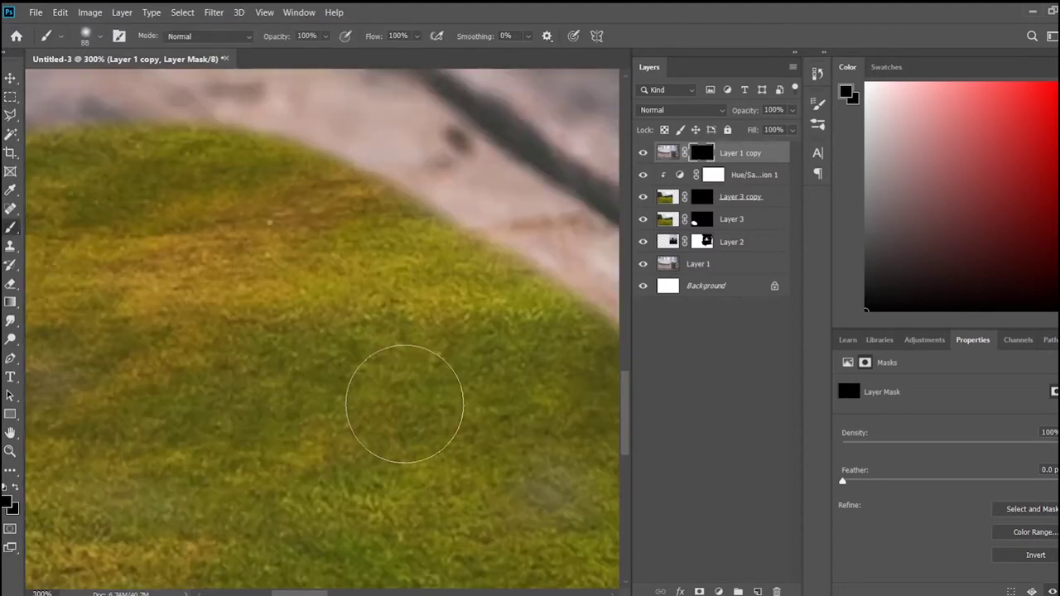
key("x")
left_click_drag(203, 165, 344, 191)
left_click_drag(240, 245, 323, 153)
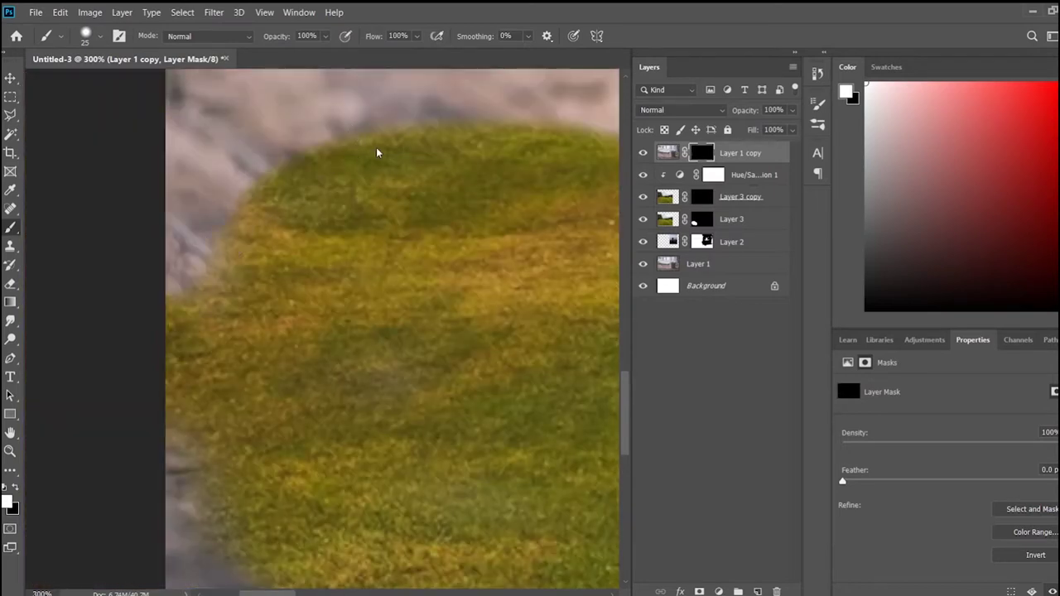
- Add a Hue/Saturation adjustment clipped to the wood copy, lowering Saturation and Lightness
left_click(924, 340)
left_click(864, 394)
left_click_drag(959, 470, 916, 469)
left_click_drag(959, 496, 922, 497)
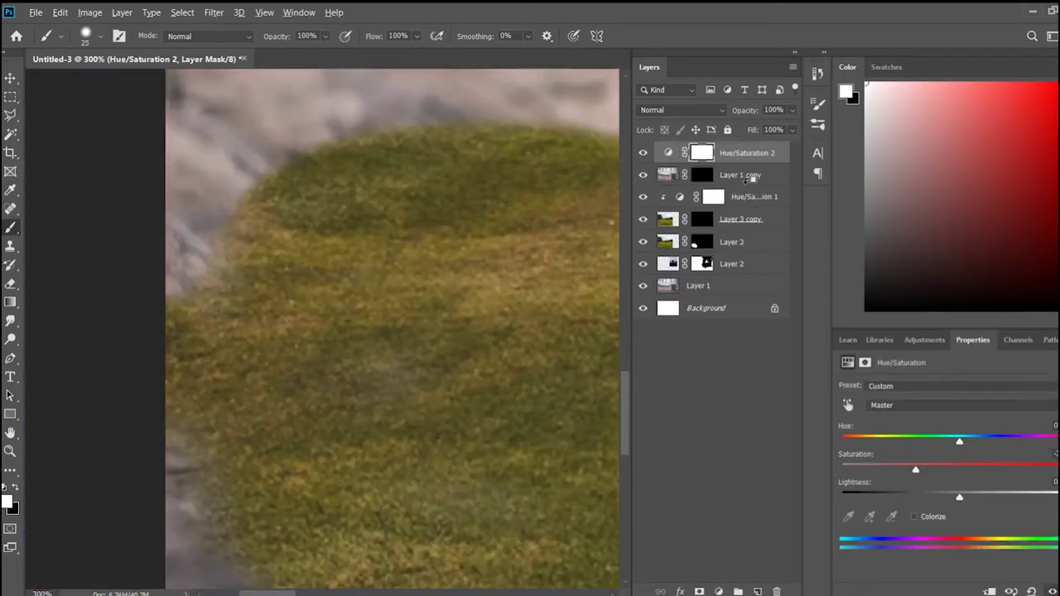
key("ctrl+alt+g")
- Paint a dark rim on the wood copy's mask along the moss's upper-left and upper-right edges
left_click(701, 174)
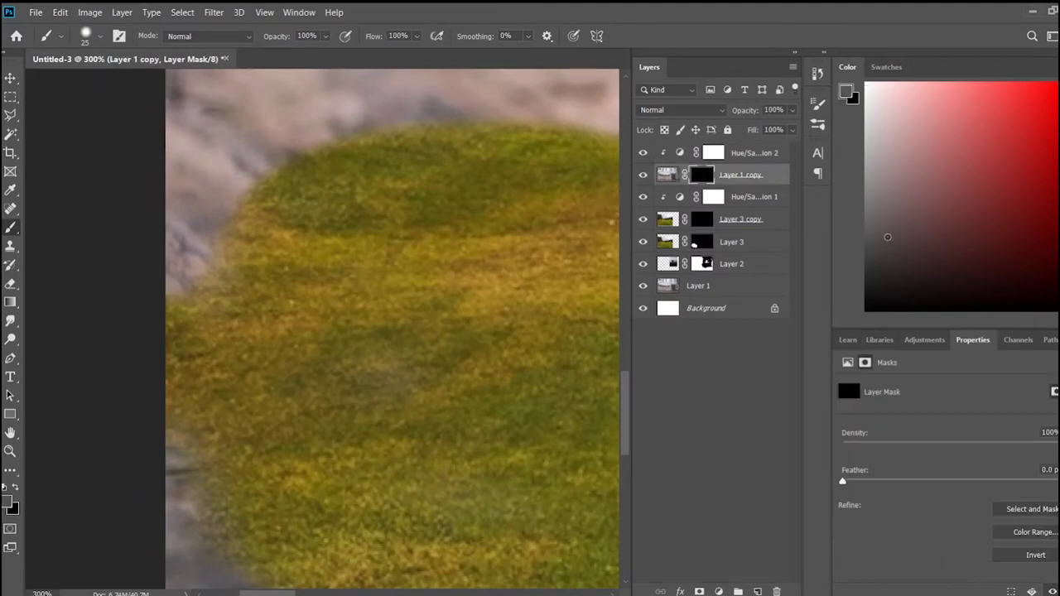
left_click_drag(298, 203, 220, 244)
left_click_drag(261, 186, 376, 145)
left_click_drag(211, 228, 352, 163)
key("ctrl+z")
mouse_move(236, 232)
left_mouse_down()
mouse_move(290, 173)
mouse_move(445, 130)
mouse_move(600, 124)
left_mouse_up()
scroll(216, 138, "right", 3)
left_click_drag(215, 138, 520, 265)
- Trim part of the rim to show more moss and paint a grey band along the edge
key("ctrl+1")
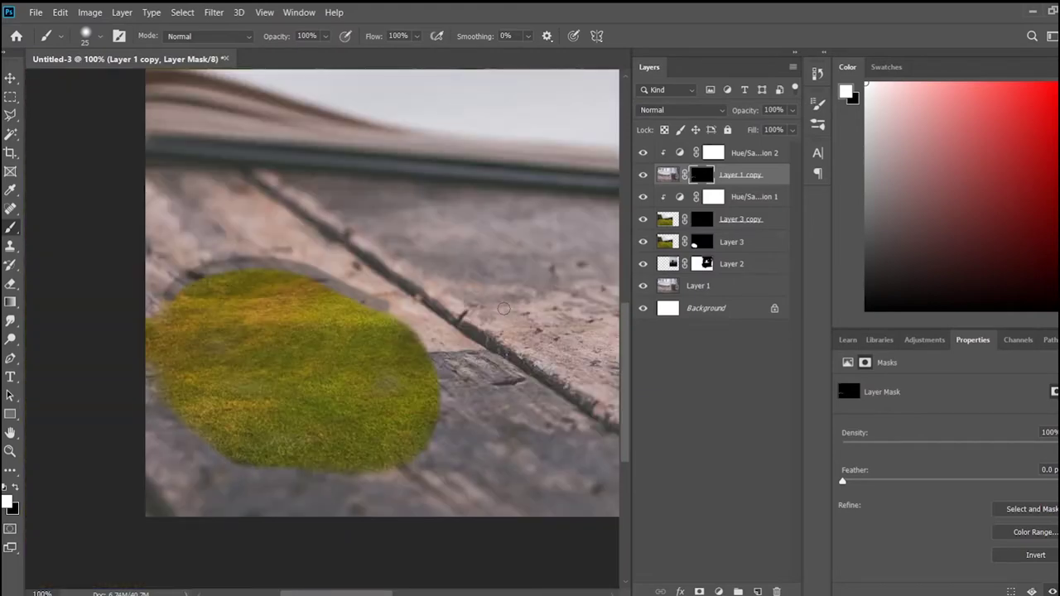
scroll(504, 308, "up", 5)
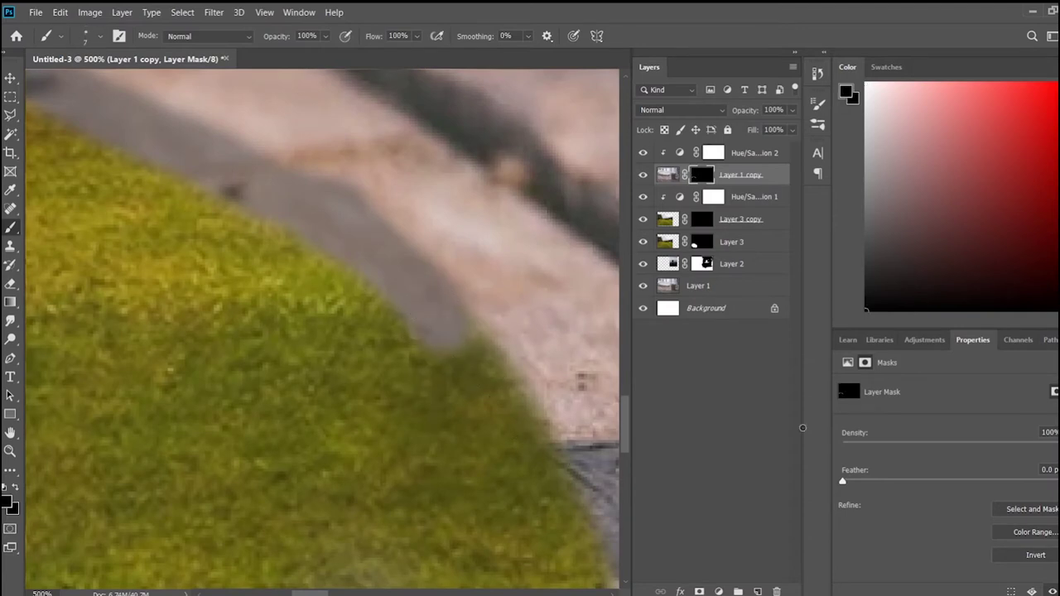
scroll(399, 591, "up", 3)
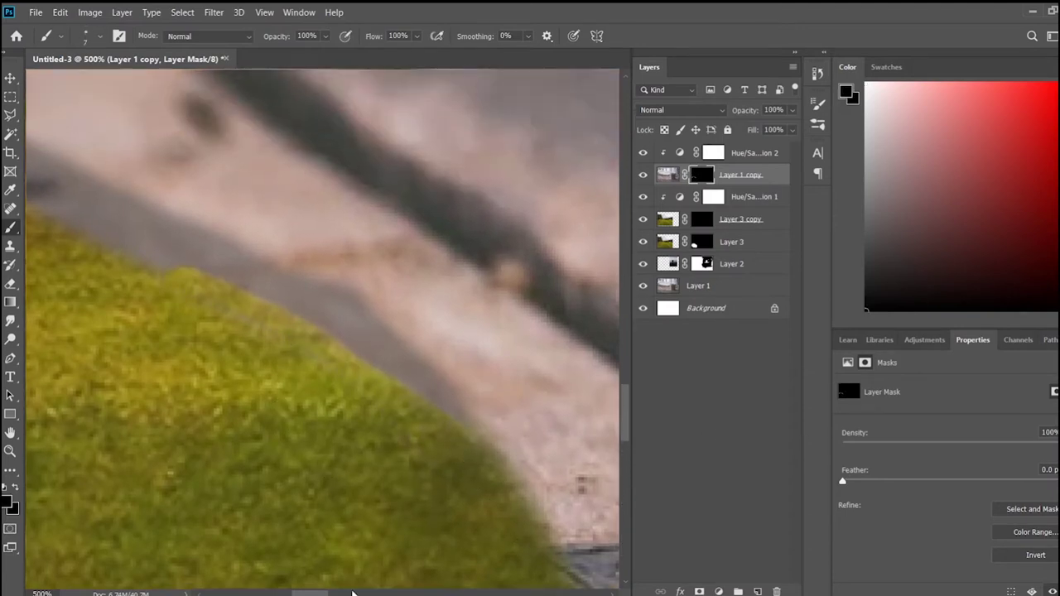
scroll(322, 157, "down", 5)
scroll(380, 324, "left", 5)
left_click_drag(380, 323, 443, 238)
mouse_move(323, 271)
left_mouse_down()
mouse_move(260, 350)
mouse_move(216, 382)
left_mouse_up()
mouse_move(492, 135)
left_mouse_down()
mouse_move(372, 169)
mouse_move(319, 232)
left_mouse_up()
- Darken the rim band further with the second Hue/Saturation adjustment
scroll(320, 232, "down", 3)
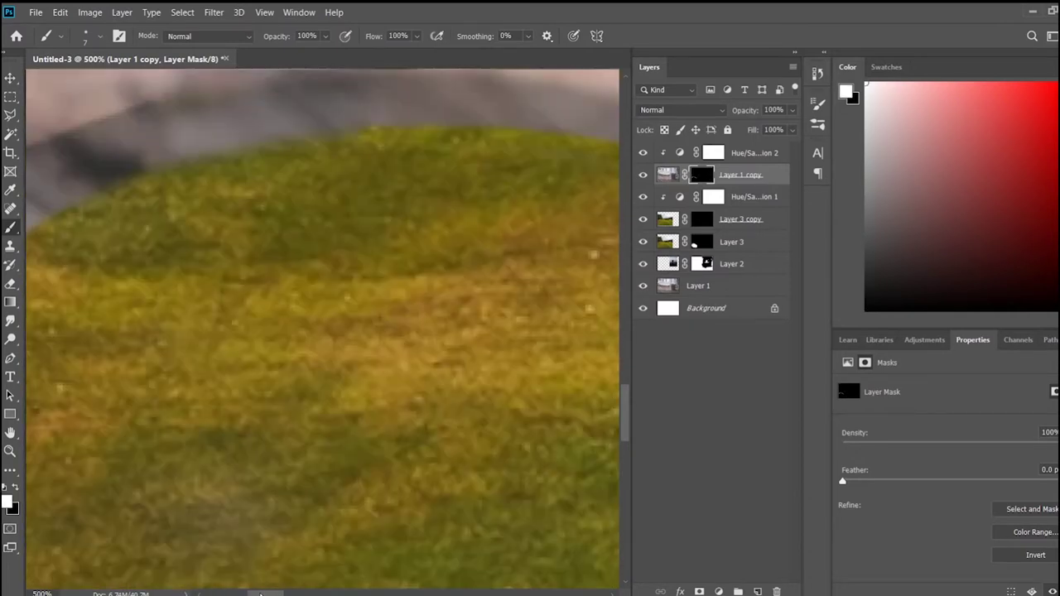
scroll(293, 201, "down", 2)
scroll(493, 213, "down", 2)
scroll(493, 214, "down", 4)
scroll(493, 214, "up", 1)
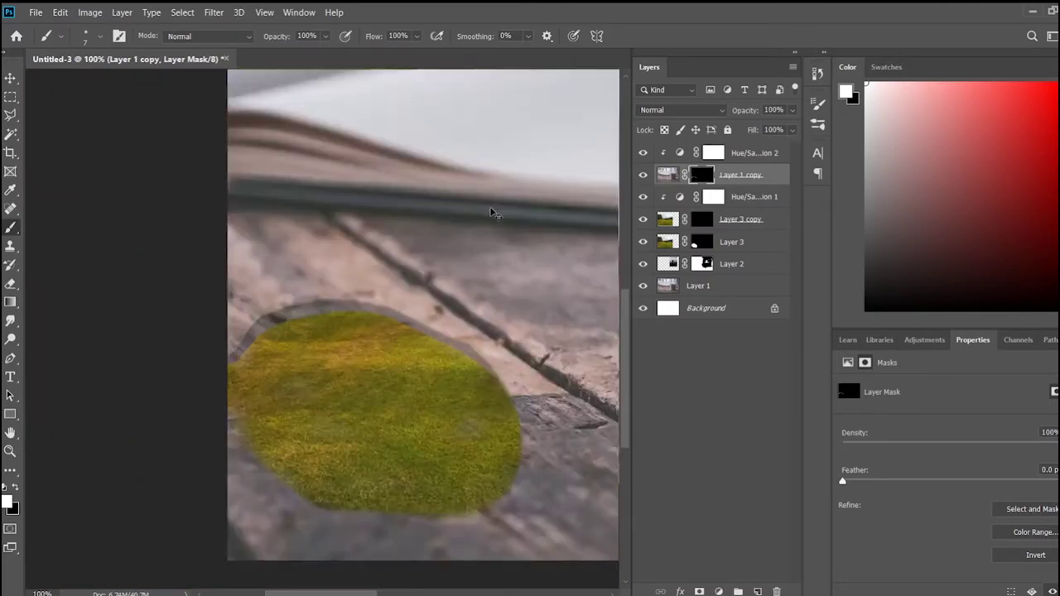
left_click(680, 153)
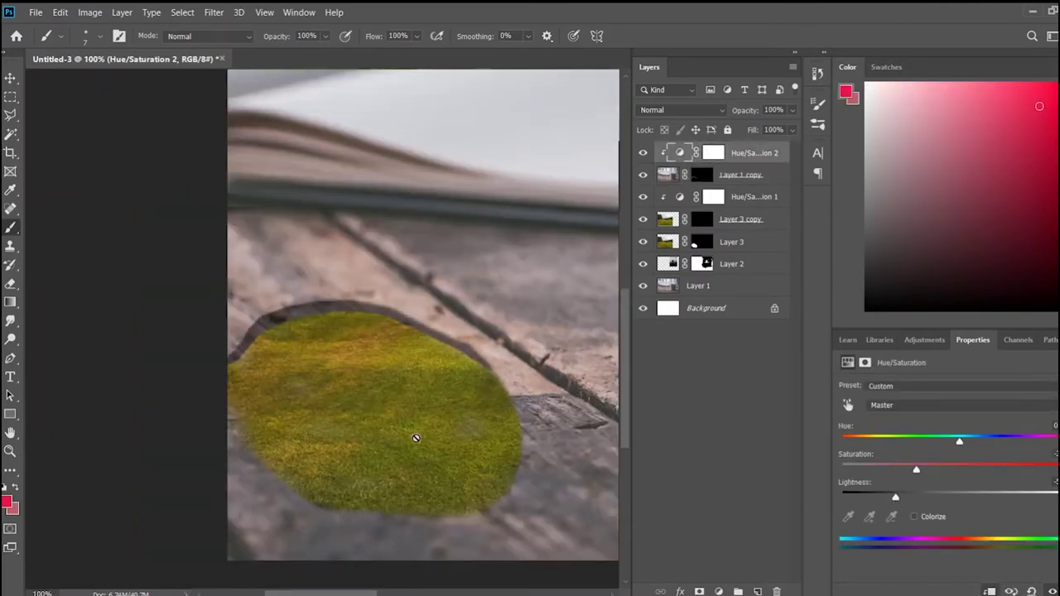
left_click_drag(895, 497, 861, 497)
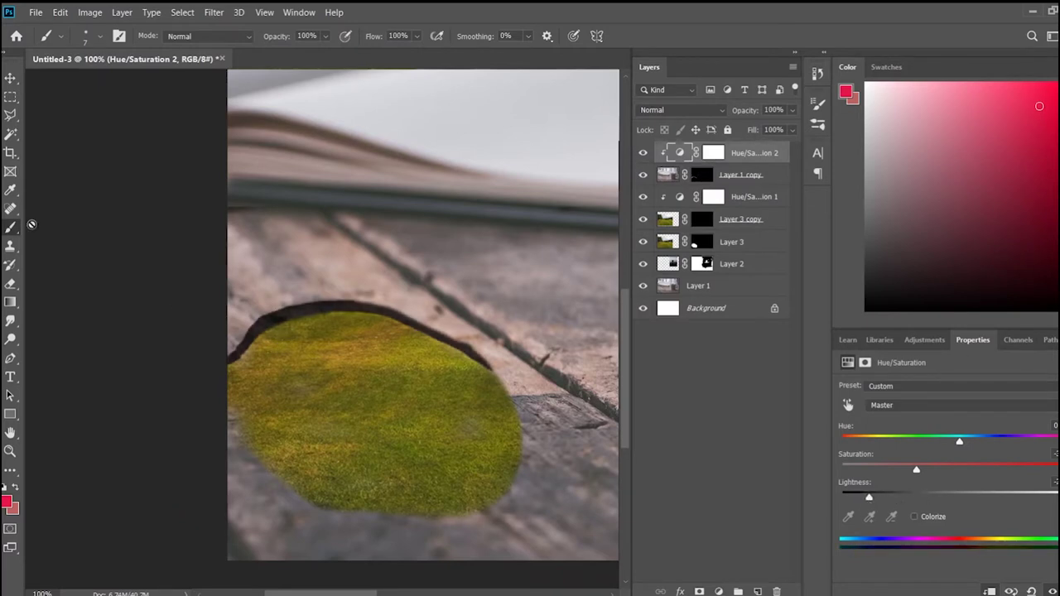
- Switch to the Move tool and select the moss Layer 3
key("v")
key("alt+bracketleft")
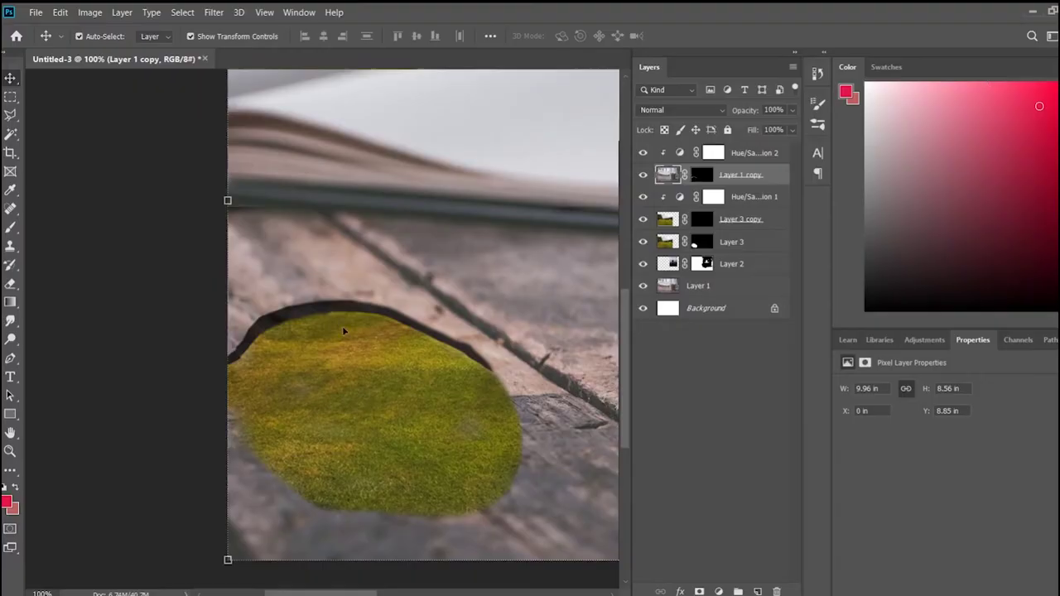
key("space")
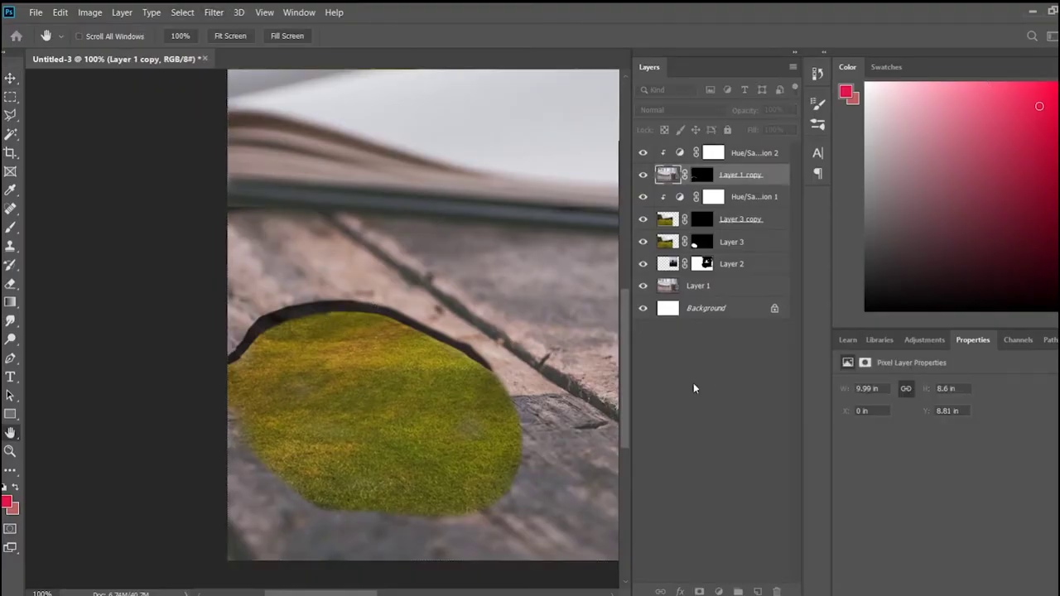
left_click(705, 384)
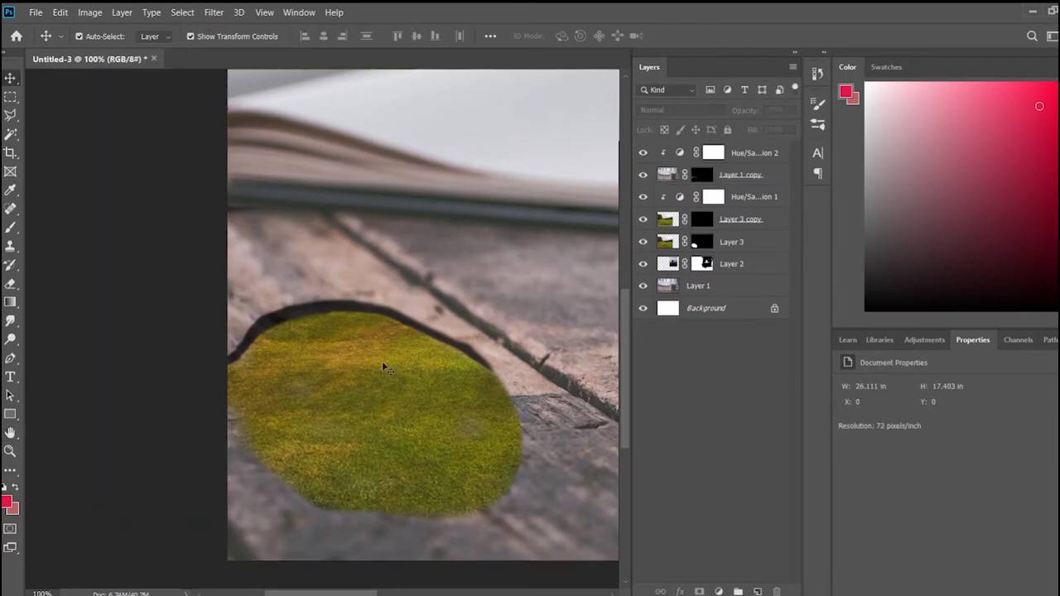
left_click(389, 413)
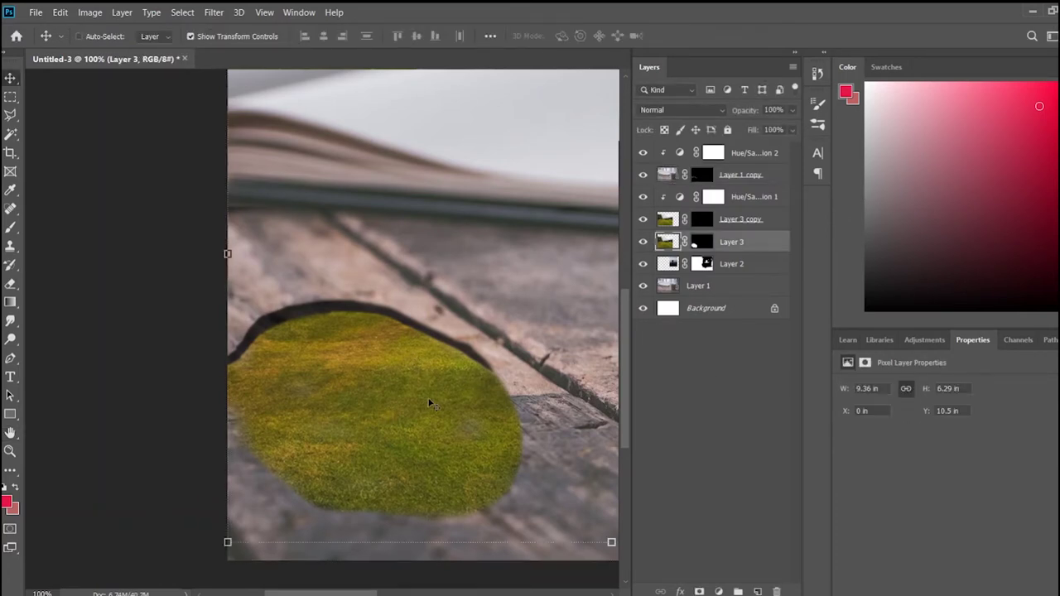
key("ctrl+minus")
left_click(190, 525)
left_click(155, 450)
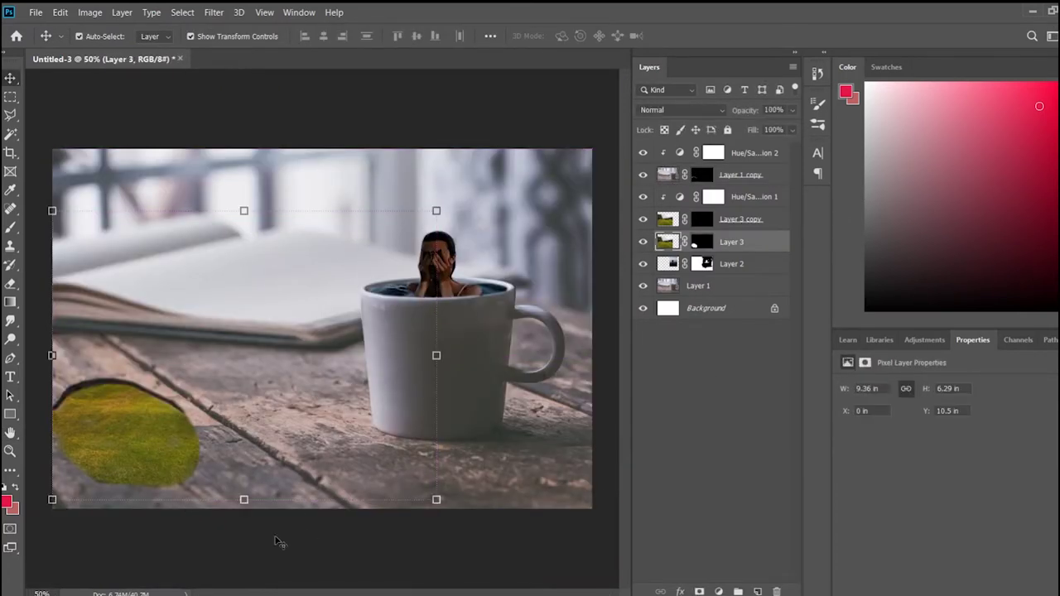
left_click(716, 335)
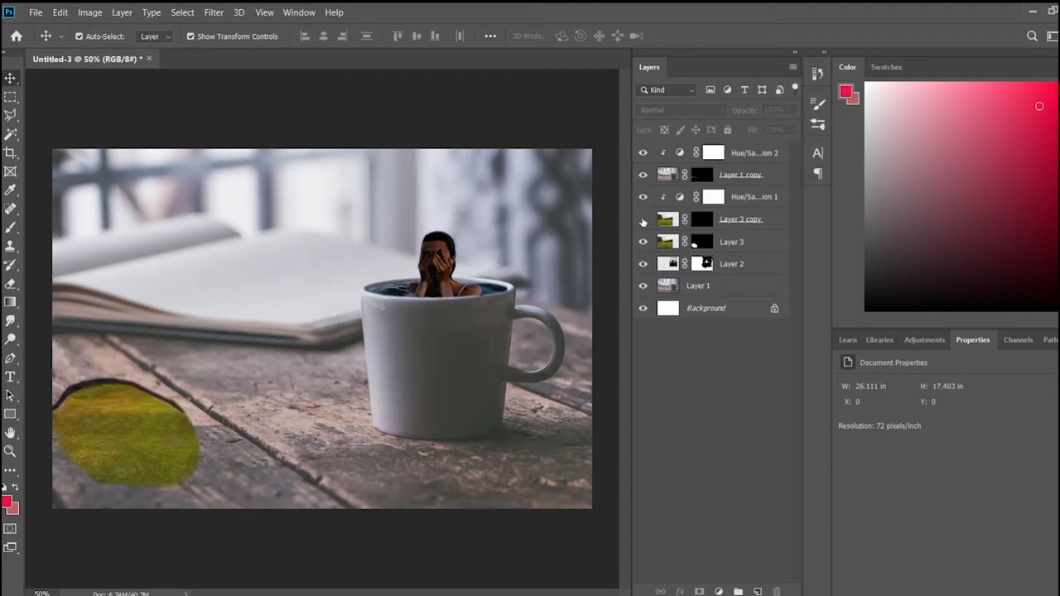
left_click(774, 241)
- Duplicate the moss Layer 3 and target the copy's layer mask
key("ctrl+j")
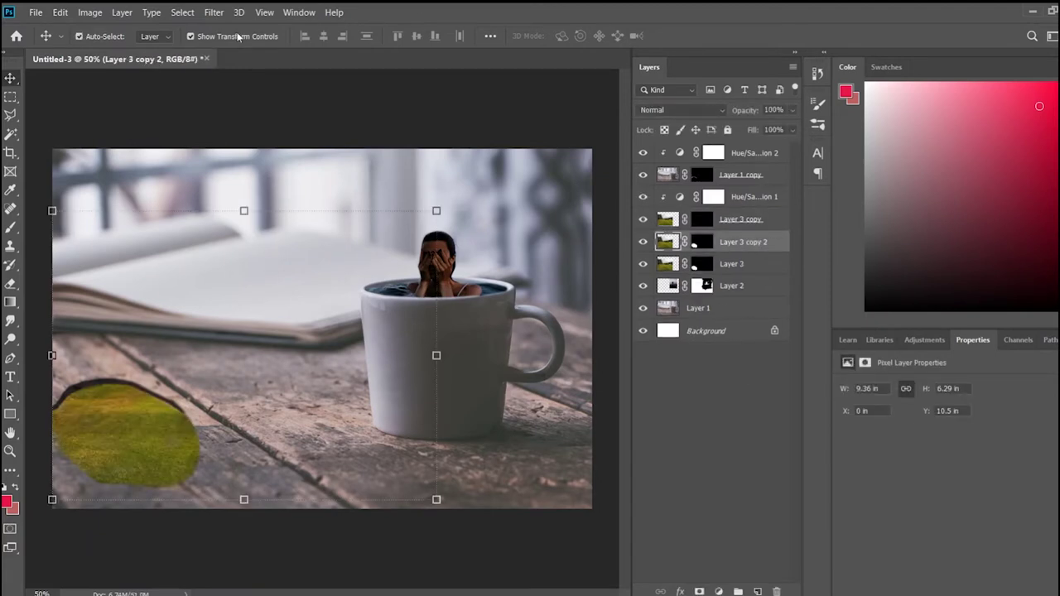
key("space")
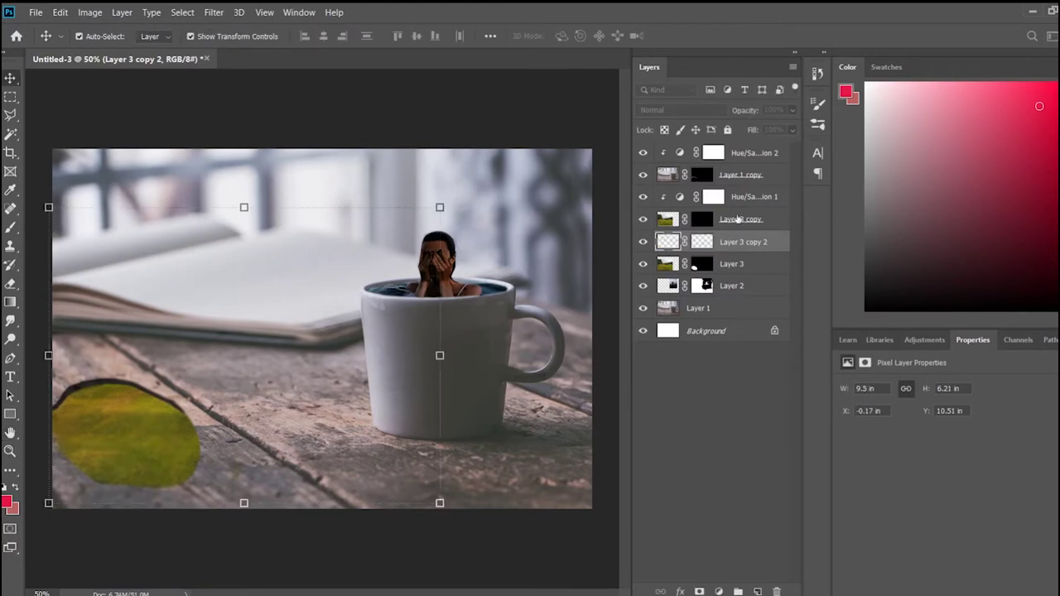
left_click(702, 241)
- Set up a low-opacity black-and-white brush, then paste the village photo as a new layer
key("d")
key("b")
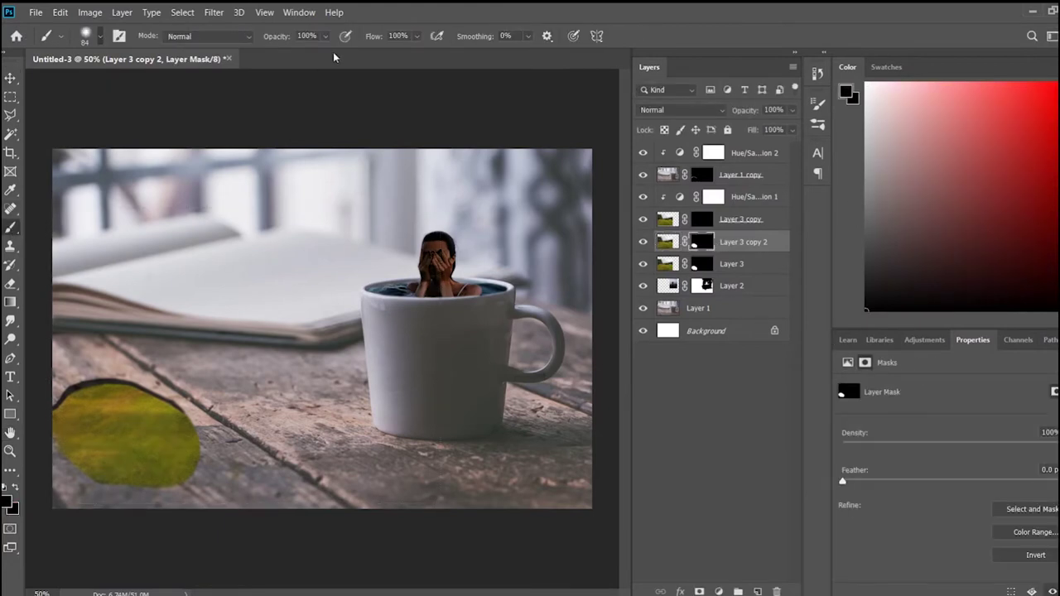
key("4")
key("2")
key("ctrl+v")
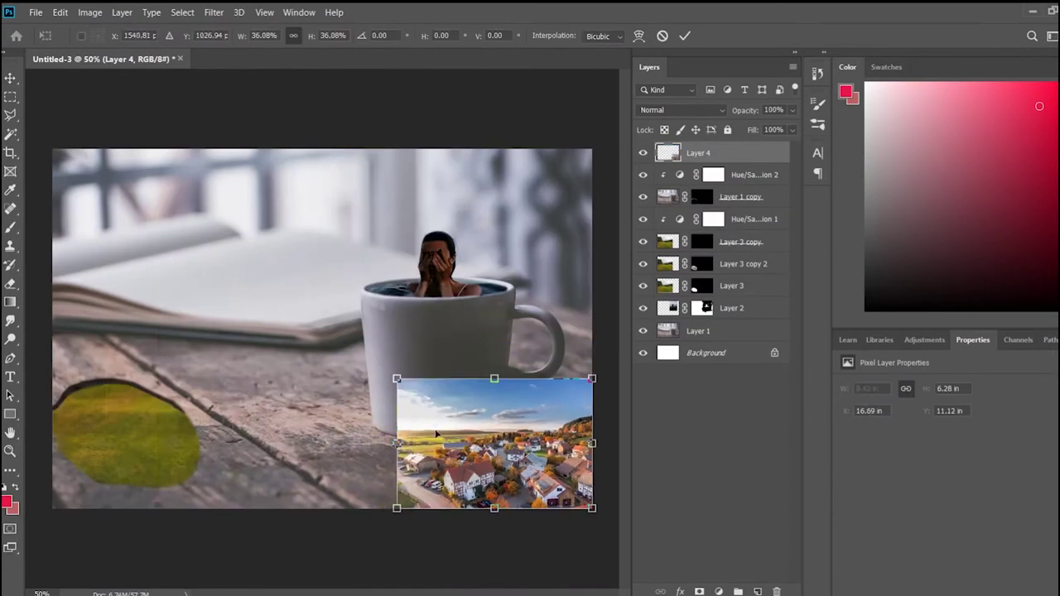
- Scale the village photo wider and shorter over the lower-left moss and confirm
left_click_drag(455, 462, 112, 433)
left_click_drag(198, 409, 200, 409)
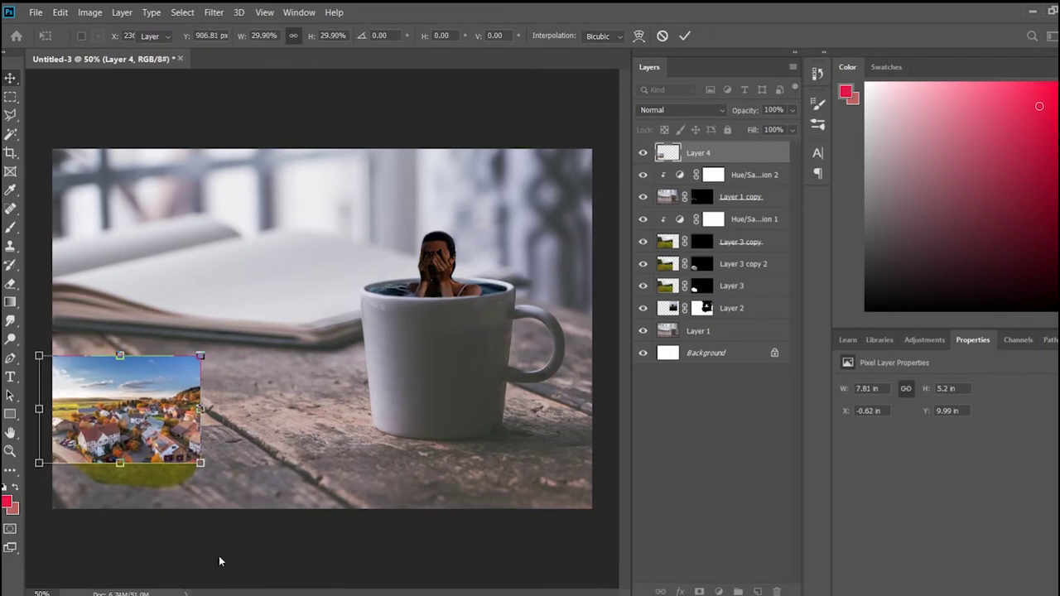
key("Return")
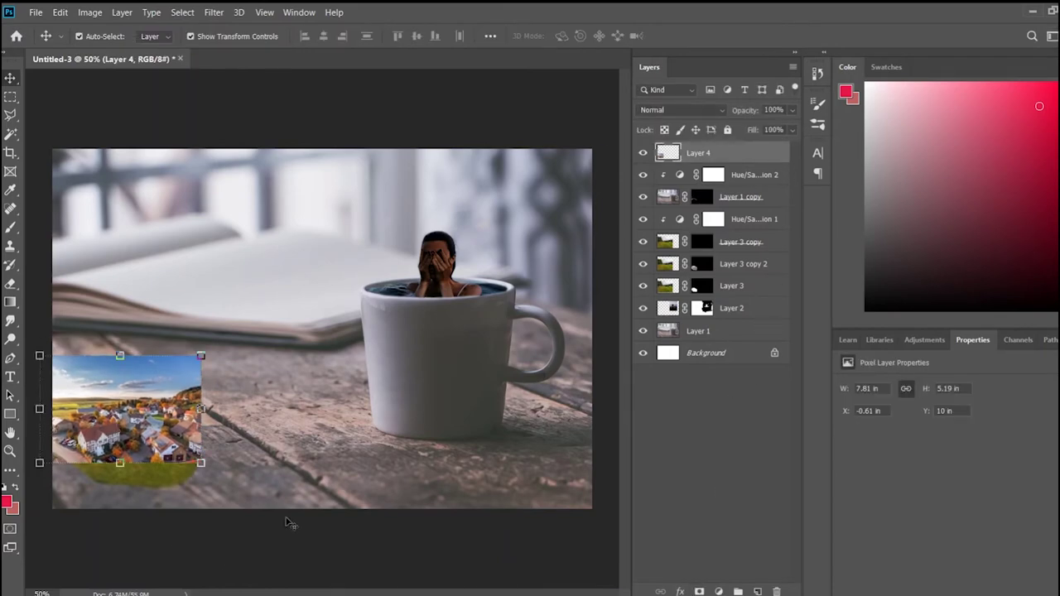
key("ctrl+plus")
key("ctrl+plus")
key("ctrl+plus")
scroll(406, 573, "down", 5)
scroll(331, 513, "down", 5)
scroll(314, 522, "down", 5)
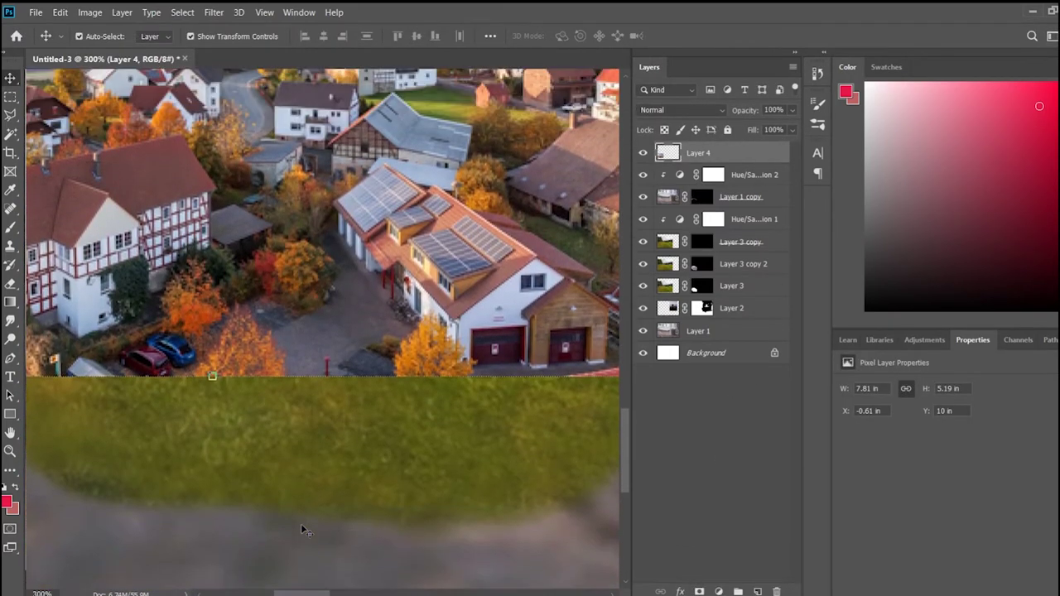
- Mask the village layer and paint black at full opacity to hide its sky and straight right edge
left_click(699, 592)
key("b")
key("d")
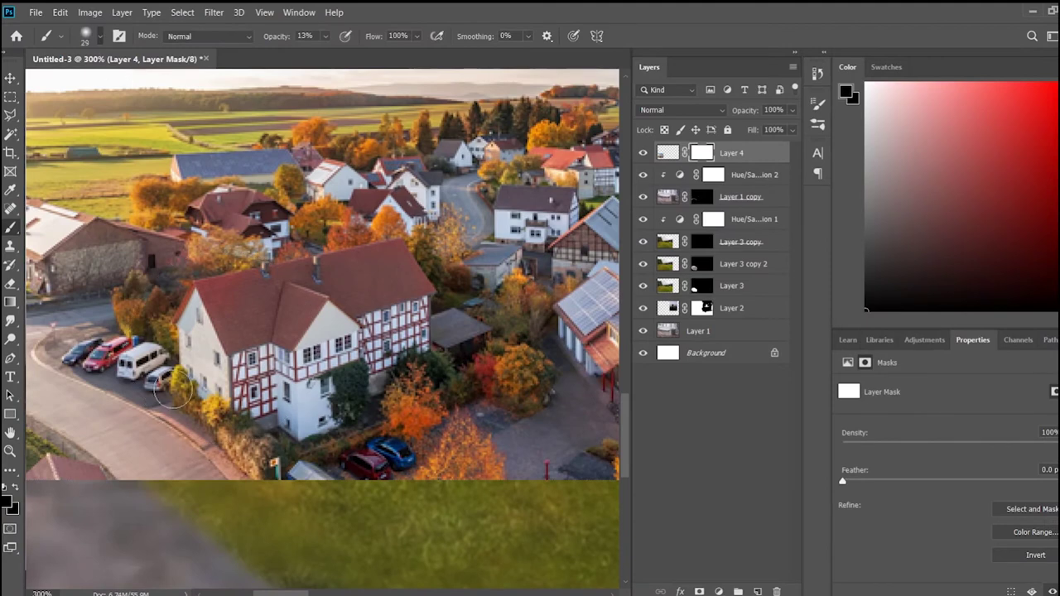
key("0")
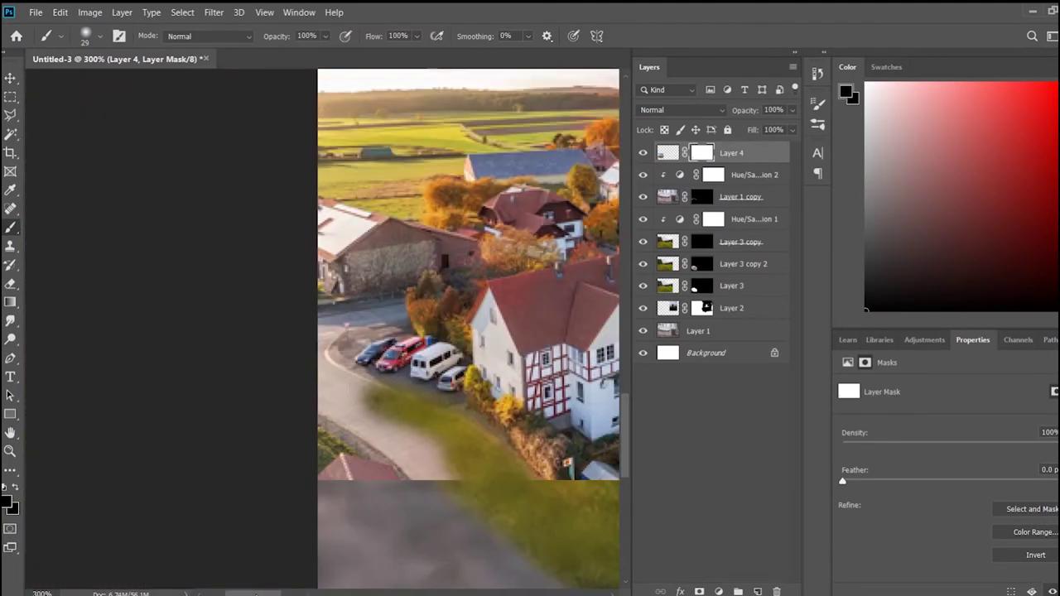
scroll(192, 358, "left", 5)
mouse_move(192, 358)
left_mouse_down()
mouse_move(240, 315)
mouse_move(207, 124)
left_mouse_up()
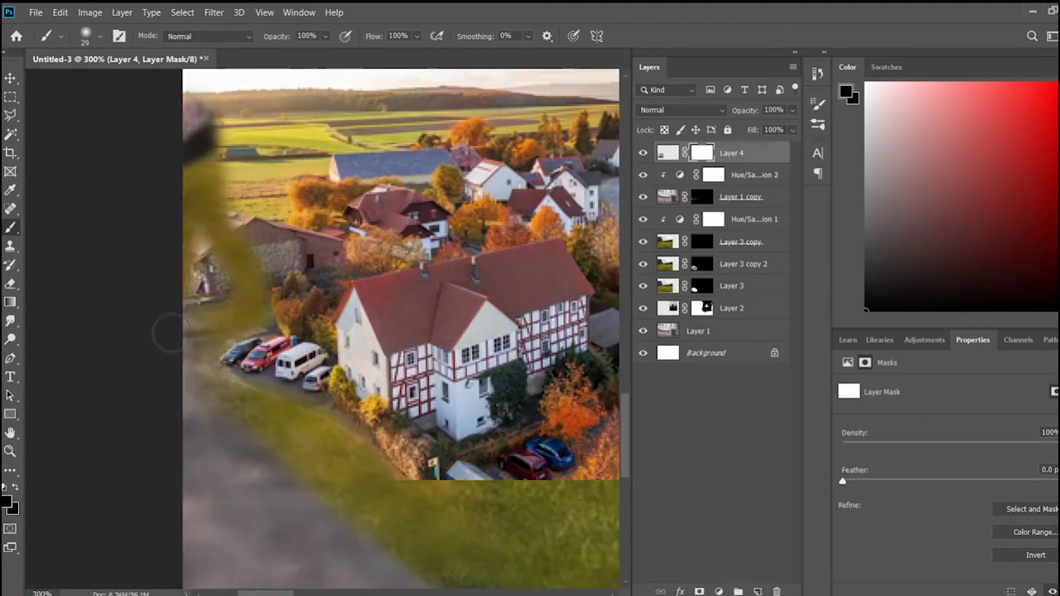
key("ctrl+minus")
scroll(373, 338, "down", 10)
key("ctrl+minus")
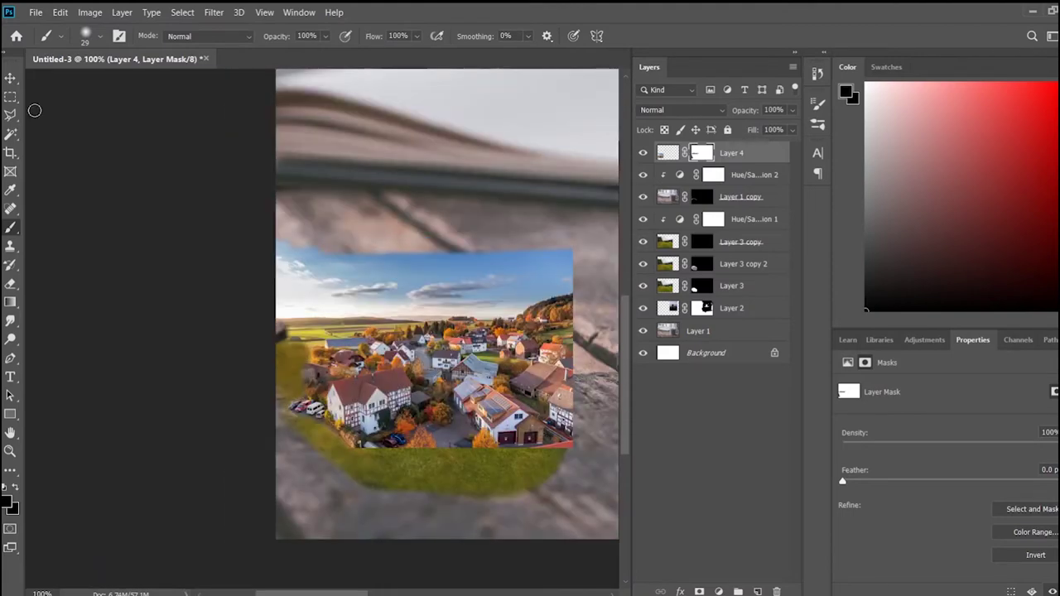
mouse_move(286, 252)
left_mouse_down()
mouse_move(383, 251)
mouse_move(538, 282)
mouse_move(260, 315)
mouse_move(327, 333)
left_mouse_up()
mouse_move(561, 450)
left_mouse_down()
mouse_move(554, 361)
mouse_move(568, 311)
mouse_move(350, 307)
mouse_move(439, 308)
left_mouse_up()
- Nudge the village photo up-left inside the table hole
key("v")
left_click_drag(389, 466, 367, 458)
key("b")
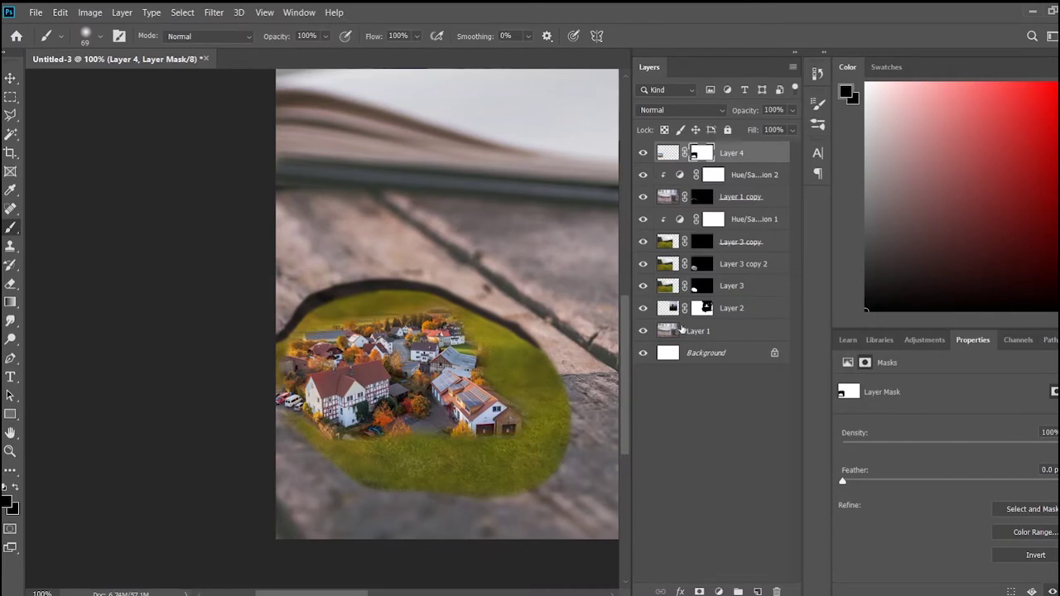
key("v")
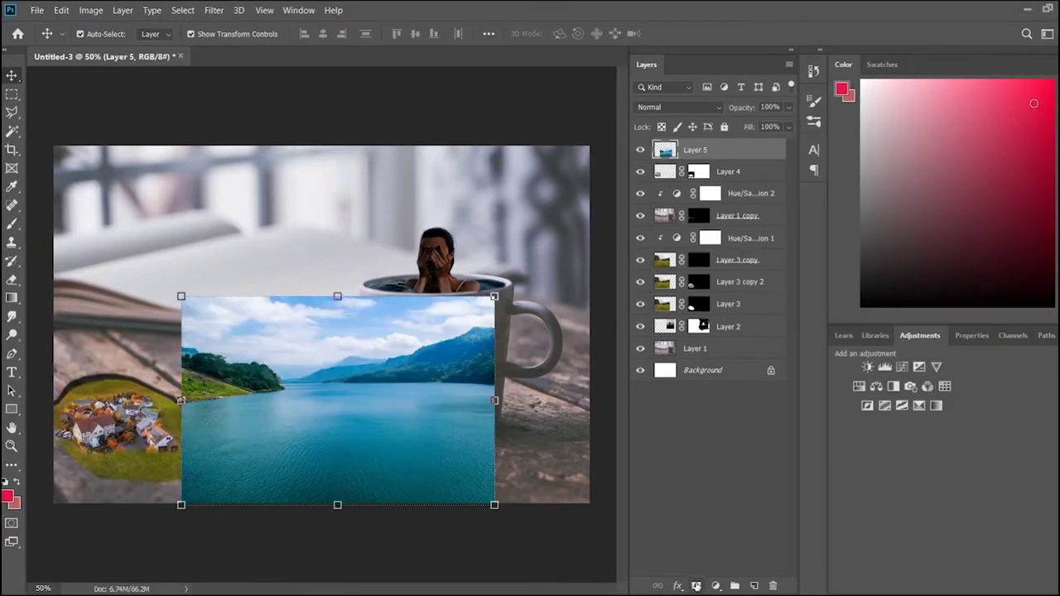
- Give the lake photo an inverted black mask and paint white to reveal water below the cup
left_click(696, 585)
left_click(1030, 549)
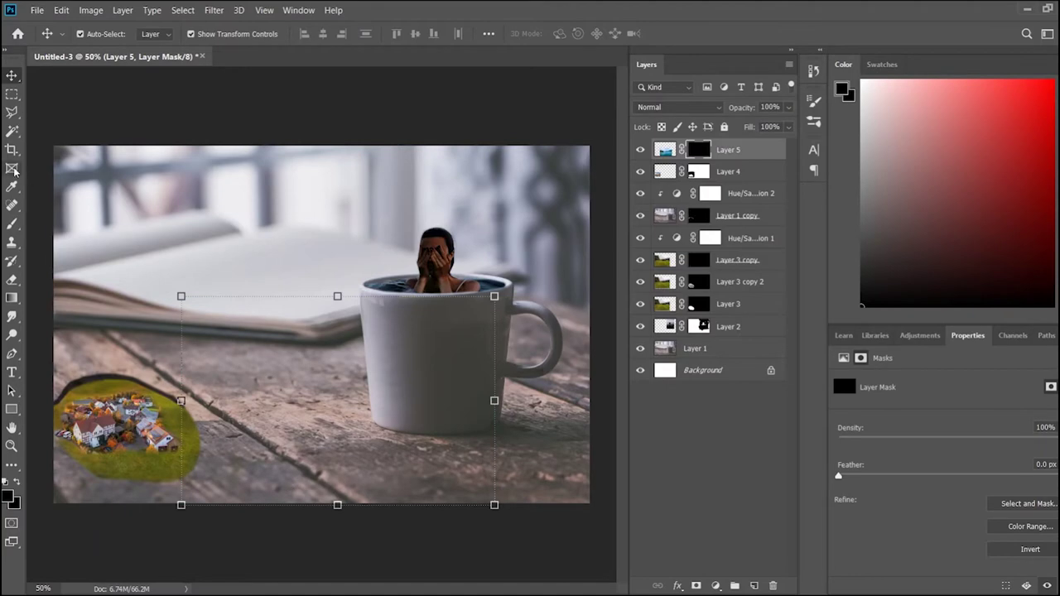
left_click(12, 224)
key("x")
key("ctrl+plus")
key("ctrl+plus")
key("ctrl+plus")
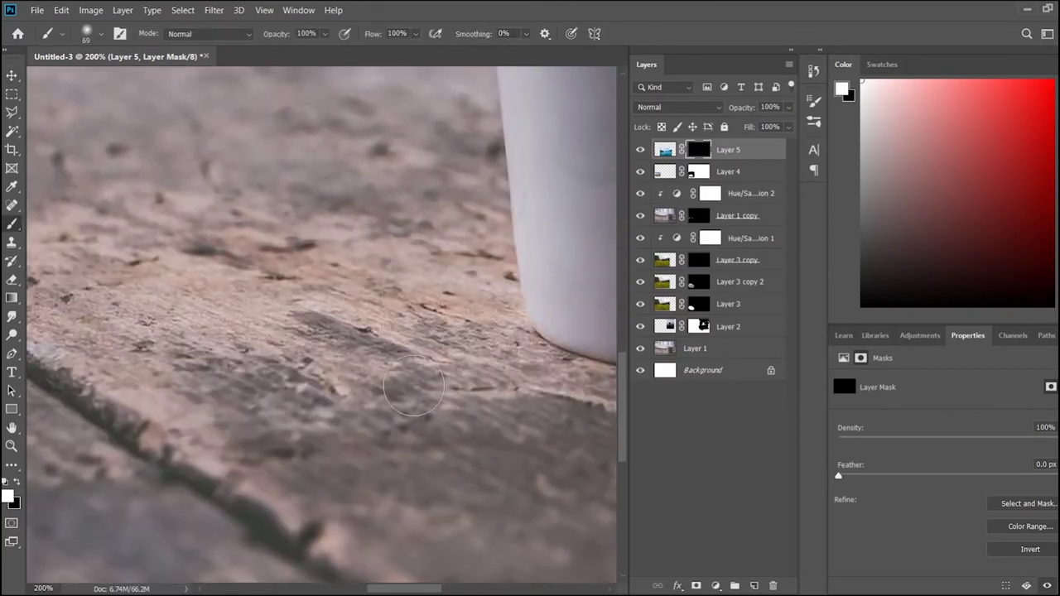
scroll(414, 387, "down", 3)
scroll(409, 383, "up", 1)
scroll(410, 383, "up", 2)
mouse_move(224, 336)
left_mouse_down()
mouse_move(478, 520)
mouse_move(247, 520)
mouse_move(260, 438)
mouse_move(154, 356)
left_mouse_up()
scroll(217, 320, "left", 3)
mouse_move(218, 320)
left_mouse_down()
mouse_move(250, 428)
mouse_move(207, 373)
mouse_move(160, 407)
left_mouse_up()
- With a smaller brush, reveal a thin water line running both ways along the table crack
scroll(207, 373, "left", 3)
scroll(160, 406, "up", 2)
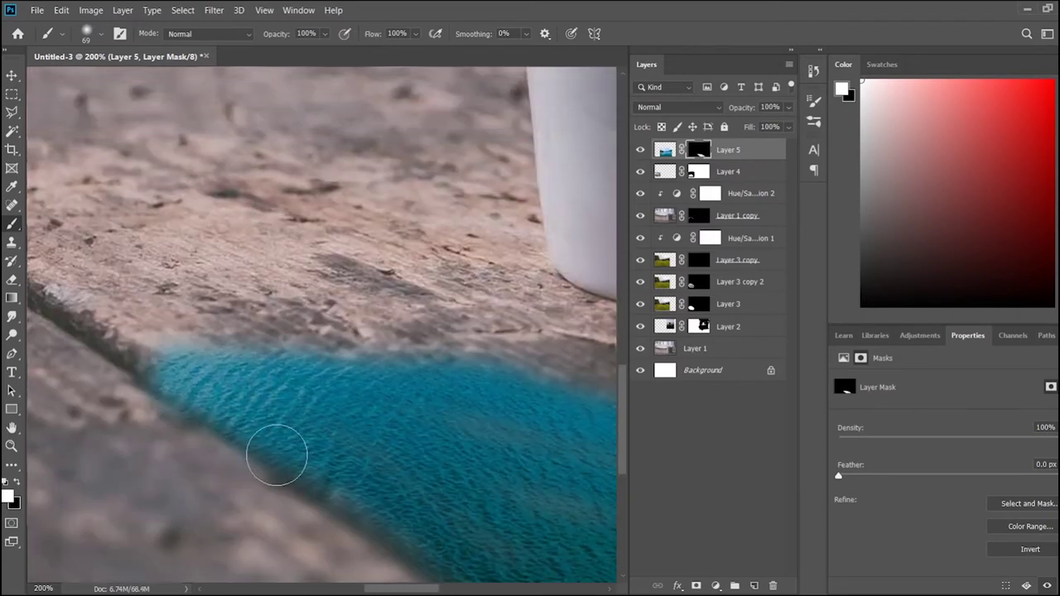
scroll(277, 456, "up", 2)
scroll(448, 462, "up", 1)
scroll(324, 494, "left", 2)
scroll(325, 493, "up", 2)
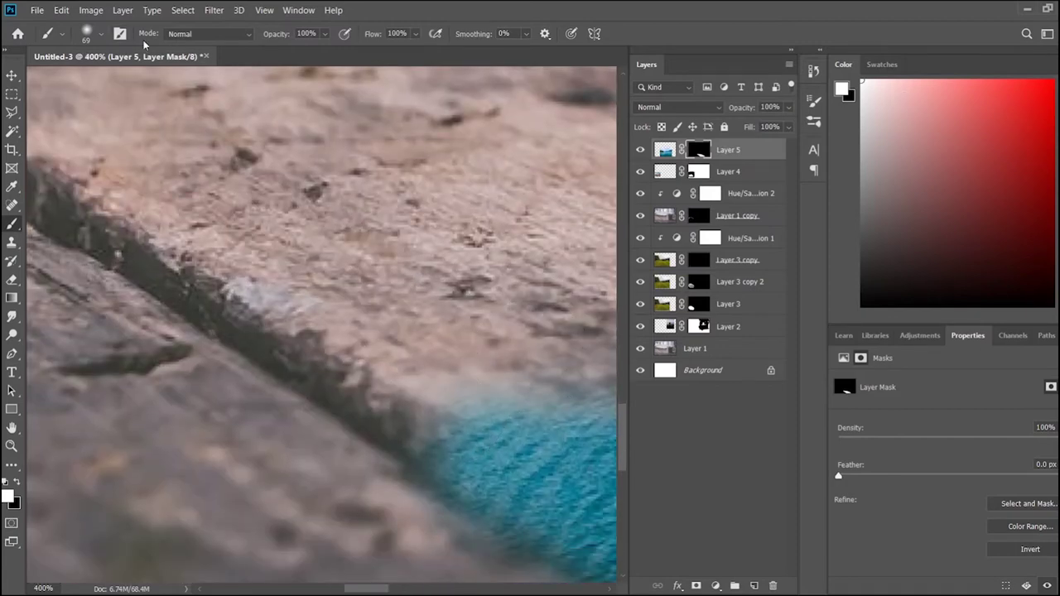
key("bracketleft")
key("bracketleft")
key("bracketleft")
left_click_drag(431, 455, 112, 256)
key("ctrl+z")
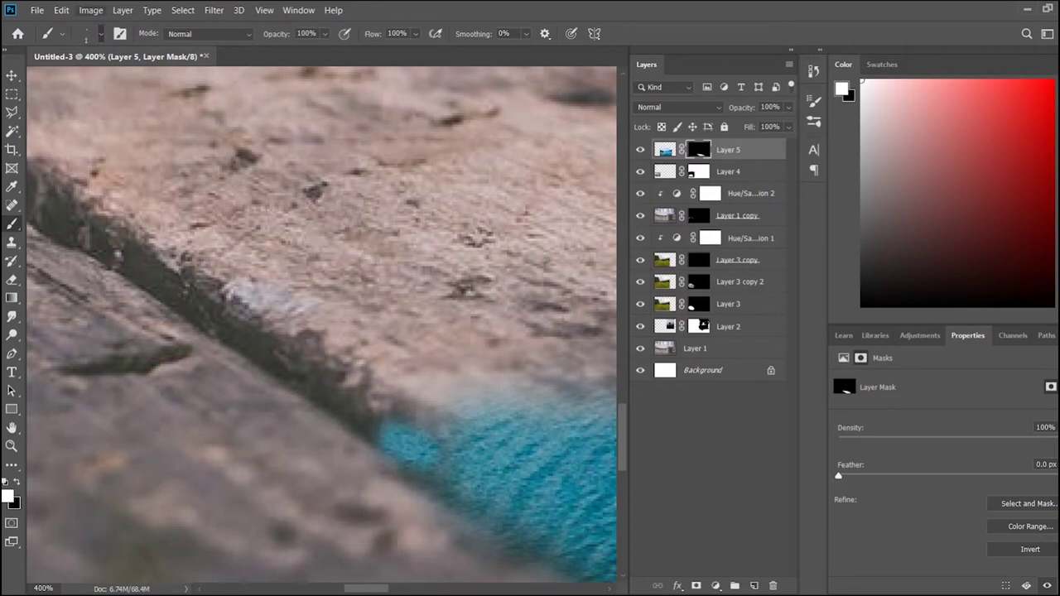
mouse_move(385, 406)
left_mouse_down()
mouse_move(272, 366)
mouse_move(165, 294)
left_mouse_up()
scroll(248, 265, "left", 2)
scroll(382, 225, "left", 3)
left_click_drag(382, 225, 509, 294)
- Extend the stream left toward the village and duplicate the lake layer as Layer 5 copy
scroll(377, 285, "down", 3)
scroll(383, 294, "down", 3)
scroll(383, 294, "up", 2)
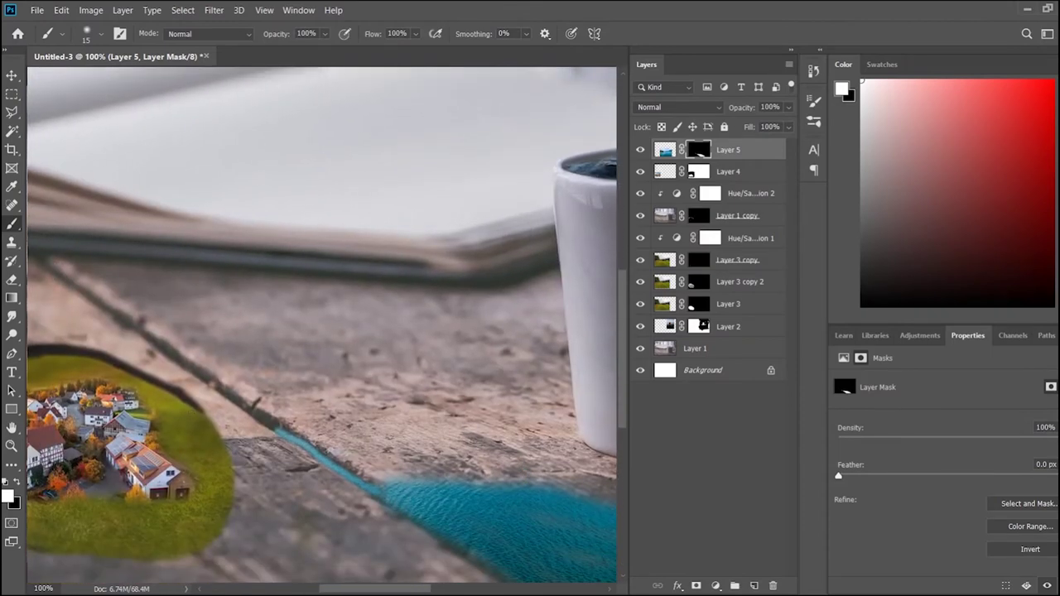
scroll(145, 453, "up", 2)
scroll(145, 453, "up", 1)
scroll(210, 482, "up", 1)
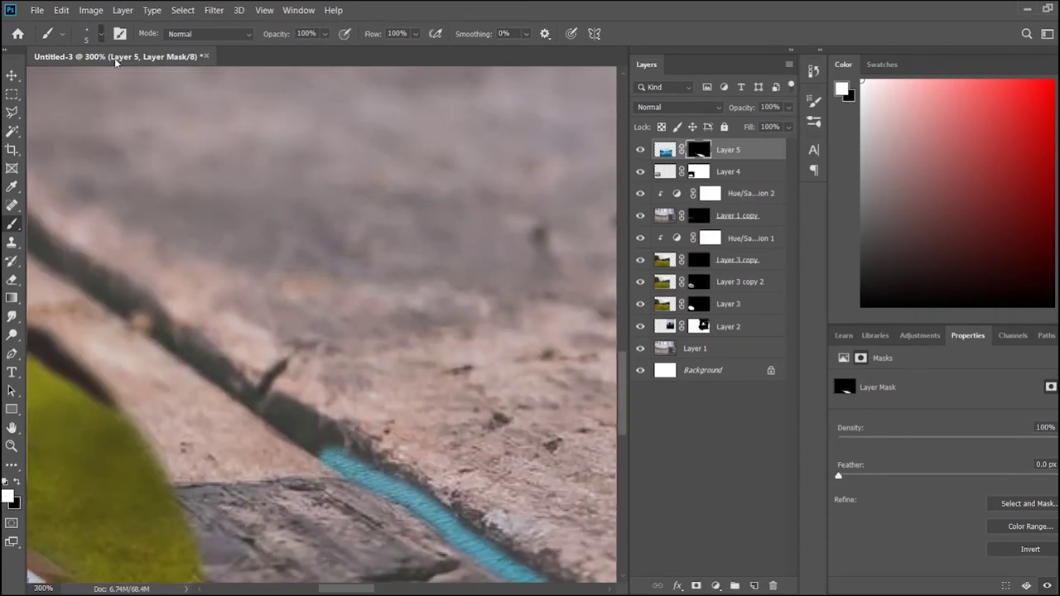
mouse_move(262, 452)
left_mouse_down()
mouse_move(158, 458)
mouse_move(356, 469)
left_mouse_up()
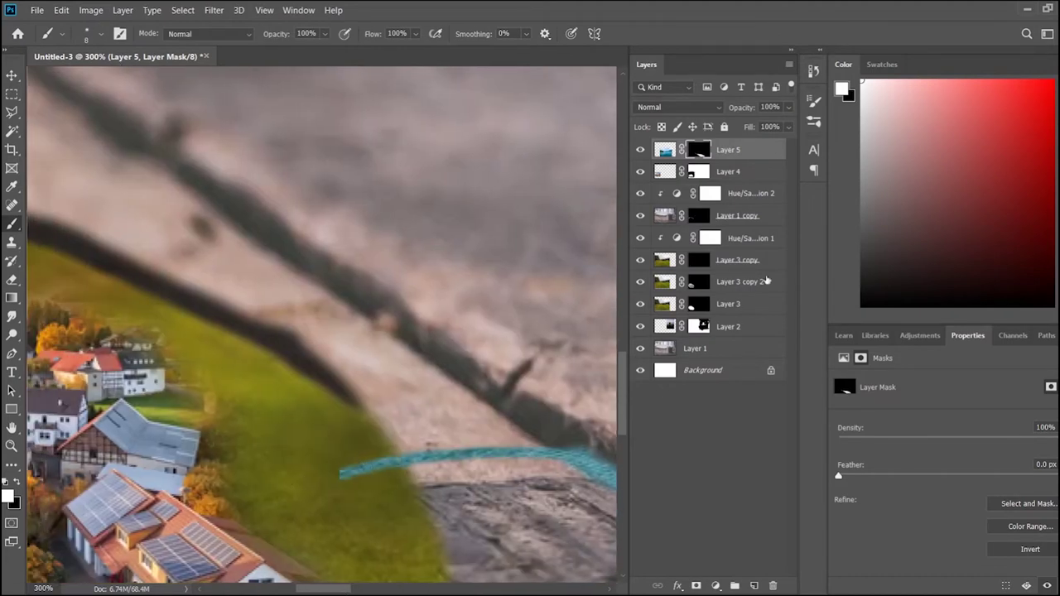
key("ctrl+j")
key("v")
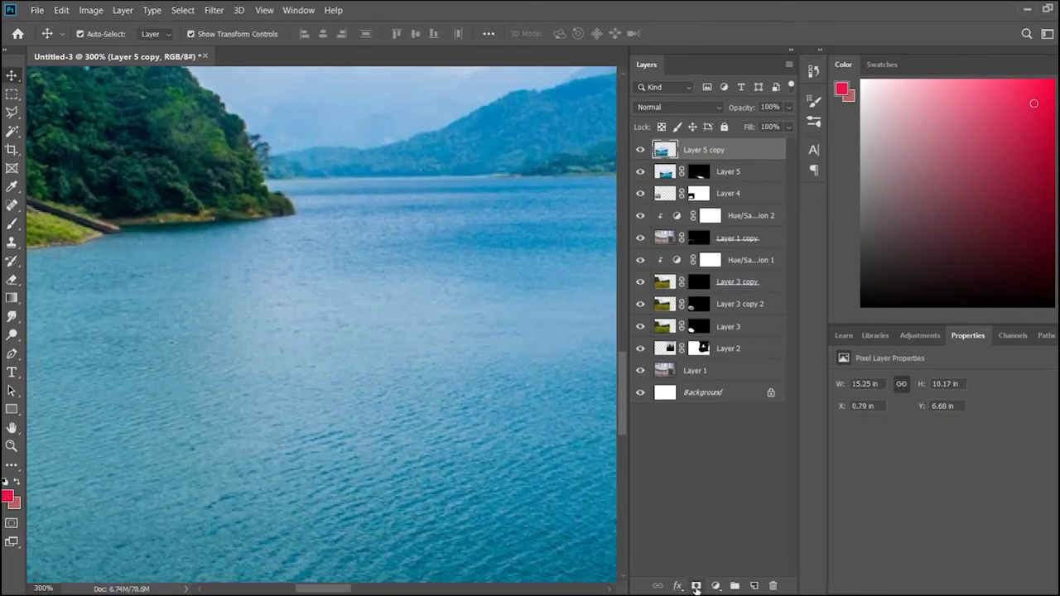
- Invert Layer 5 copy's mask and paint the stream further left up to the village island
left_click(696, 586, "alt")
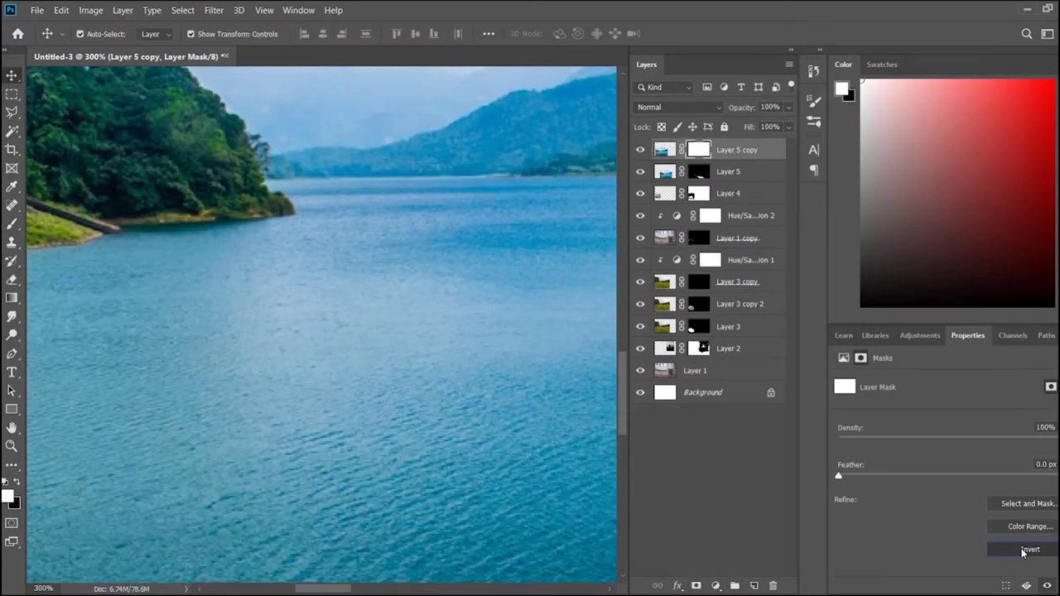
key("b")
left_click_drag(344, 473, 240, 491)
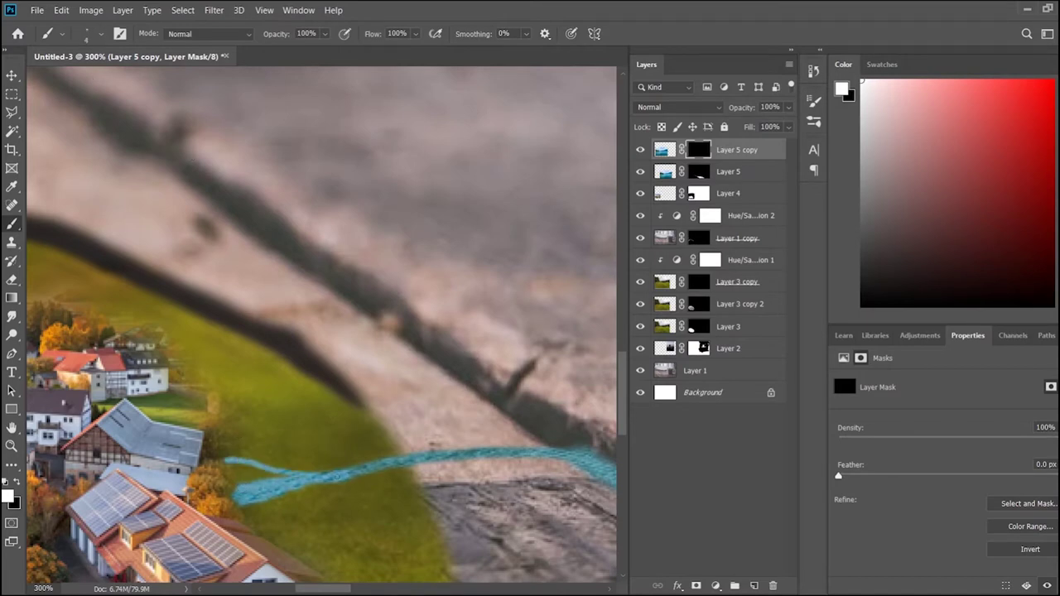
scroll(355, 477, "down", 3)
scroll(355, 476, "down", 2)
scroll(329, 494, "up", 5)
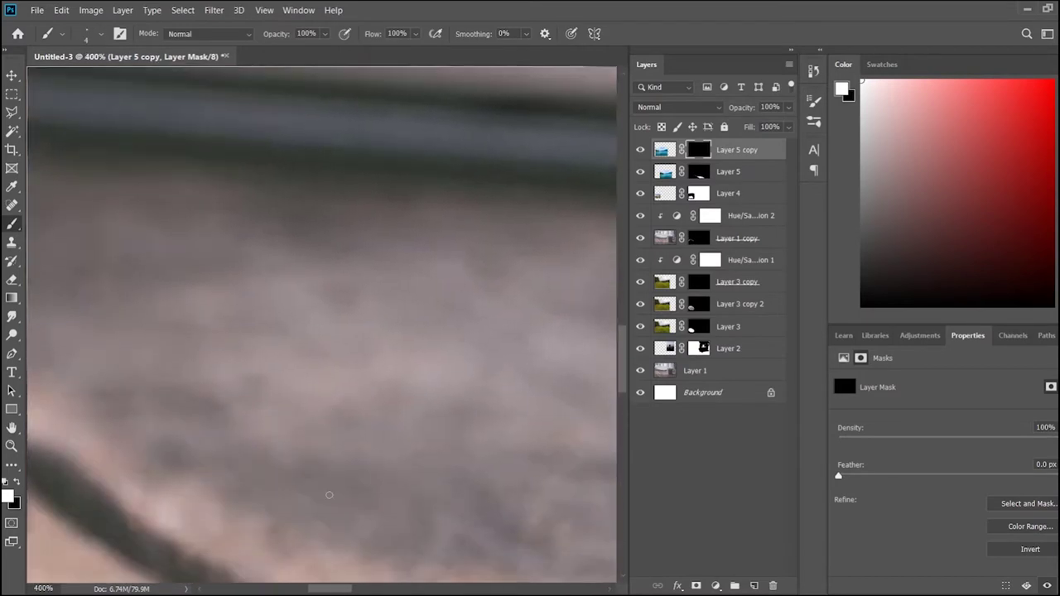
scroll(329, 495, "down", 5)
scroll(328, 495, "down", 3)
scroll(329, 494, "up", 3)
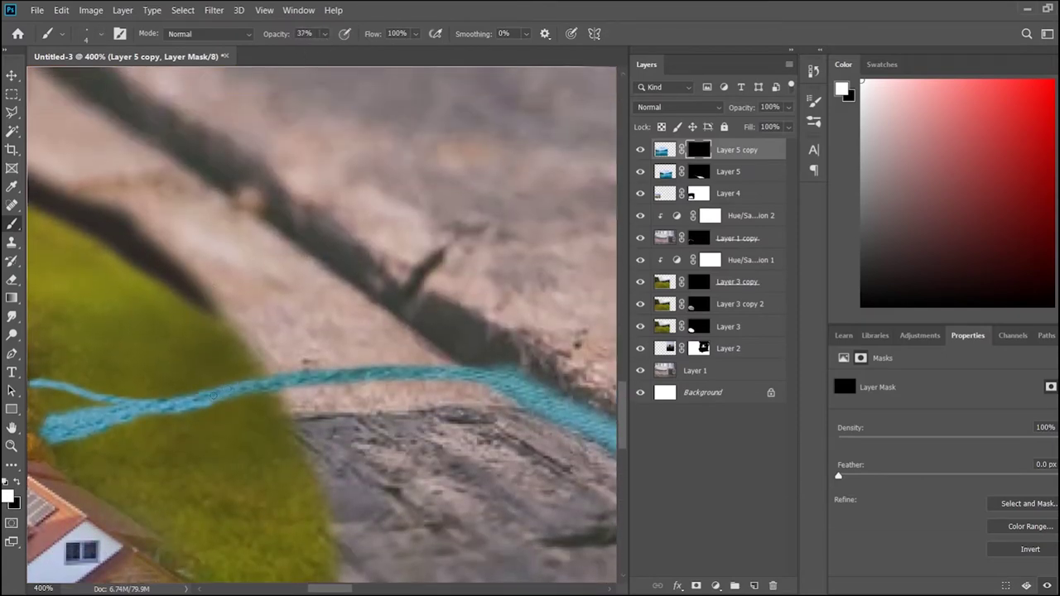
- Add a new empty Layer 6 at the top of the layer stack
scroll(180, 404, "down", 4)
scroll(182, 406, "down", 2)
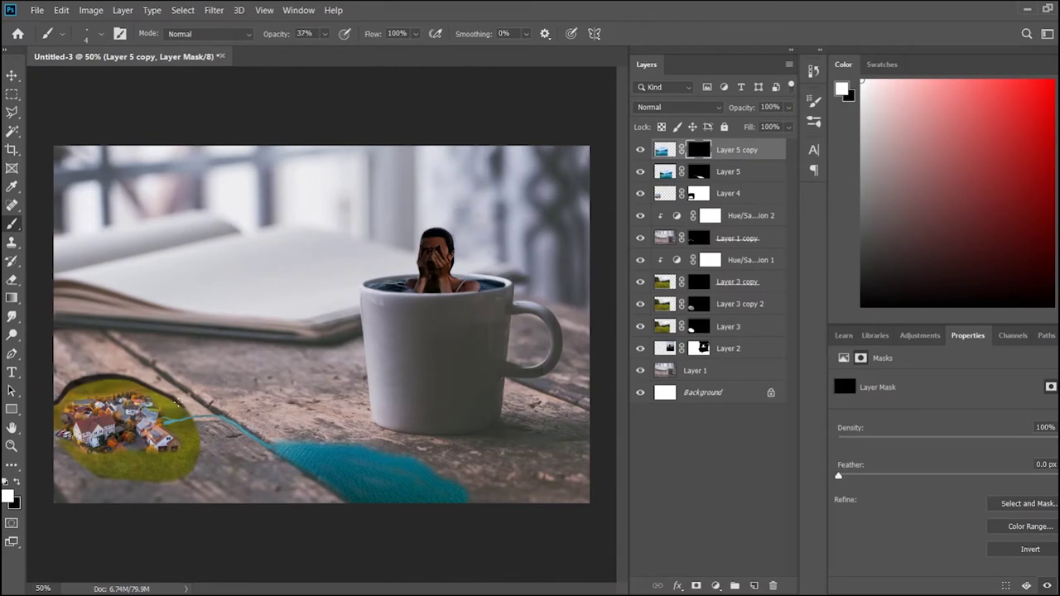
key("ctrl+shift+alt+n")
- Try black strokes along the water's edge at 62% brush opacity, undoing each attempt
key("x")
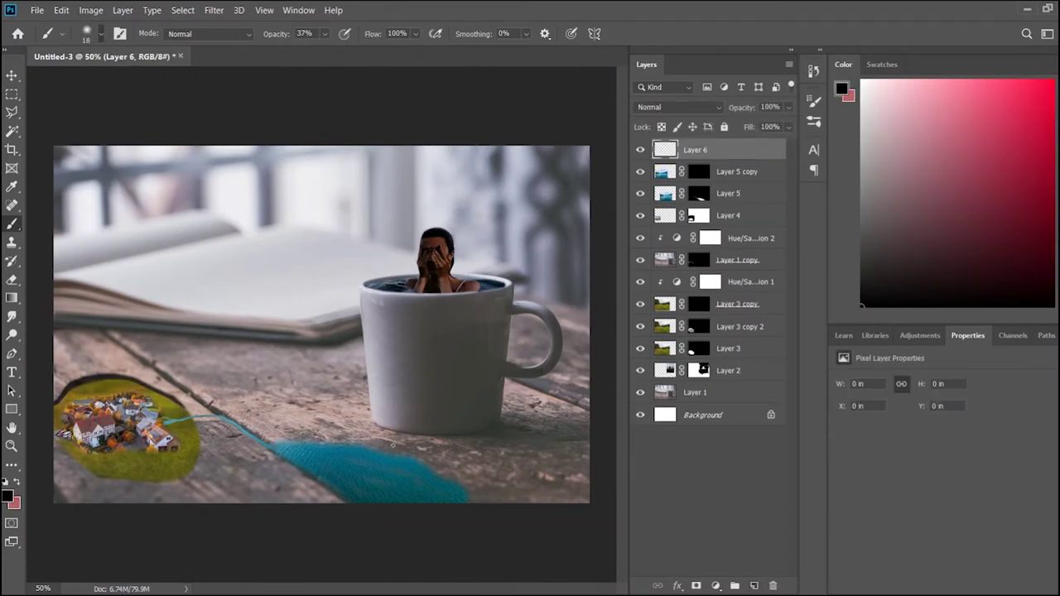
scroll(425, 426, "up", 3)
scroll(425, 426, "up", 1)
scroll(414, 497, "down", 3)
scroll(401, 587, "down", 3)
scroll(401, 586, "up", 2)
scroll(305, 383, "down", 5)
scroll(306, 383, "down", 2)
scroll(437, 361, "up", 2)
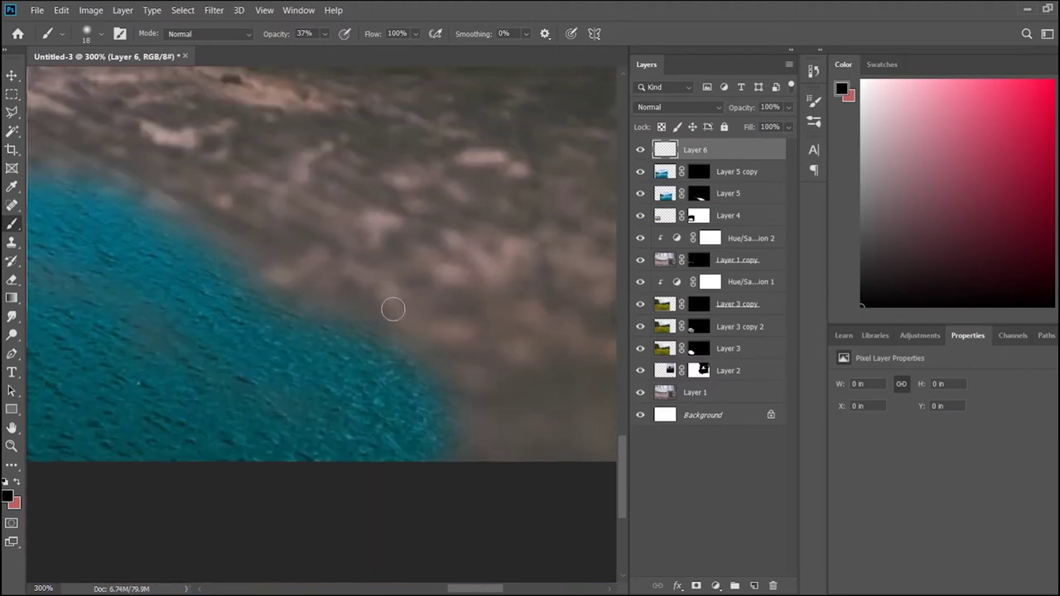
left_click_drag(220, 255, 263, 278)
key("ctrl+z")
key("6")
key("2")
left_click_drag(207, 234, 272, 282)
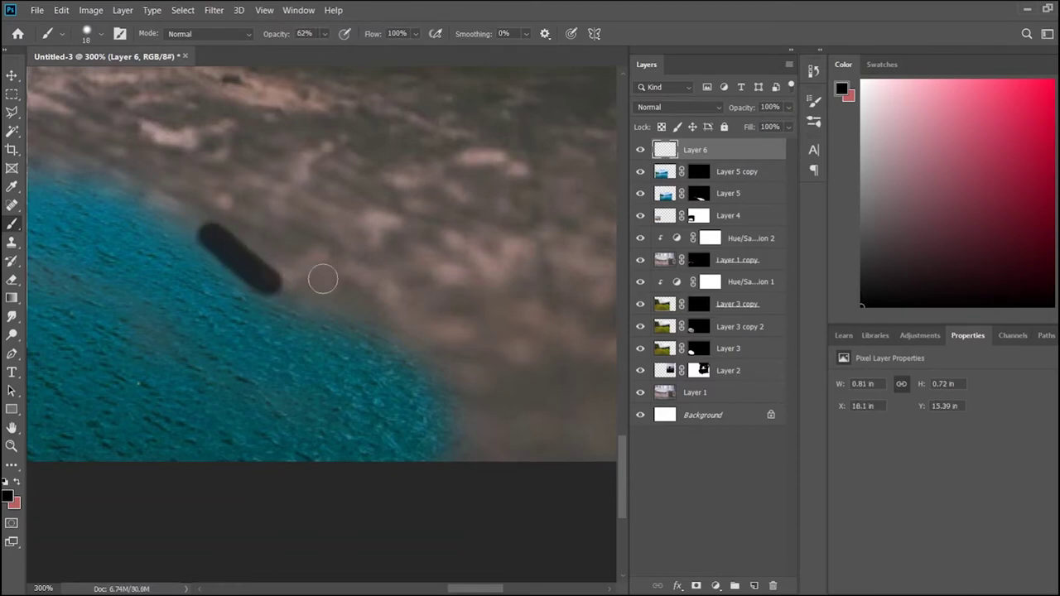
key("ctrl+z")
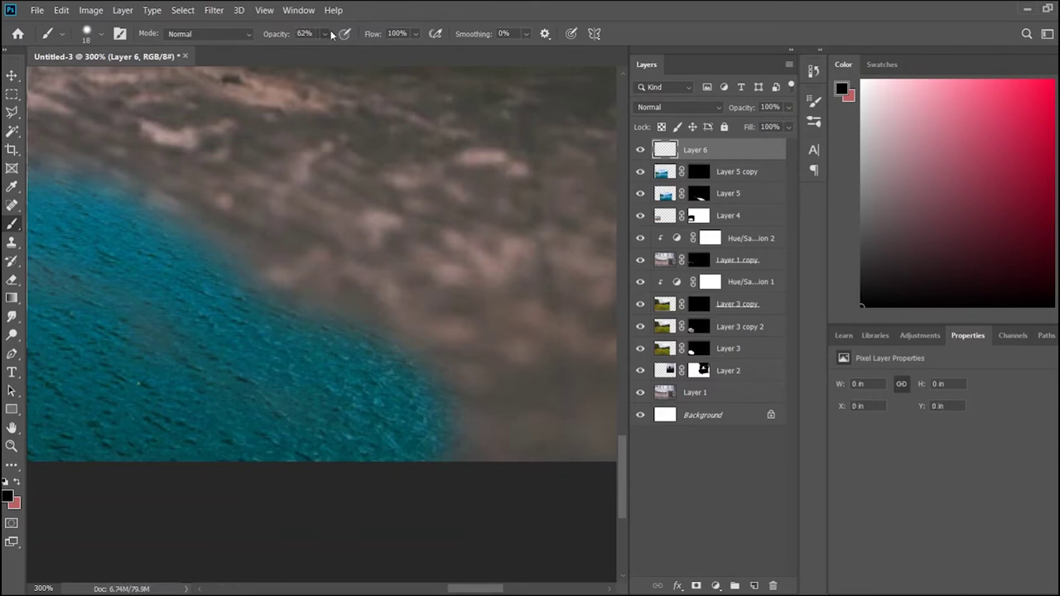
- Retry the shoreline strokes at 83% opacity, undoing them, and set brush flow to 88%
key("8")
key("3")
mouse_move(243, 248)
left_mouse_down()
mouse_move(322, 300)
mouse_move(190, 218)
left_mouse_up()
key("ctrl+z")
left_click_drag(246, 268, 369, 320)
key("ctrl+z")
left_click_drag(302, 302, 219, 249)
key("ctrl+z")
mouse_move(327, 294)
left_mouse_down()
mouse_move(279, 284)
mouse_move(157, 211)
left_mouse_up()
key("ctrl+z")
key("shift+8")
key("shift+8")
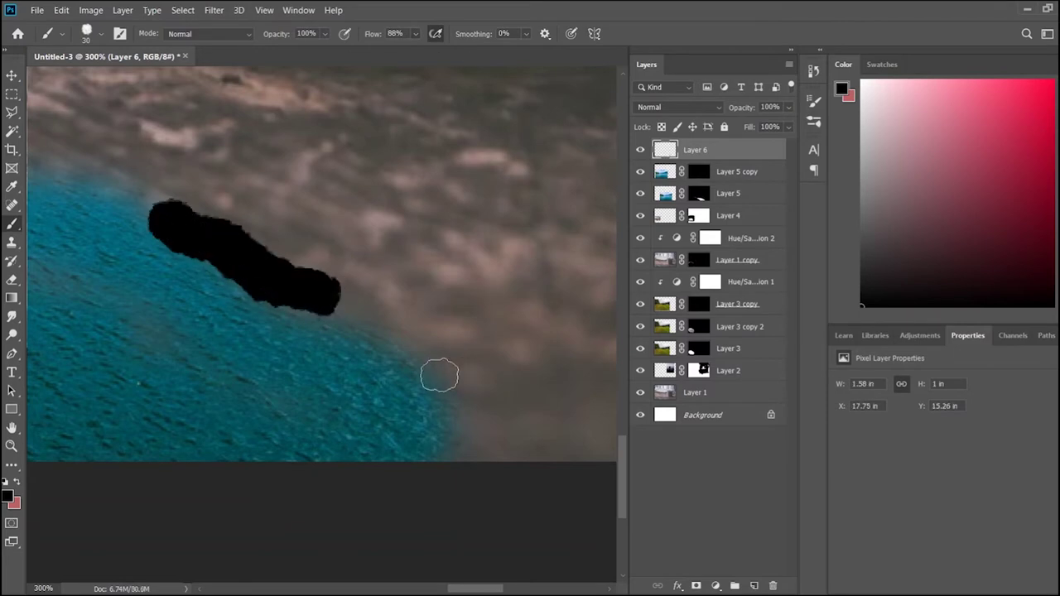
- Paint a black line along the shoreline out to the image's right edge
key("ctrl+minus")
key("ctrl+minus")
key("ctrl+minus")
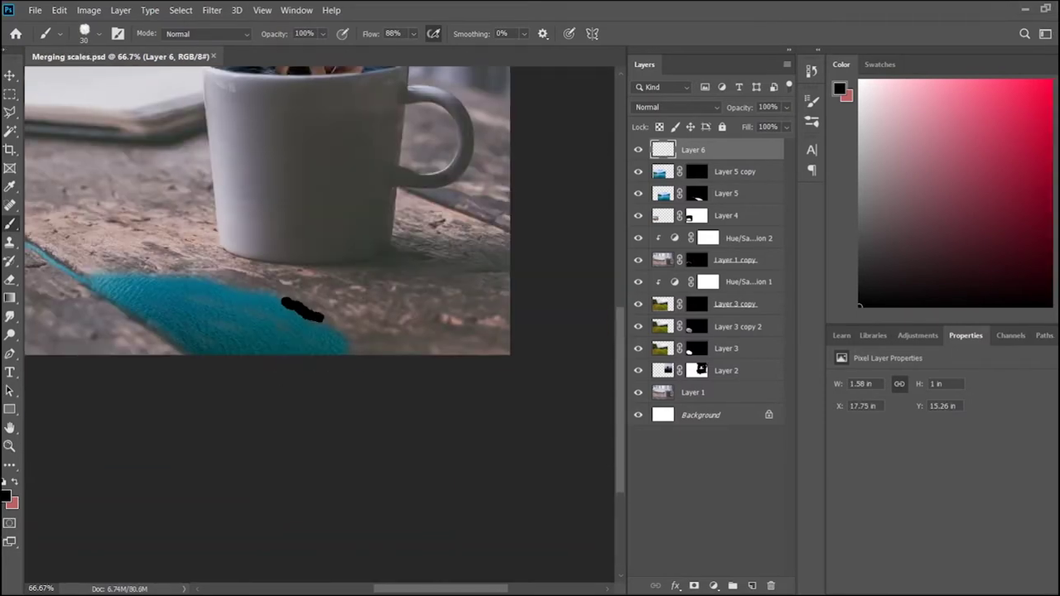
key("ctrl+plus")
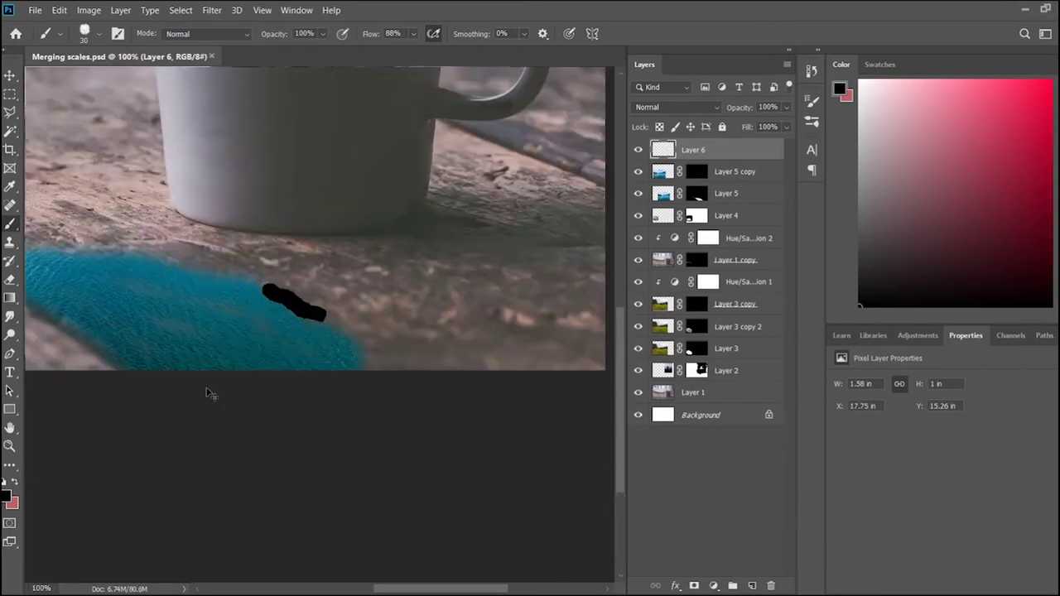
key("ctrl+plus")
key("ctrl+plus")
key("ctrl+plus")
mouse_move(335, 288)
left_mouse_down()
mouse_move(464, 365)
mouse_move(508, 518)
left_mouse_up()
left_click(469, 377)
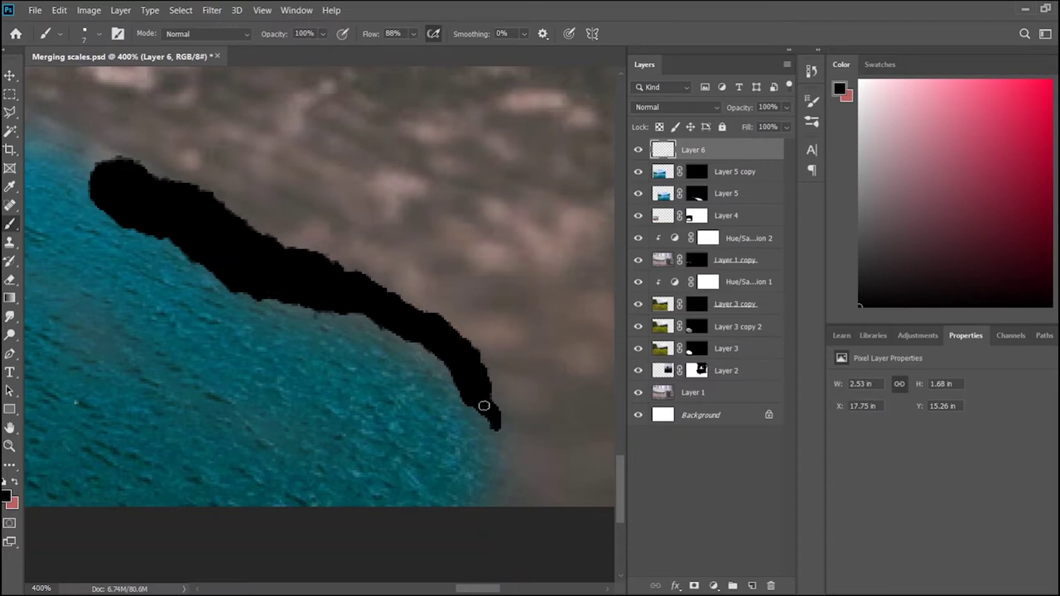
key("ctrl+minus")
key("ctrl+minus")
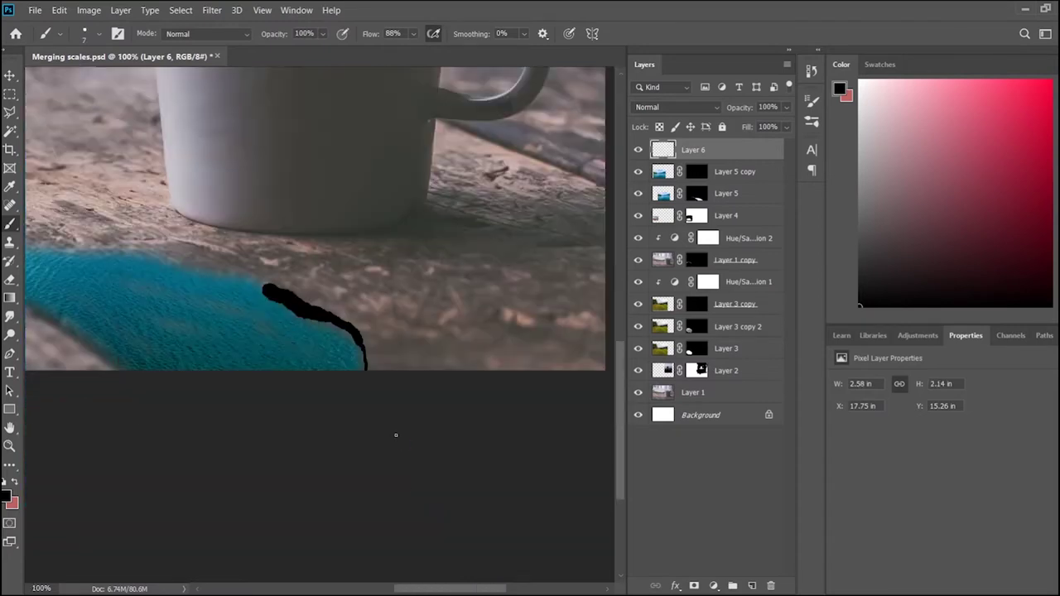
key("ctrl+plus")
key("ctrl+plus")
scroll(159, 130, "left", 5)
left_click_drag(439, 173, 157, 83)
scroll(157, 82, "left", 5)
scroll(158, 83, "up", 5)
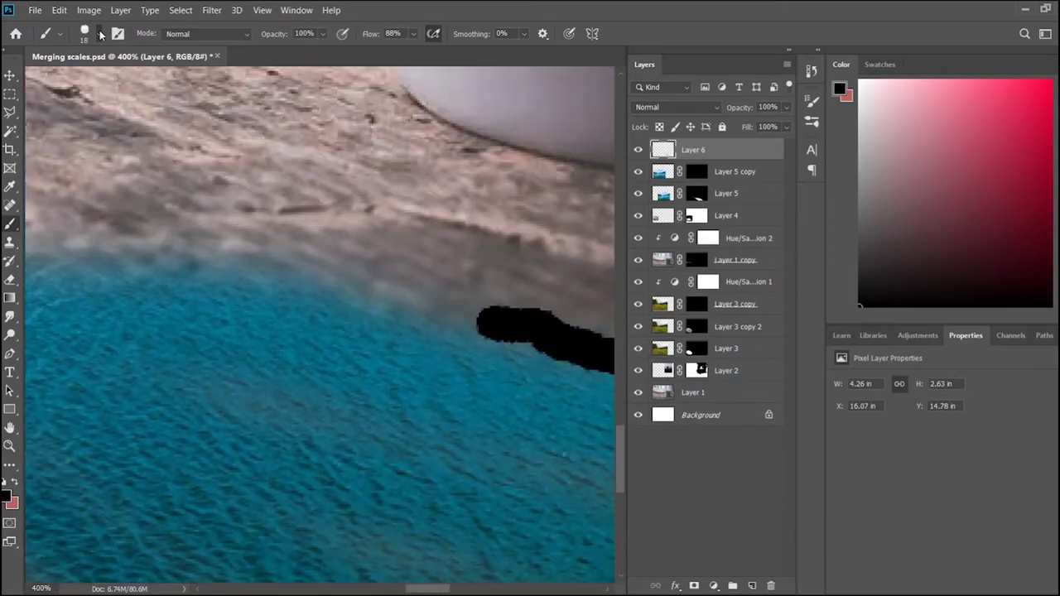
mouse_move(273, 265)
left_mouse_down()
mouse_move(450, 307)
mouse_move(218, 256)
mouse_move(106, 248)
left_mouse_up()
scroll(421, 575, "left", 10)
mouse_move(249, 242)
left_mouse_down()
mouse_move(522, 255)
mouse_move(220, 240)
mouse_move(105, 255)
left_mouse_up()
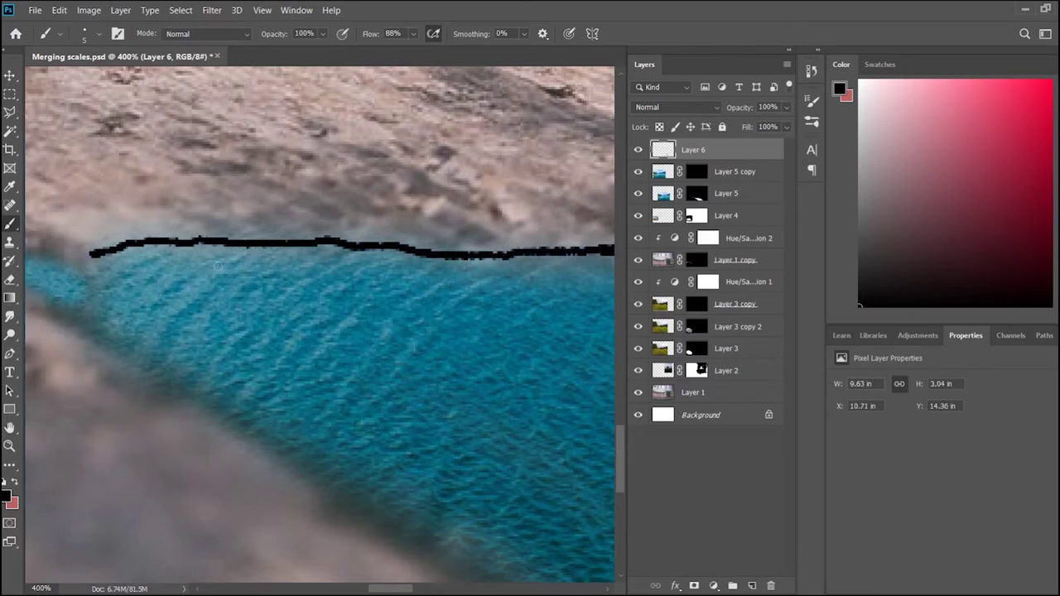
scroll(396, 361, "left", 5)
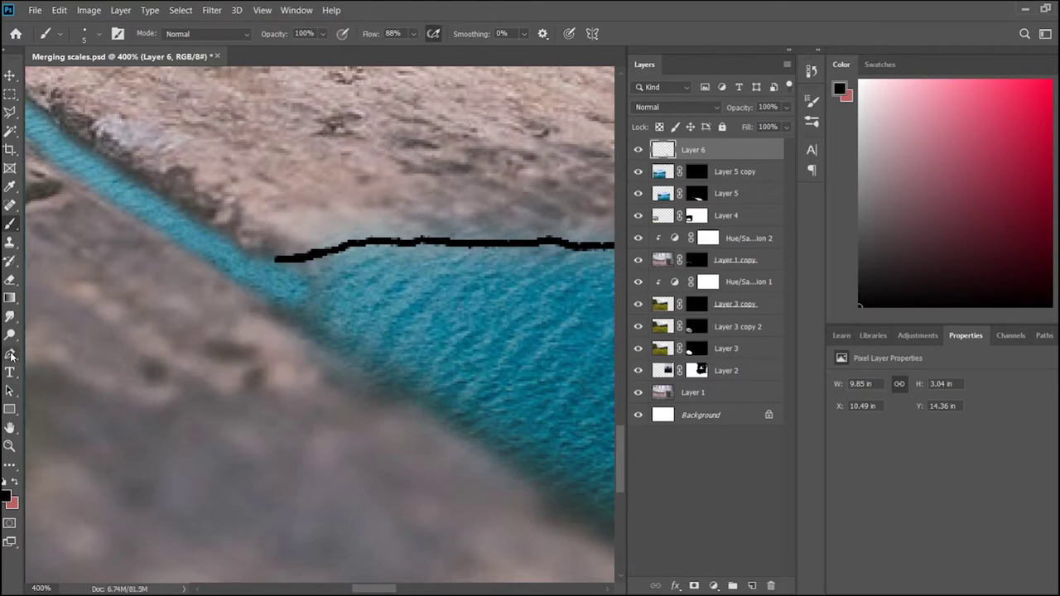
- Fade the line's left end with a low-strength eraser and lower the layer's opacity
left_click(10, 281)
mouse_move(274, 250)
left_mouse_down()
mouse_move(579, 241)
mouse_move(205, 232)
left_mouse_up()
key("ctrl+minus")
key("ctrl+minus")
key("ctrl+minus")
key("ctrl+minus")
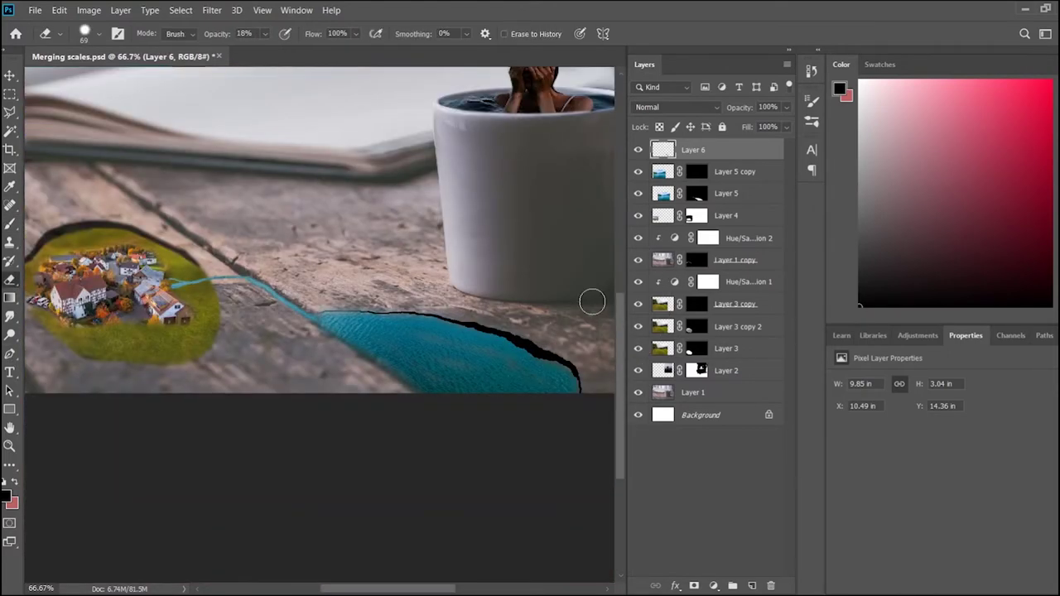
left_click_drag(786, 106, 767, 125)
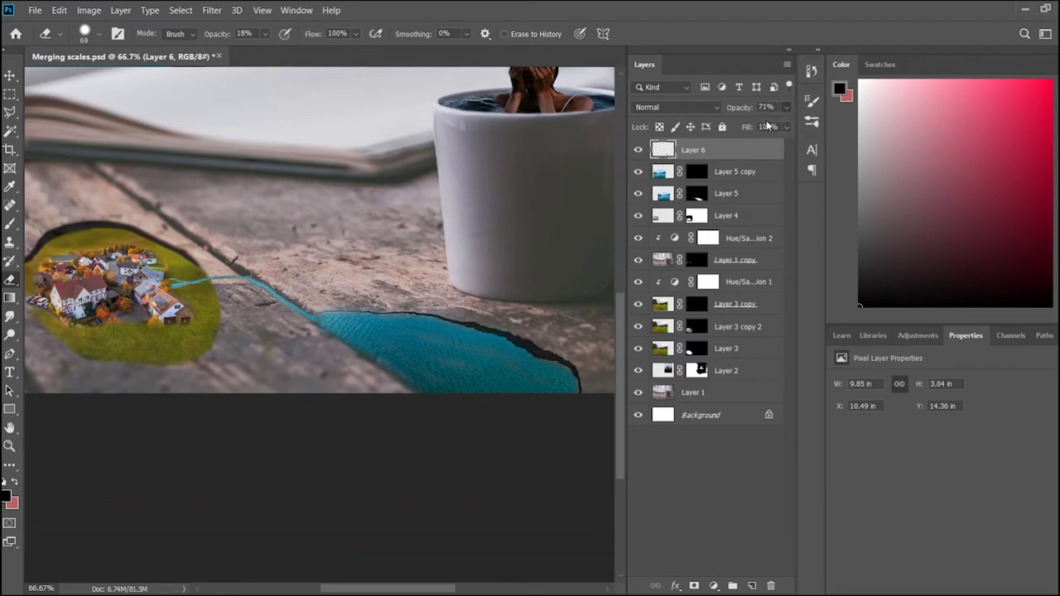
scroll(186, 265, "up", 5)
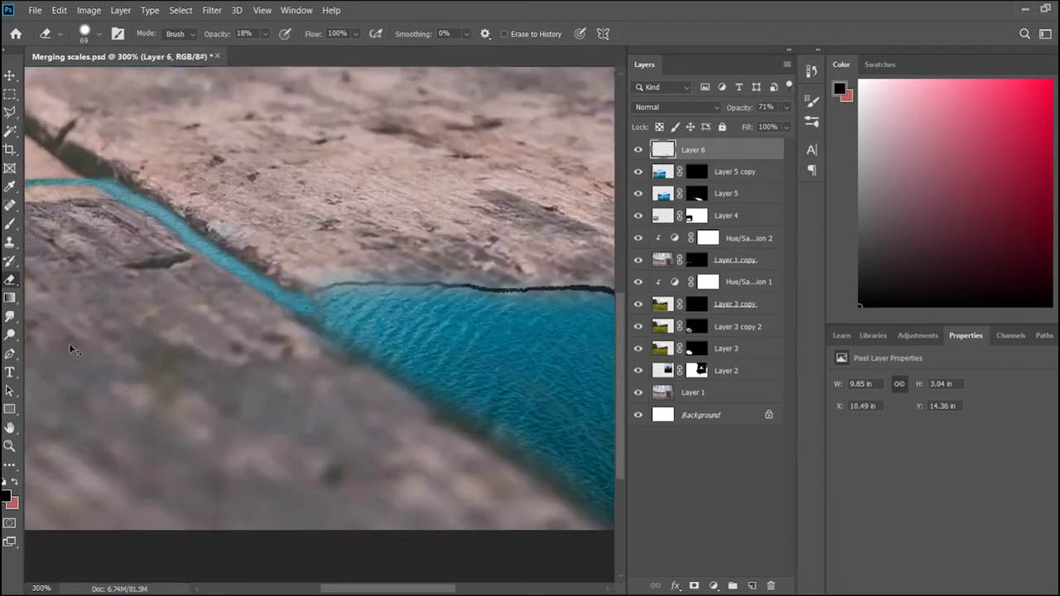
- Sample the wood crack's dark grey and paint a dark edge along the teal stream's top
key("b")
key("ctrl+plus")
key("ctrl+plus")
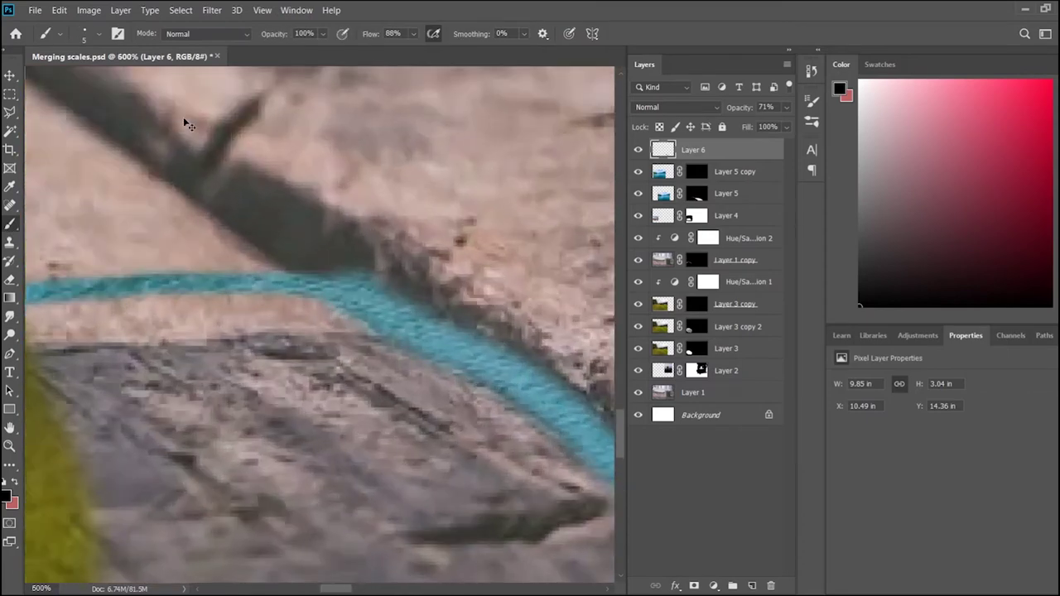
key("ctrl+plus")
key("ctrl+plus")
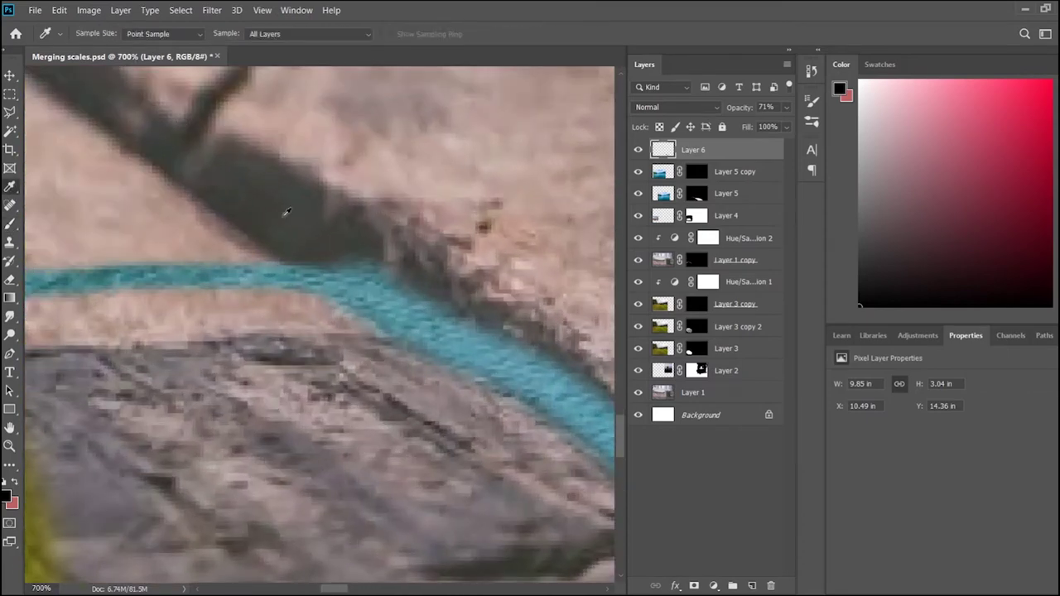
left_click(285, 213, "alt")
left_click_drag(289, 261, 90, 263)
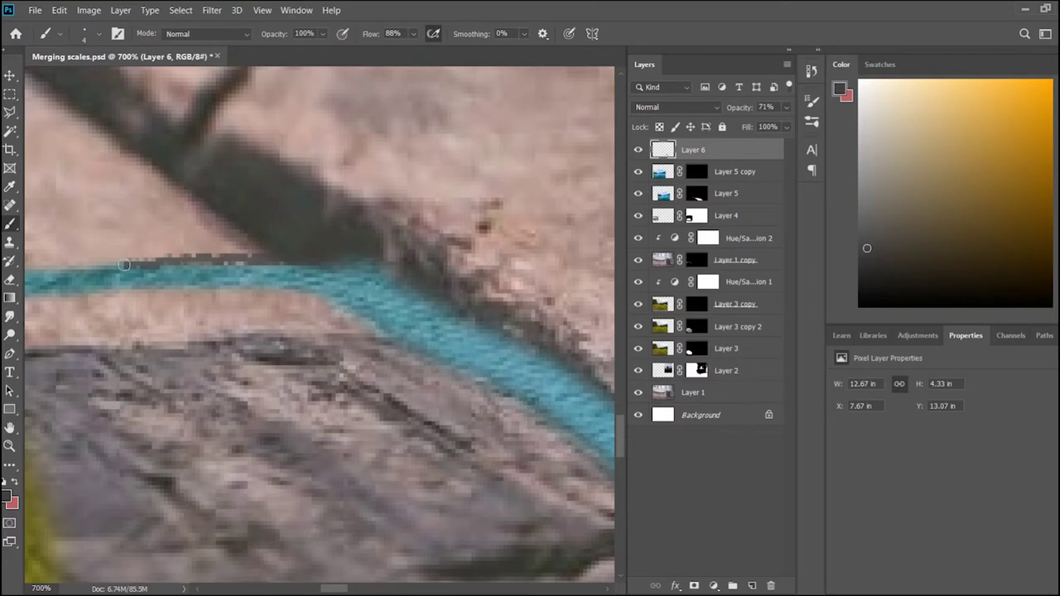
scroll(89, 263, "left", 4)
left_click_drag(232, 286, 425, 265)
scroll(425, 265, "left", 4)
left_click_drag(298, 319, 489, 290)
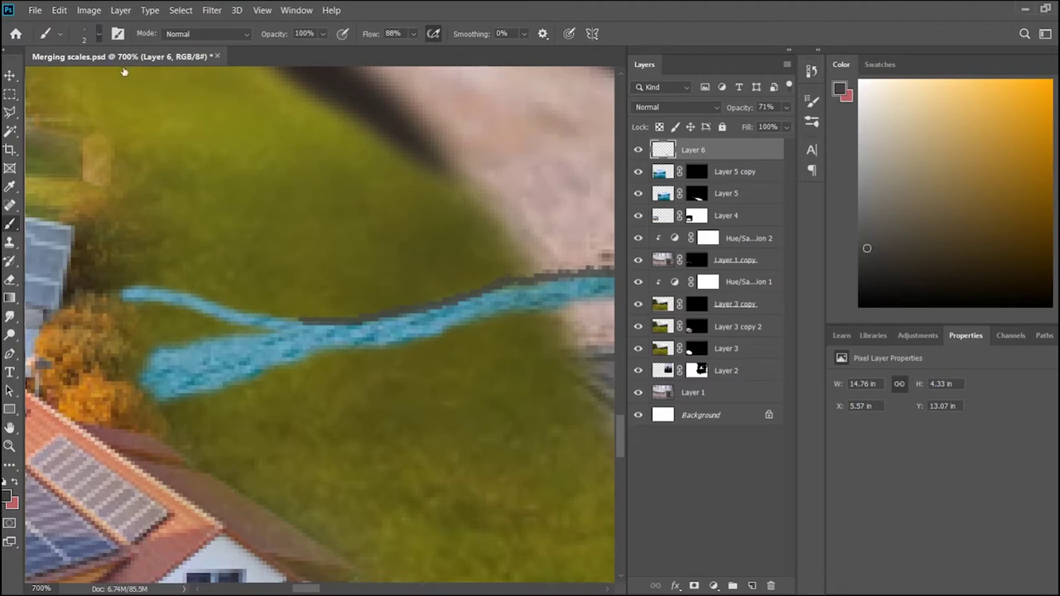
left_click_drag(195, 299, 306, 319)
left_click_drag(169, 352, 275, 335)
- Paste the sailboat photo into the document as Layer 7
scroll(401, 343, "down", 7)
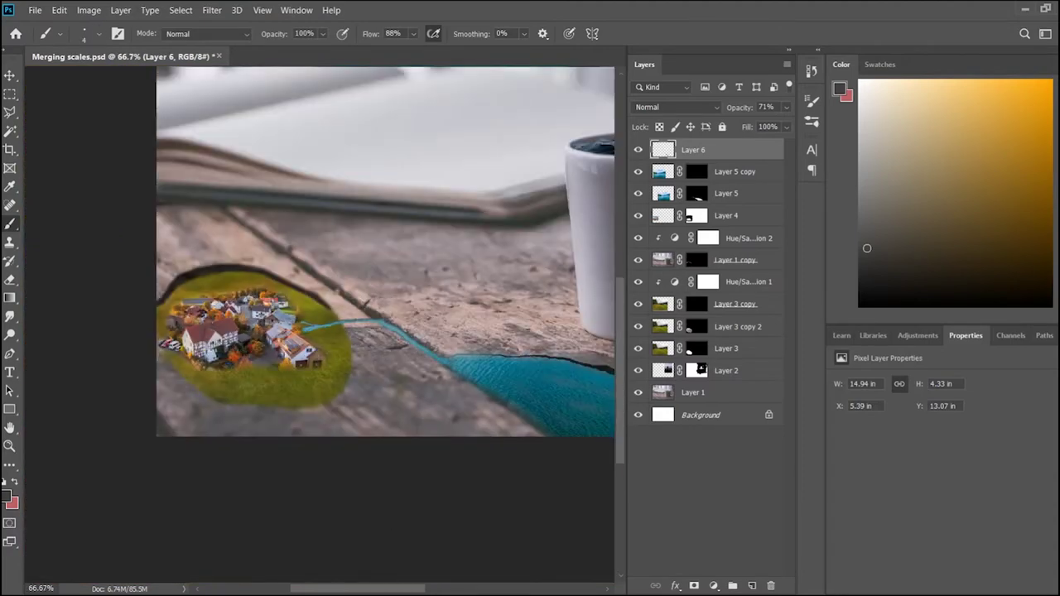
scroll(397, 591, "right", 5)
scroll(406, 584, "down", 1)
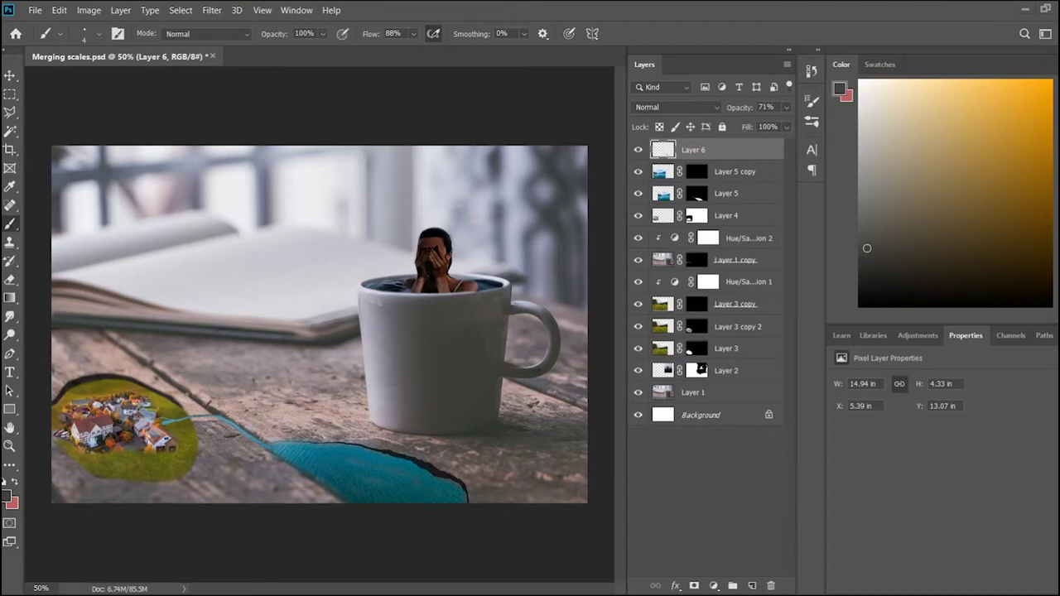
key("ctrl+v")
- Scale the pasted sailboat photo down over the river and give it a layer mask
key("v")
left_click_drag(194, 141, 266, 263)
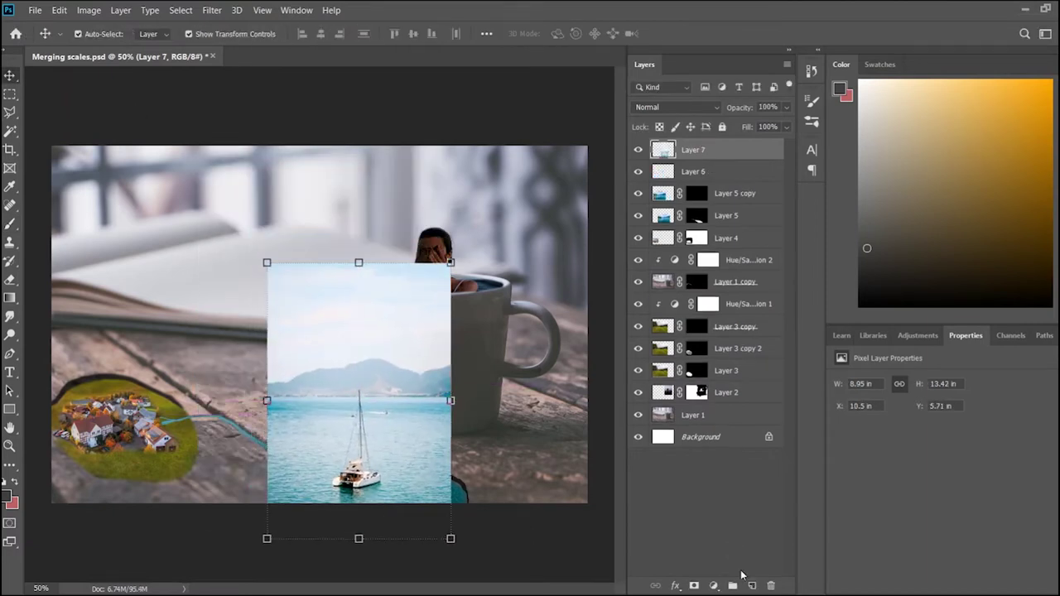
left_click(694, 585)
- Paint black on the mask to hide the photo's top and edges, leaving the boat
key("b")
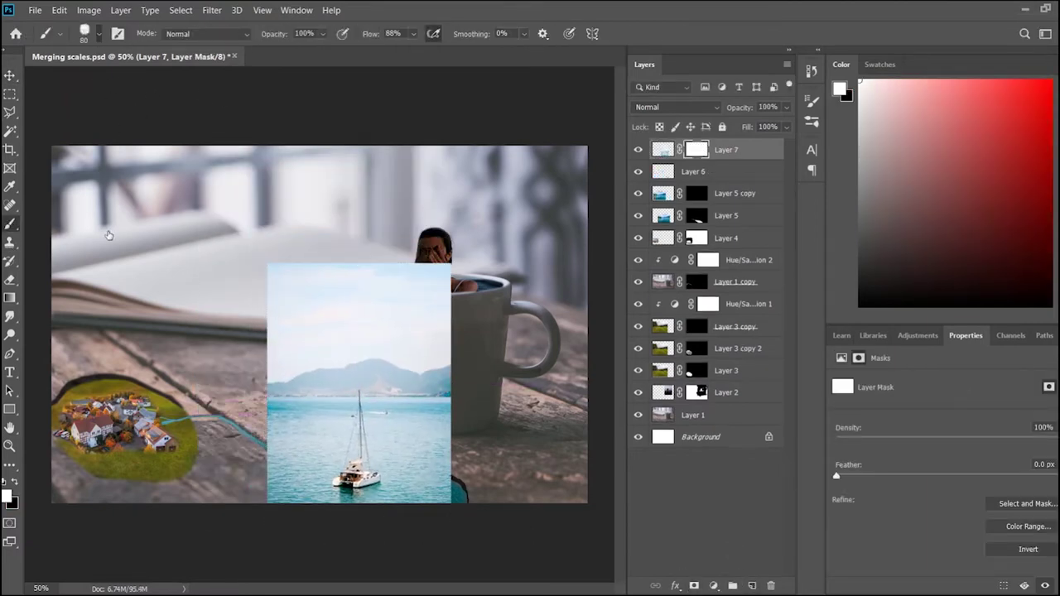
key("x")
left_click_drag(447, 266, 240, 323)
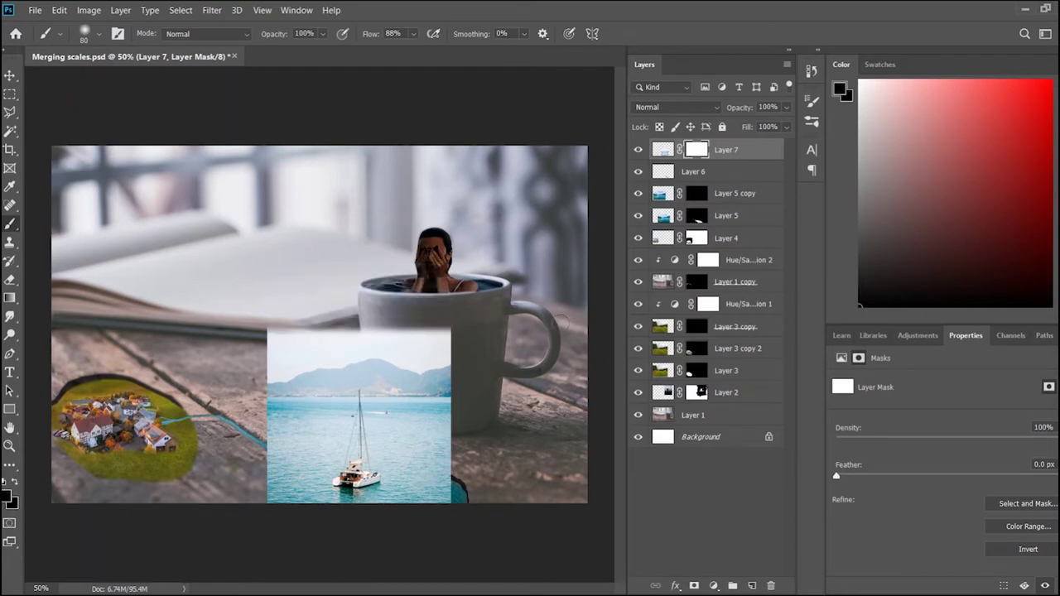
mouse_move(277, 368)
left_mouse_down()
mouse_move(327, 510)
mouse_move(443, 361)
mouse_move(331, 389)
mouse_move(316, 421)
mouse_move(426, 464)
mouse_move(406, 505)
mouse_move(389, 414)
mouse_move(304, 497)
mouse_move(397, 472)
mouse_move(362, 371)
mouse_move(319, 472)
mouse_move(352, 368)
mouse_move(389, 501)
left_mouse_up()
key("v")
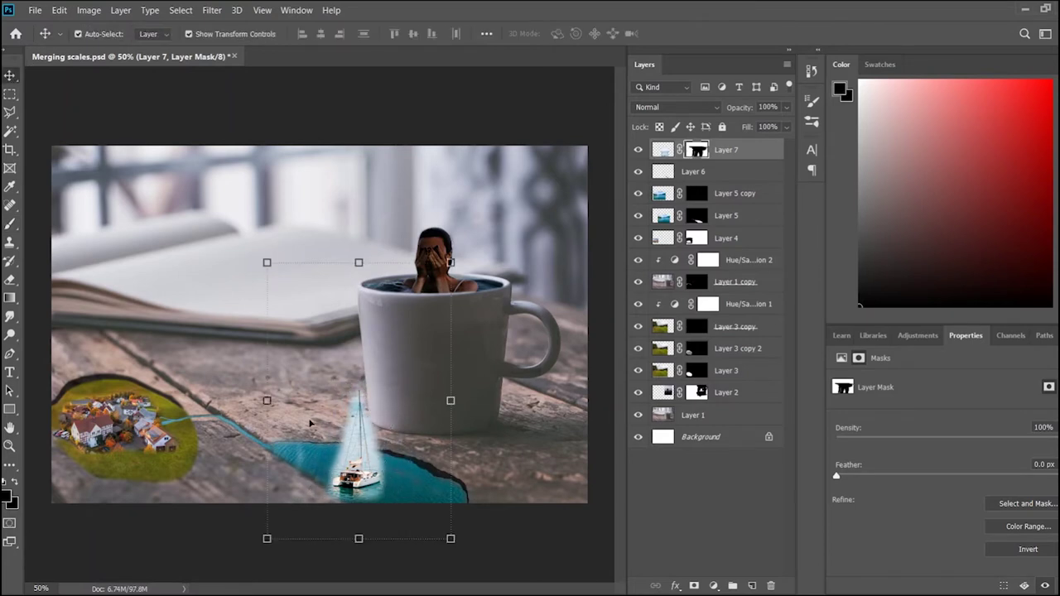
key("b")
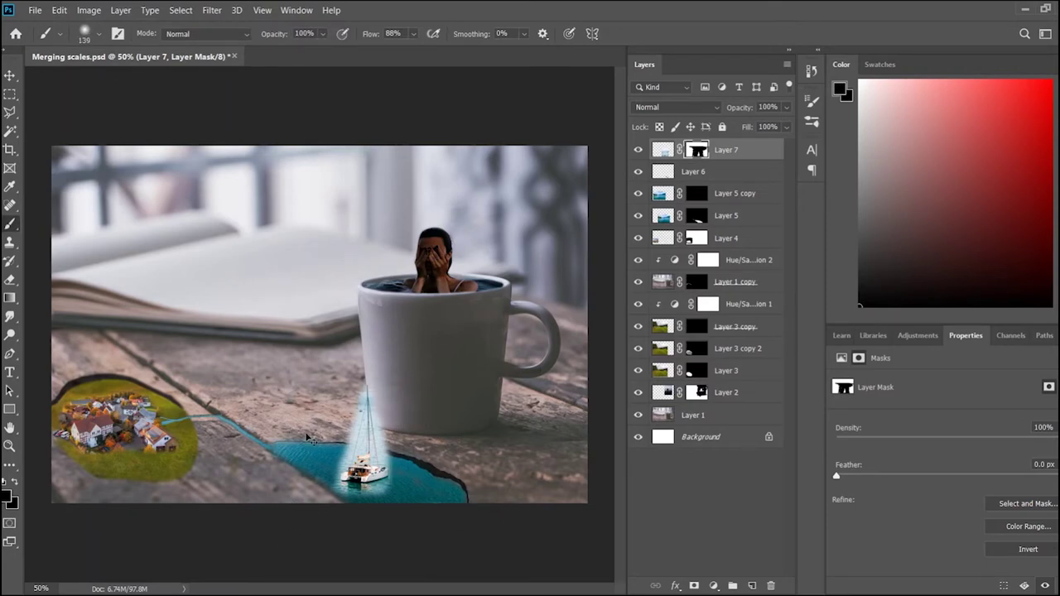
key("ctrl+plus")
key("ctrl+plus")
key("ctrl+plus")
scroll(550, 396, "down", 5)
scroll(426, 572, "down", 3)
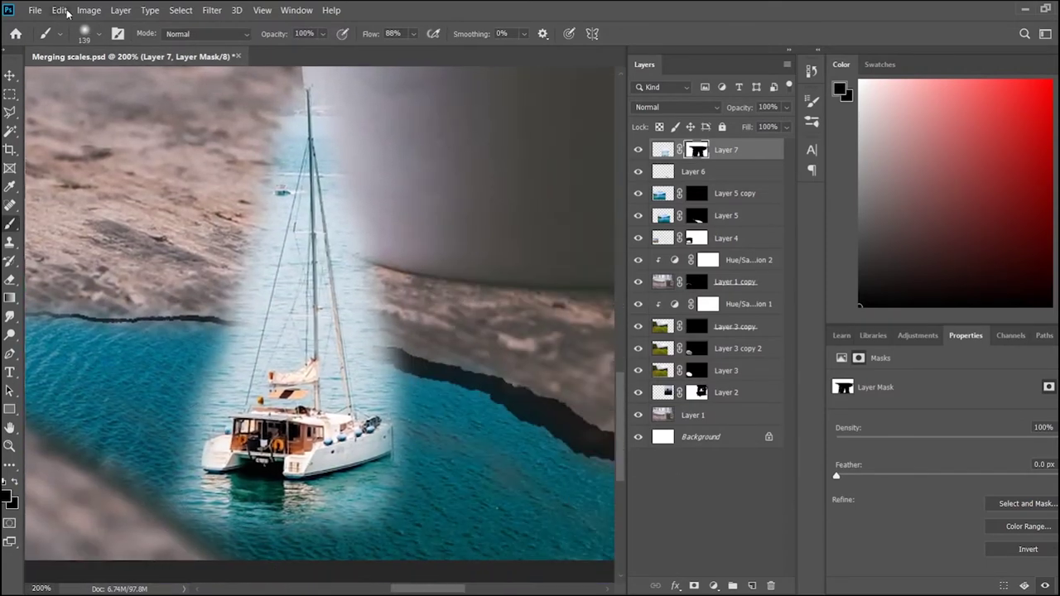
- Mask out the pale photo edges and leftover water around the mast and hull
left_click_drag(376, 239, 348, 530)
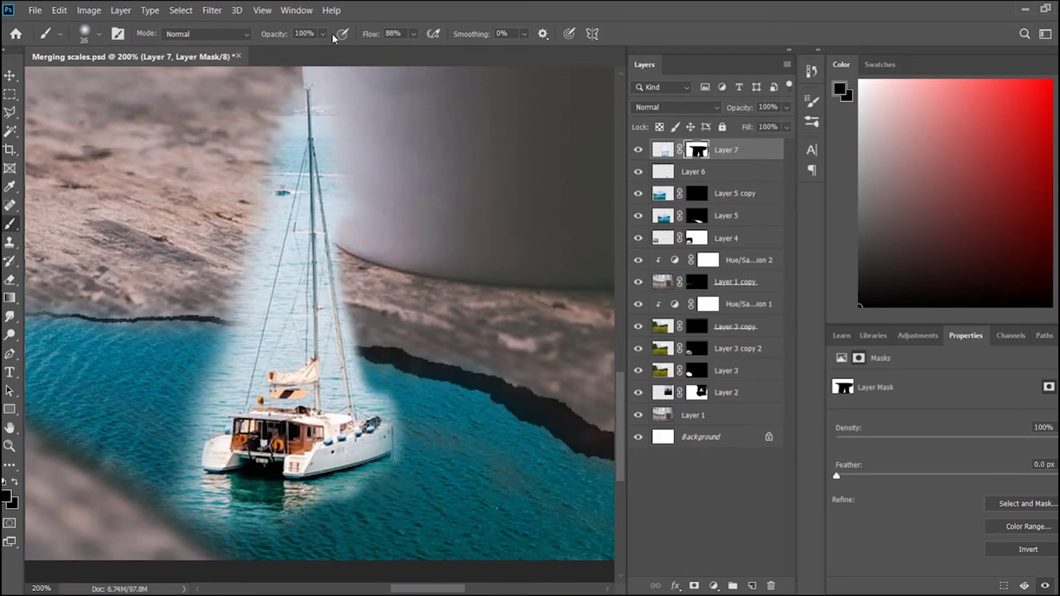
left_click_drag(277, 115, 254, 251)
scroll(290, 124, "up", 3)
left_click_drag(299, 170, 383, 505)
scroll(222, 469, "down", 3)
mouse_move(178, 492)
left_mouse_down()
mouse_move(406, 455)
mouse_move(395, 396)
left_mouse_up()
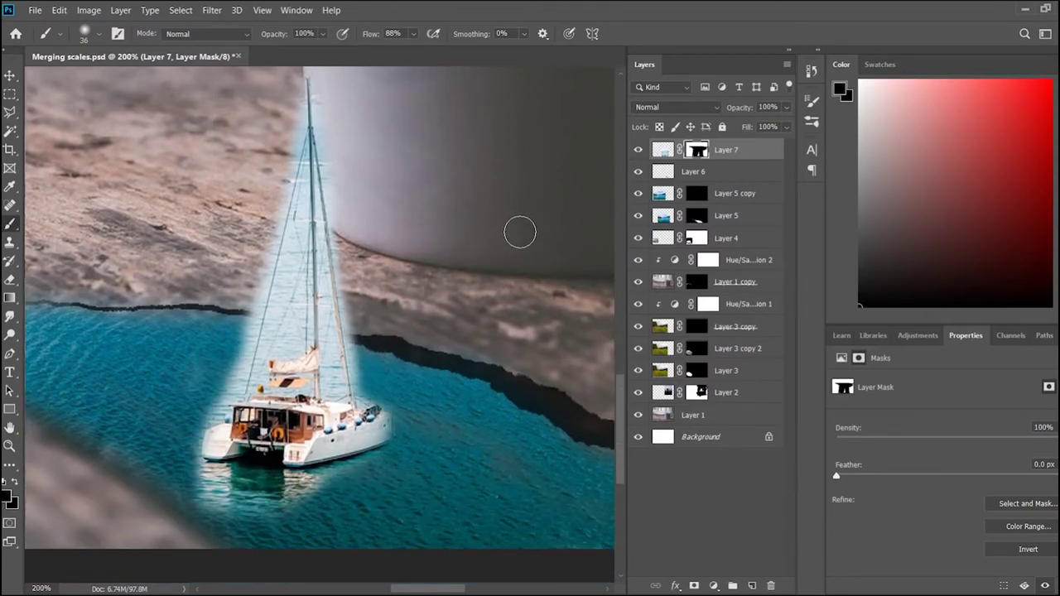
scroll(280, 356, "up", 2)
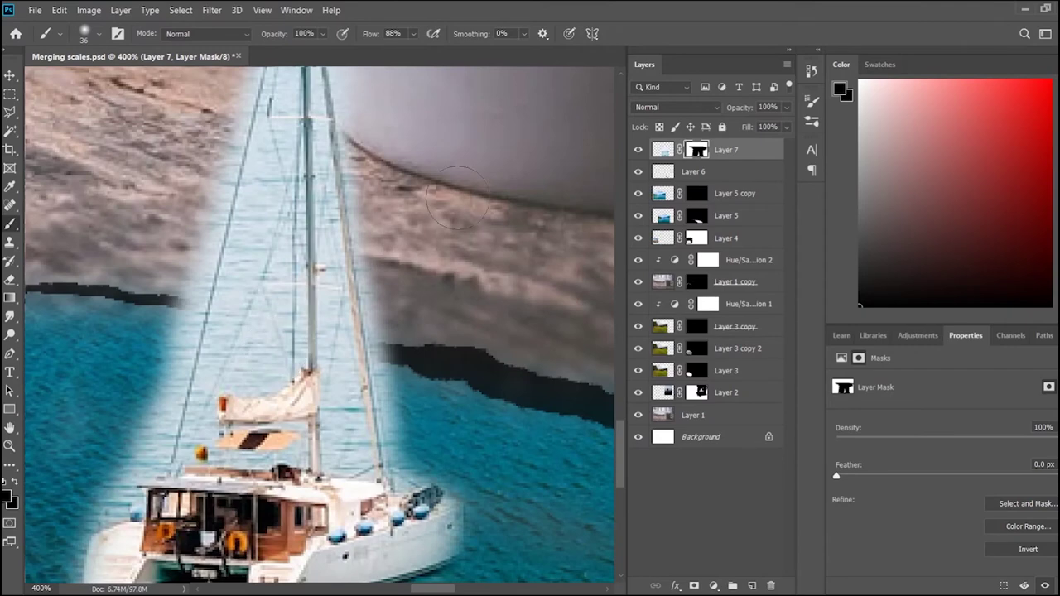
- Zoom in on the mast and reselect Layer 7's mask for further painting
key("ctrl+2")
key("h")
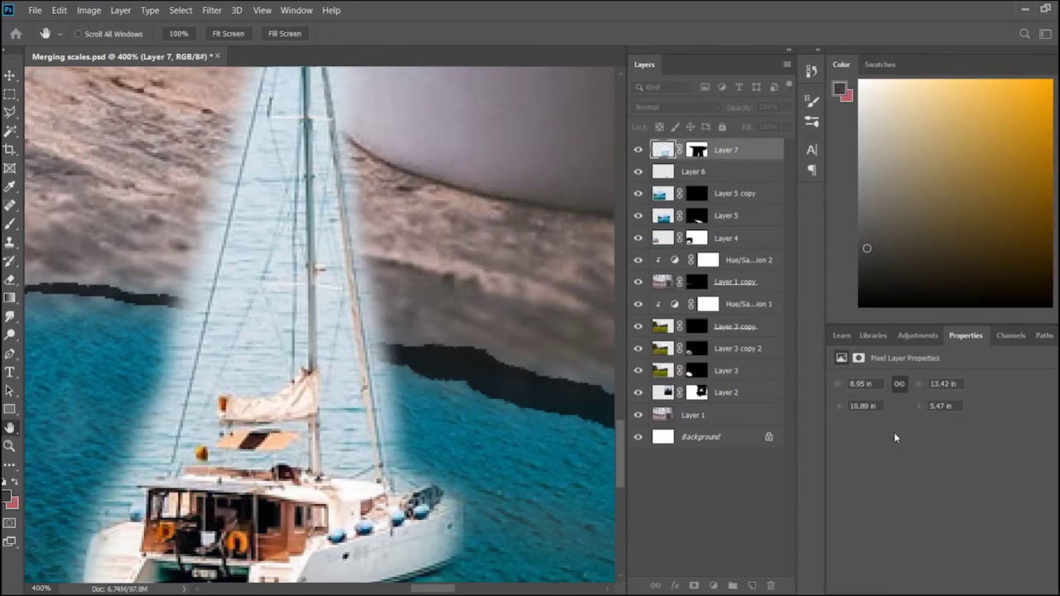
key("b")
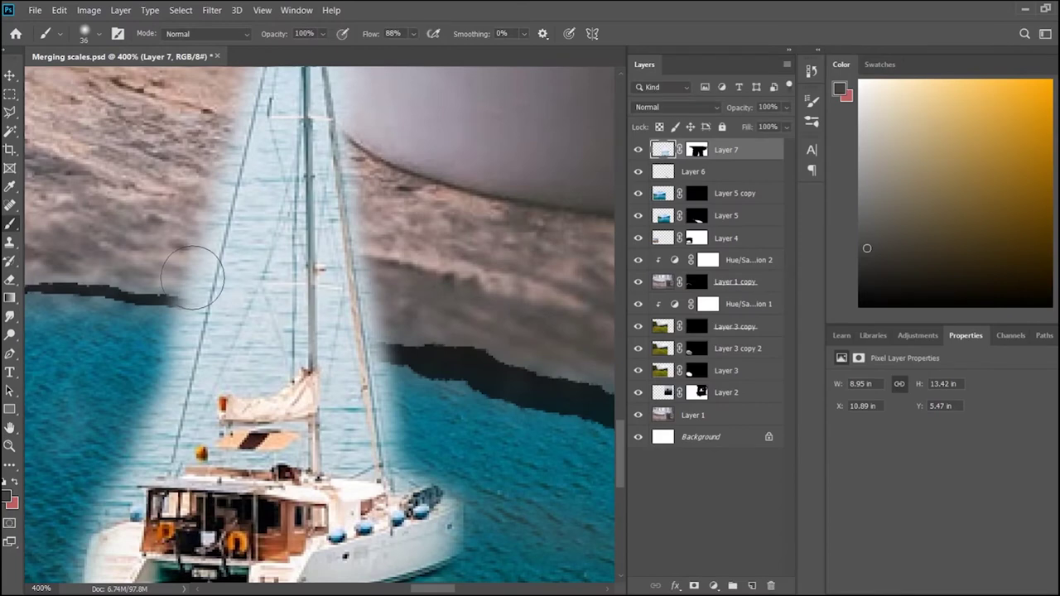
scroll(265, 208, "up", 2)
scroll(106, 433, "down", 2)
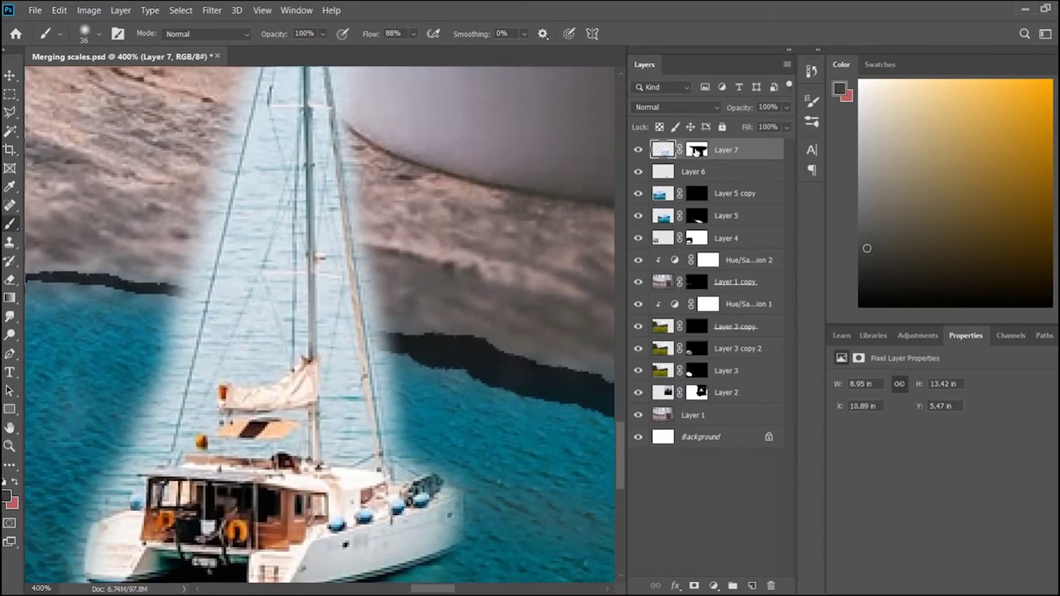
left_click(696, 151)
scroll(236, 248, "up", 3)
scroll(236, 162, "up", 2)
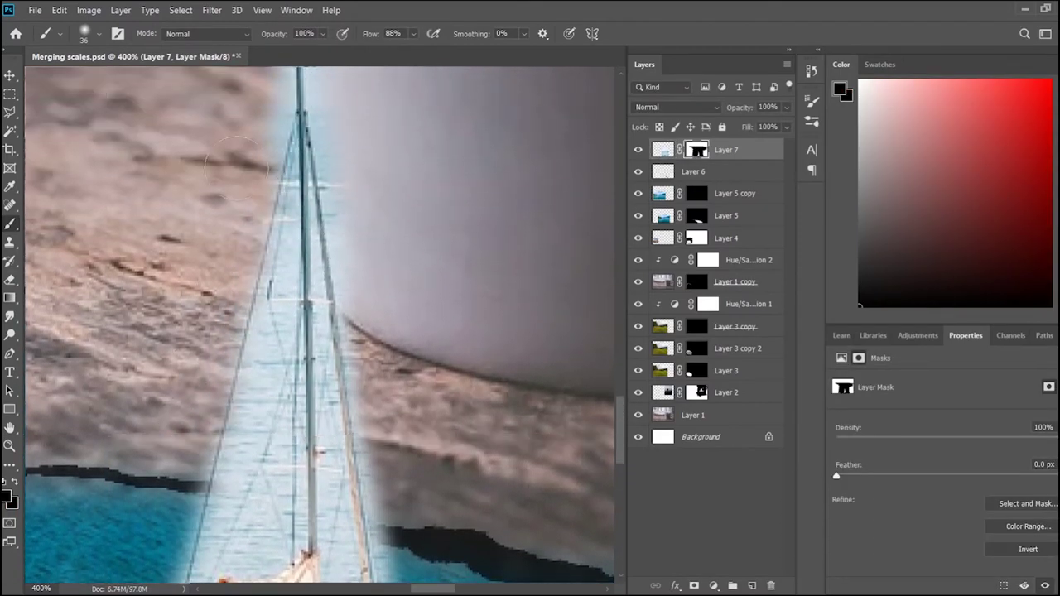
scroll(362, 263, "down", 4)
scroll(372, 265, "down", 1)
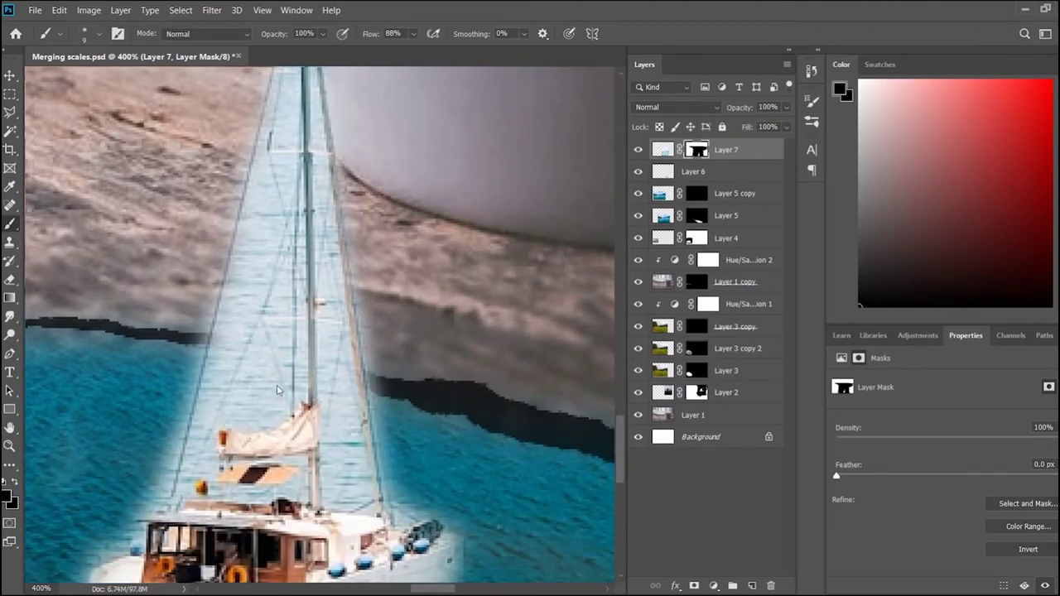
key("ctrl+minus")
key("ctrl+minus")
- At 29% brush opacity, fade the pale glow around the mast and sail base
key("2")
key("9")
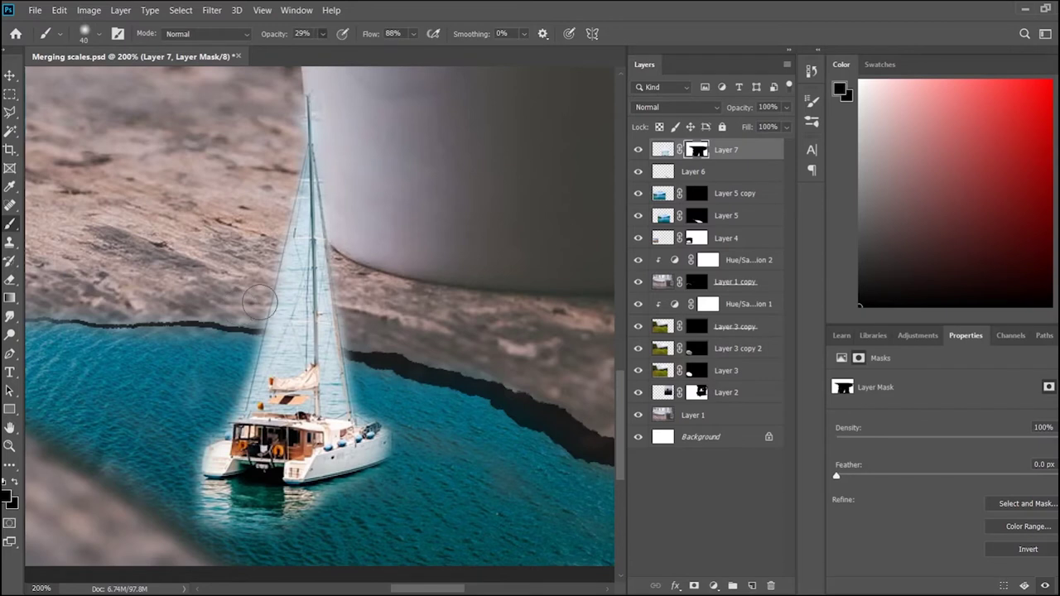
mouse_move(336, 197)
left_mouse_down()
mouse_move(327, 318)
mouse_move(302, 290)
mouse_move(298, 186)
mouse_move(325, 149)
left_mouse_up()
mouse_move(281, 348)
left_mouse_down()
mouse_move(307, 398)
mouse_move(273, 381)
mouse_move(278, 325)
left_mouse_up()
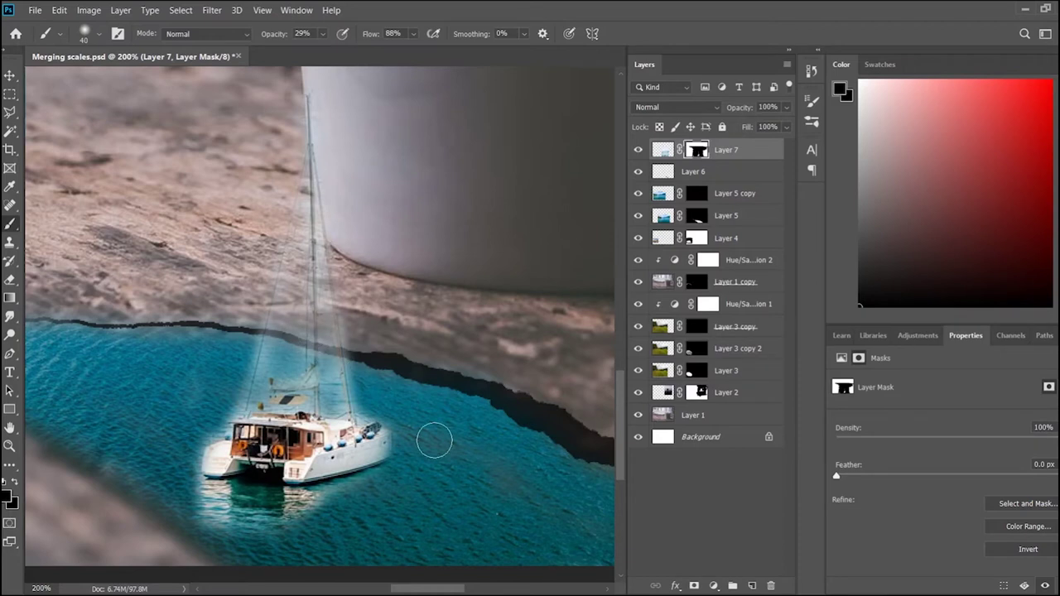
left_click_drag(257, 368, 311, 346)
- At full opacity, paint away the glow beside the mast and restore the area around the sail
key("0")
mouse_move(311, 95)
left_mouse_down()
mouse_move(306, 306)
mouse_move(248, 389)
left_mouse_up()
left_click_drag(344, 353, 343, 403)
key("x")
mouse_move(282, 386)
left_mouse_down()
mouse_move(298, 381)
mouse_move(315, 410)
left_mouse_up()
- Add a Hue/Saturation adjustment clipped to Layer 7 with Hue +13 and Lightness −21
left_click(917, 335)
left_click(857, 389)
mouse_move(952, 435)
left_mouse_down()
mouse_move(977, 436)
mouse_move(952, 436)
left_mouse_up()
left_click_drag(952, 492, 937, 492)
left_click_drag(952, 436, 968, 439)
key("ctrl+minus")
key("ctrl+minus")
key("ctrl+minus")
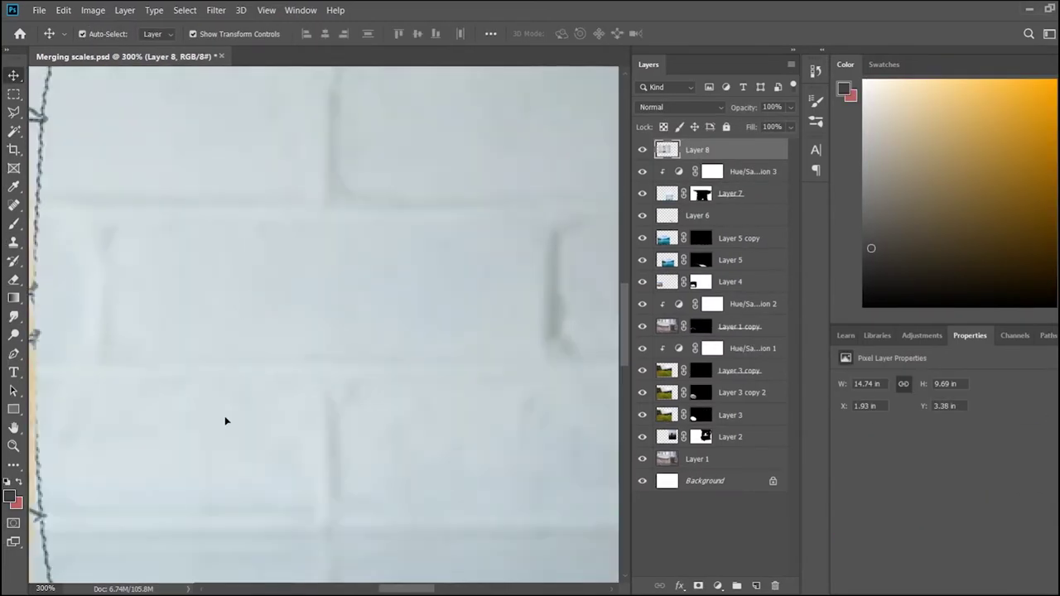
- Trace the hourglass's top and right side with the Magnetic Lasso
scroll(427, 404, "up", 5)
key("l")
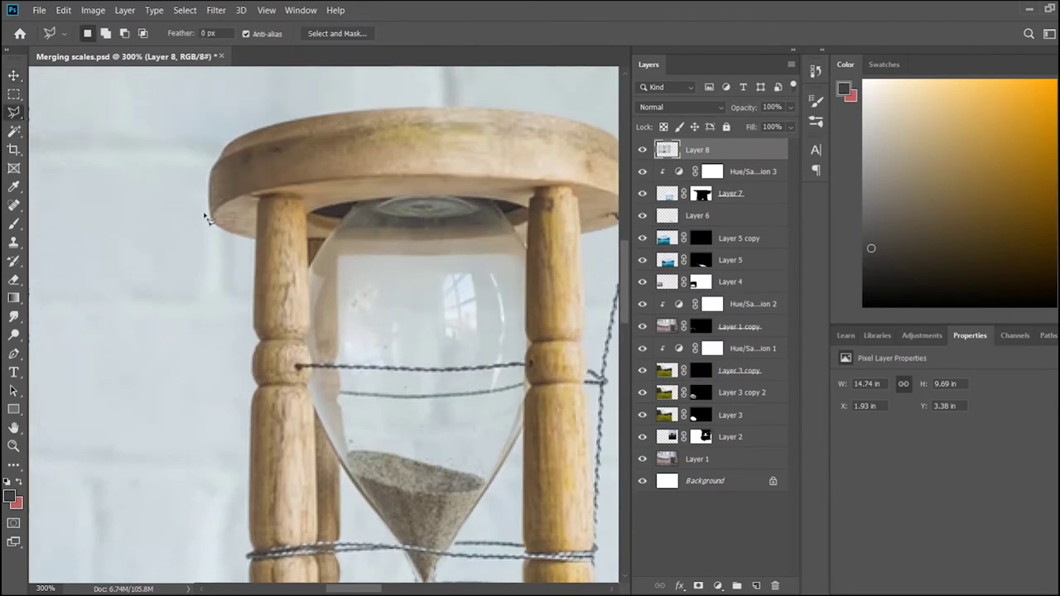
scroll(207, 218, "up", 2)
scroll(207, 217, "up", 5)
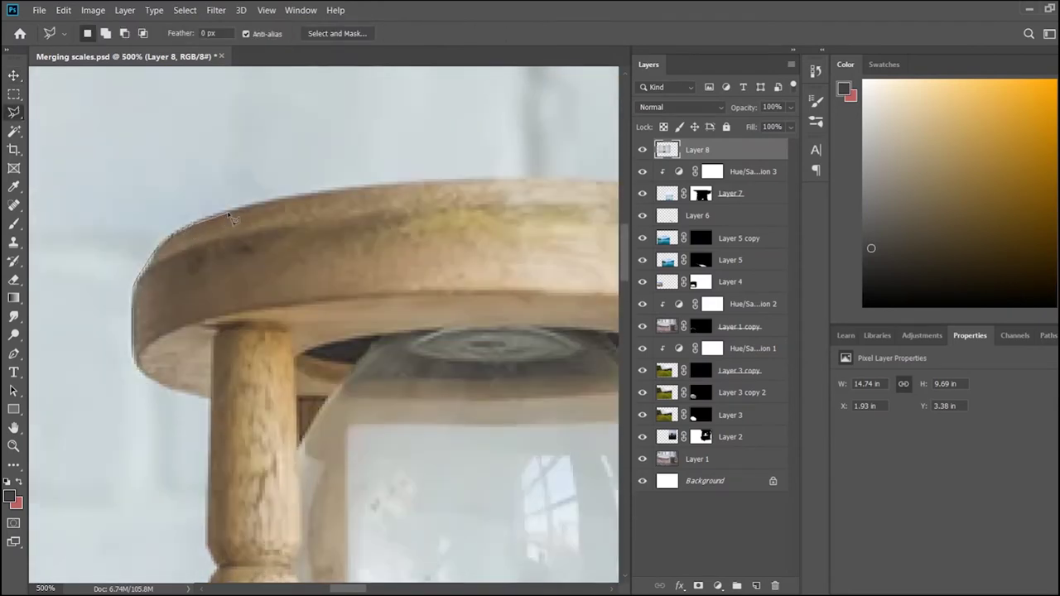
left_click(447, 179)
left_click_drag(520, 182, 338, 182)
left_click(497, 203)
left_click(550, 222)
left_click(591, 285)
left_click(593, 331)
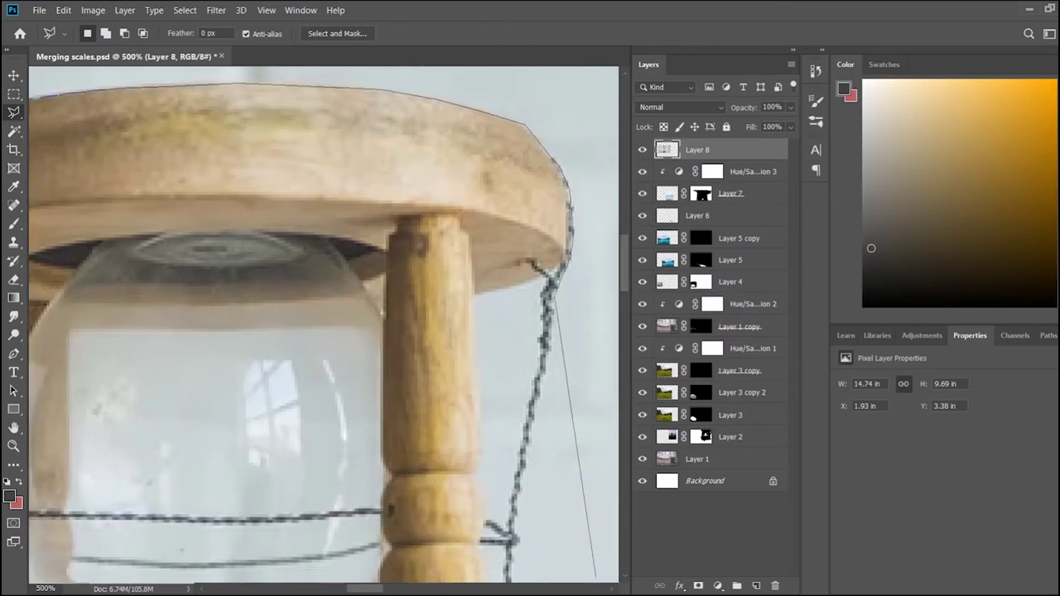
left_click_drag(580, 418, 487, 314)
- Complete the outline around the hourglass base, close it, and turn it into Layer 8's mask
scroll(448, 417, "down", 2)
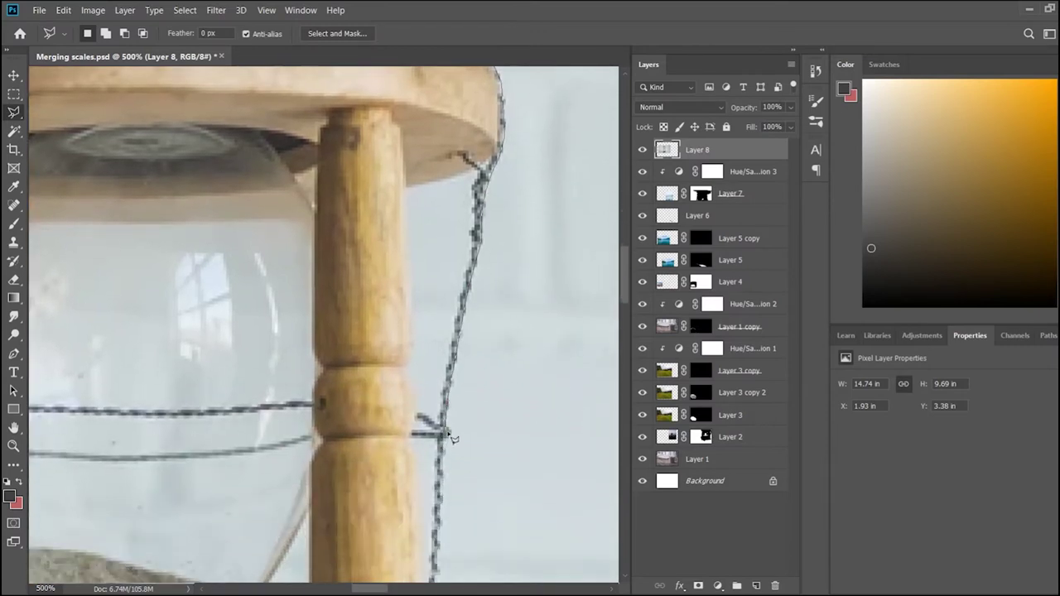
scroll(437, 414, "down", 5)
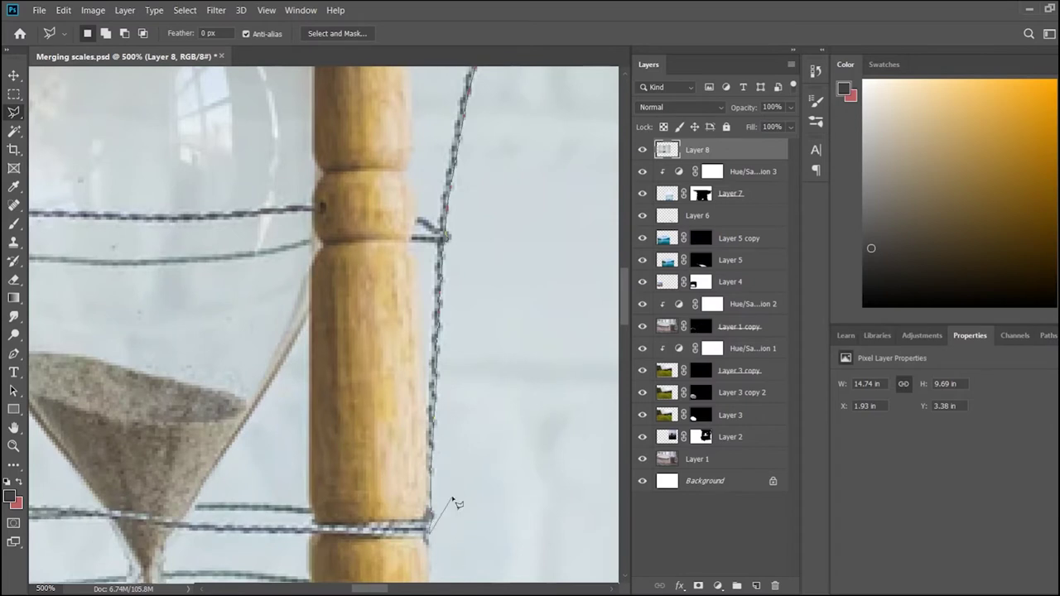
scroll(432, 543, "down", 5)
scroll(435, 478, "down", 2)
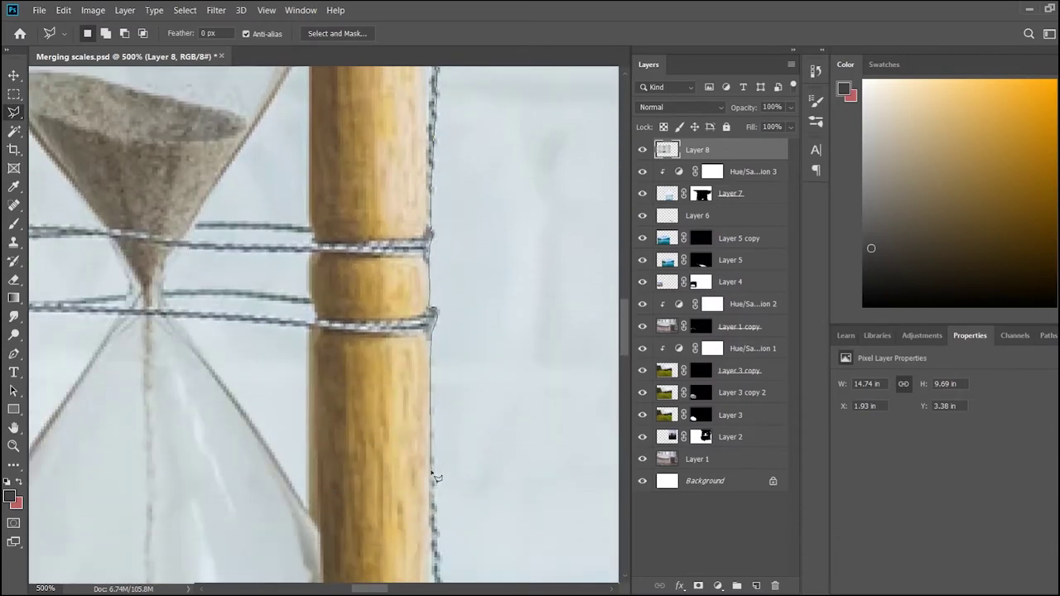
scroll(437, 478, "down", 2)
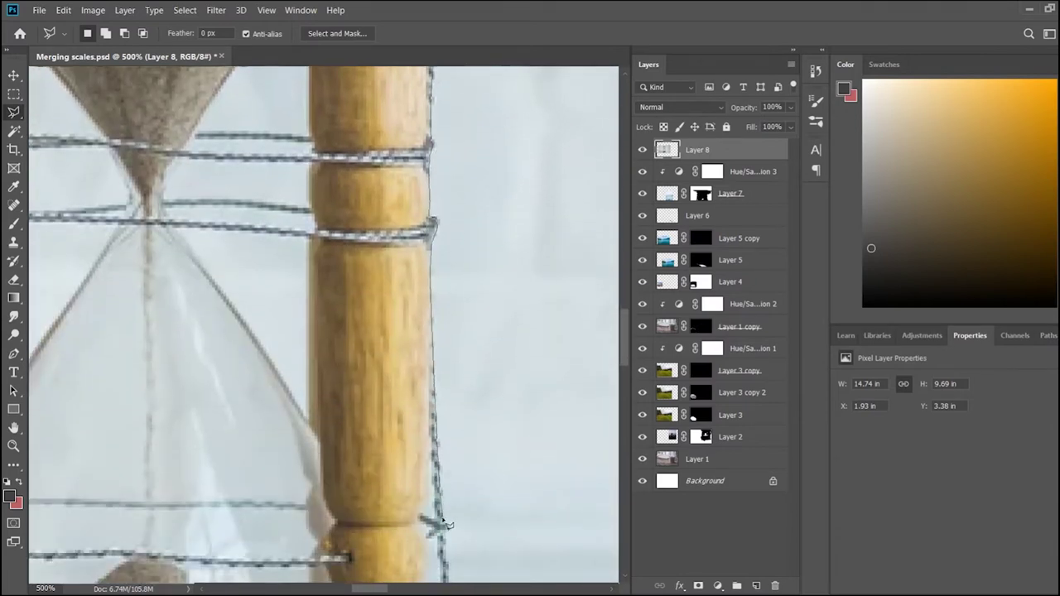
scroll(458, 530, "down", 2)
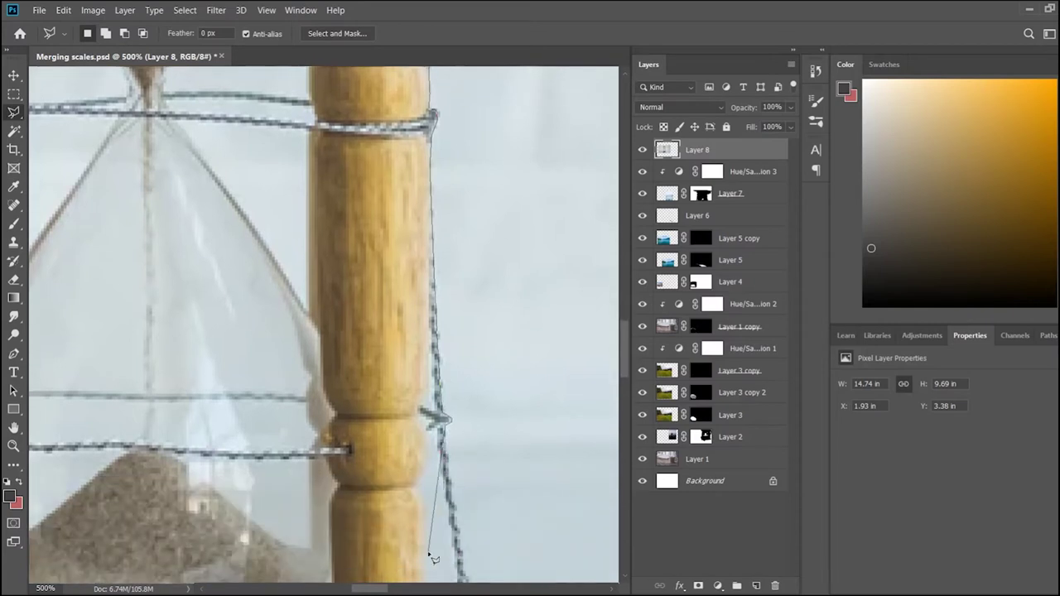
scroll(466, 329, "down", 5)
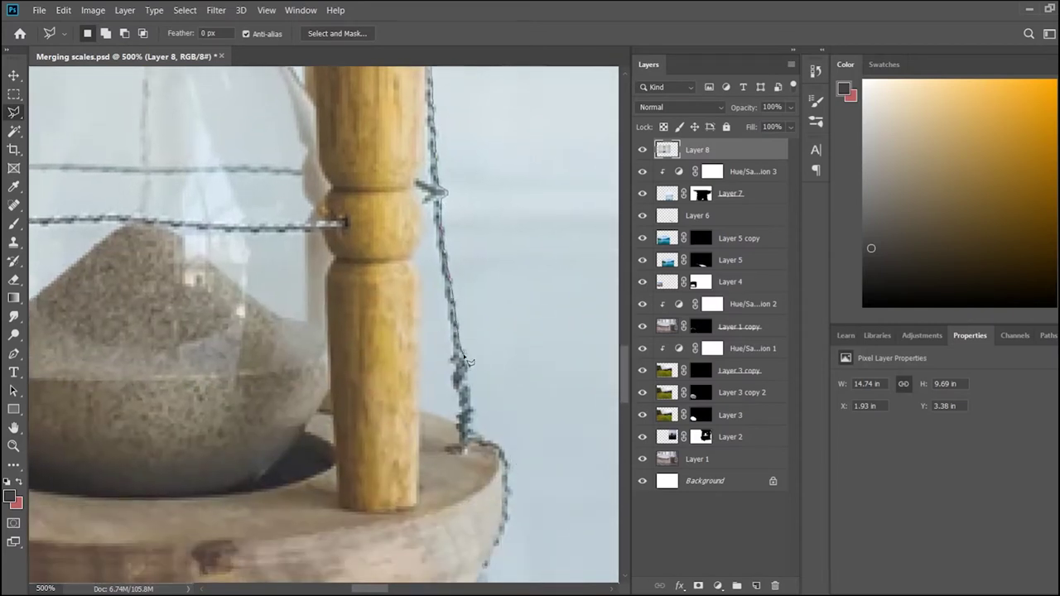
scroll(489, 448, "down", 2)
scroll(382, 402, "up", 2)
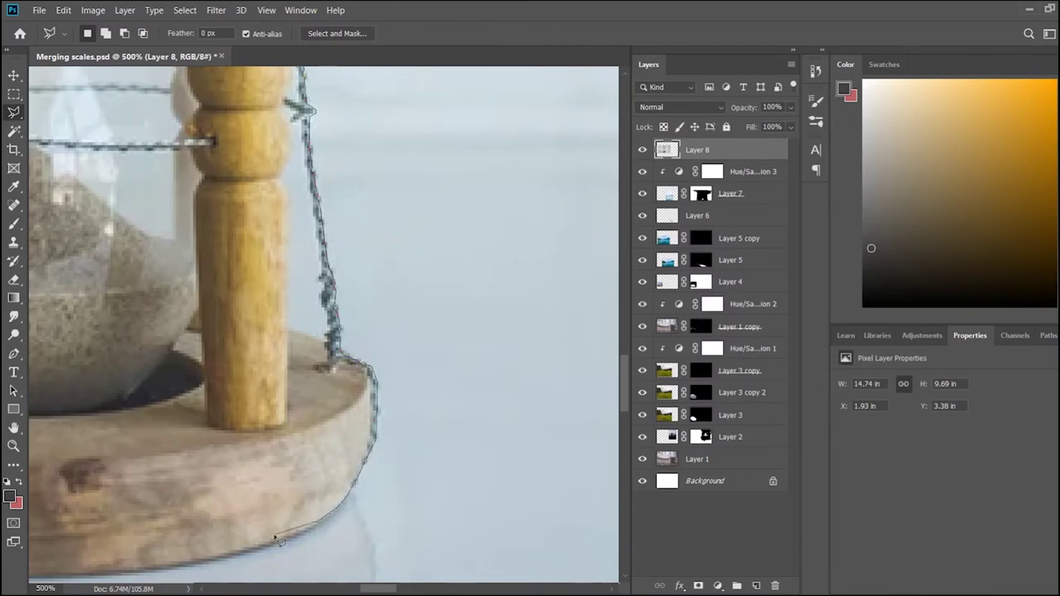
left_click_drag(328, 522, 414, 498)
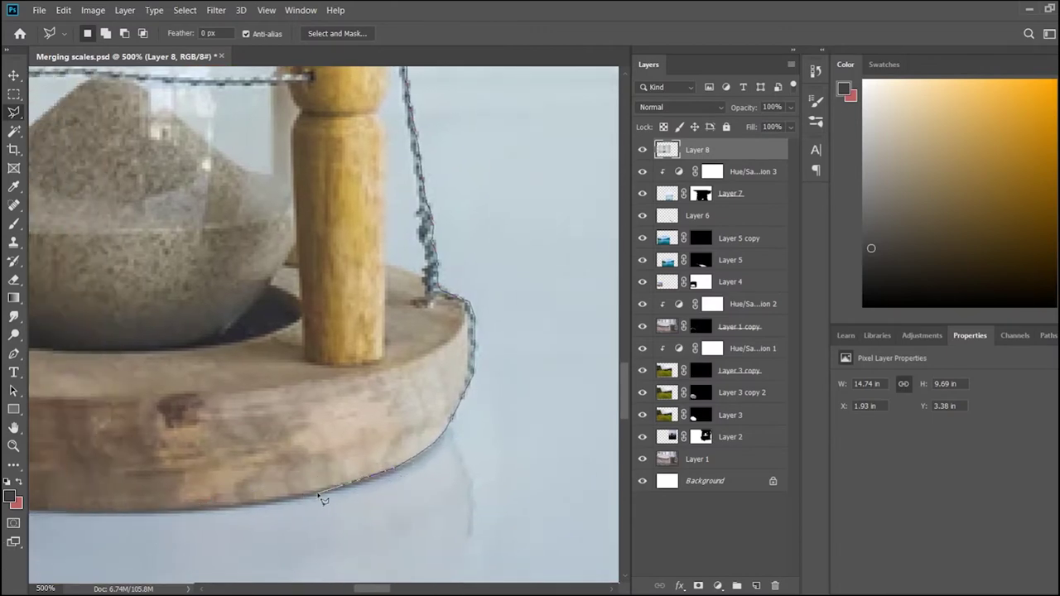
scroll(381, 521, "left", 3)
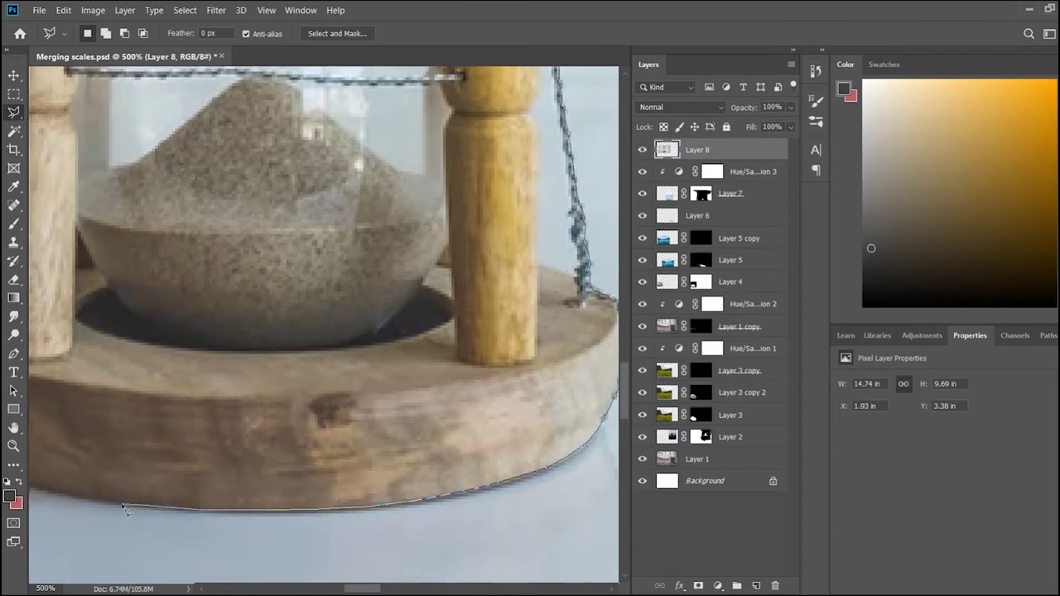
scroll(124, 509, "left", 3)
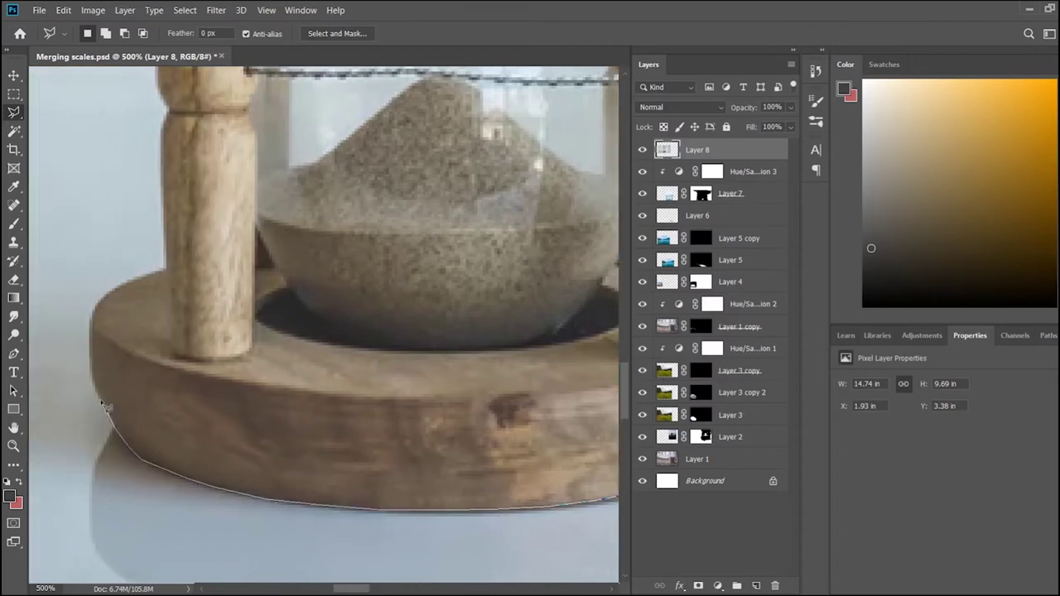
scroll(165, 273, "up", 2)
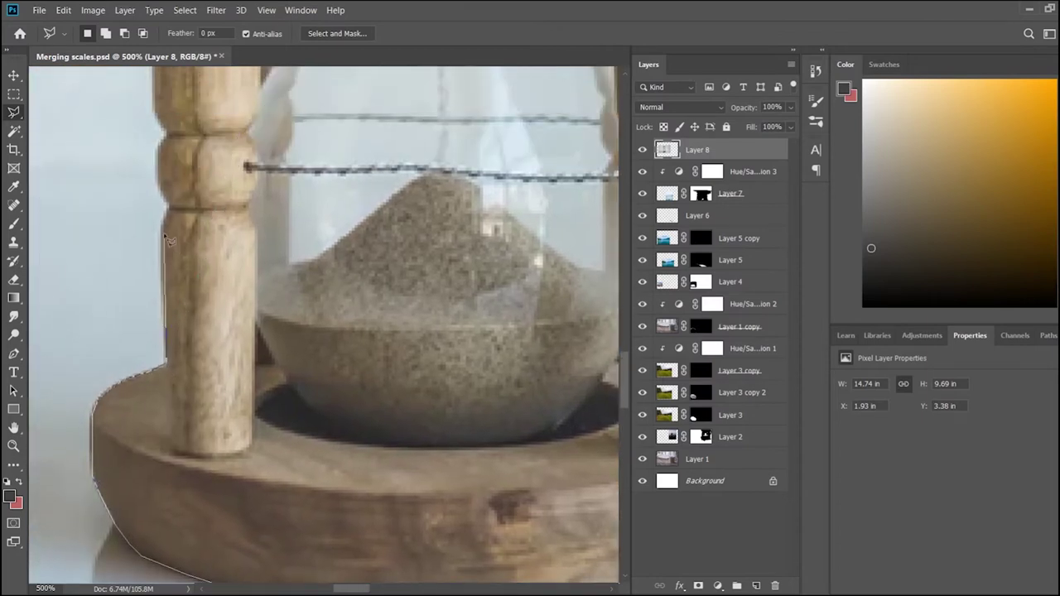
scroll(139, 120, "up", 4)
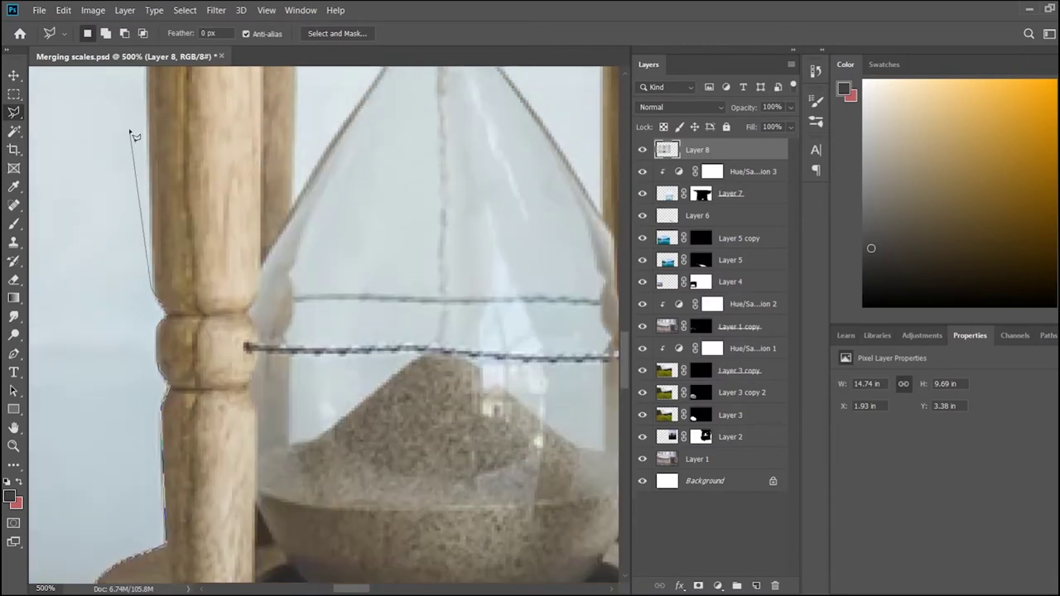
scroll(134, 137, "up", 1)
scroll(154, 201, "up", 2)
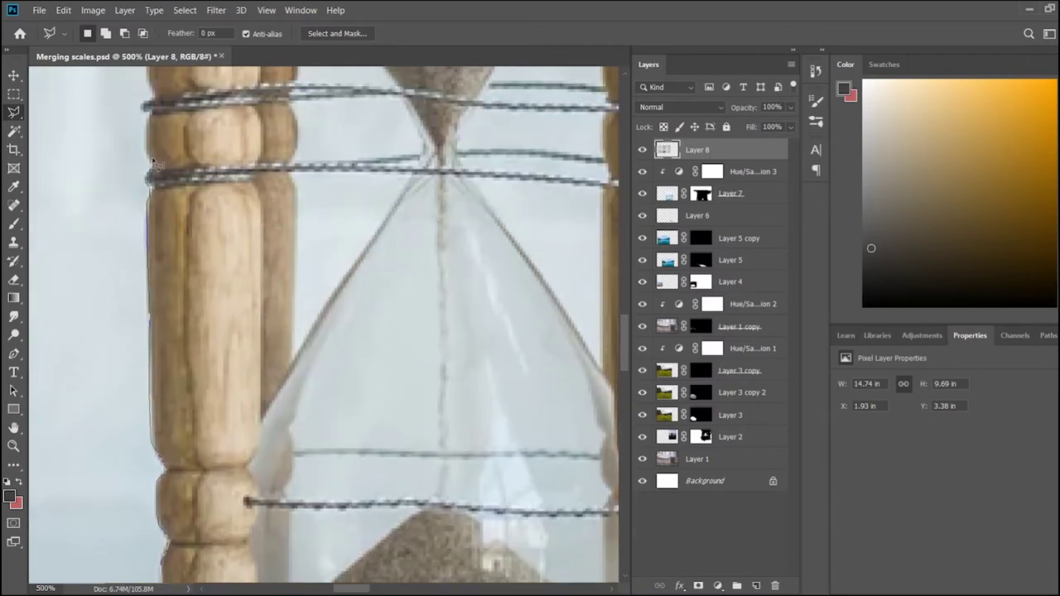
scroll(151, 89, "up", 4)
scroll(154, 99, "up", 3)
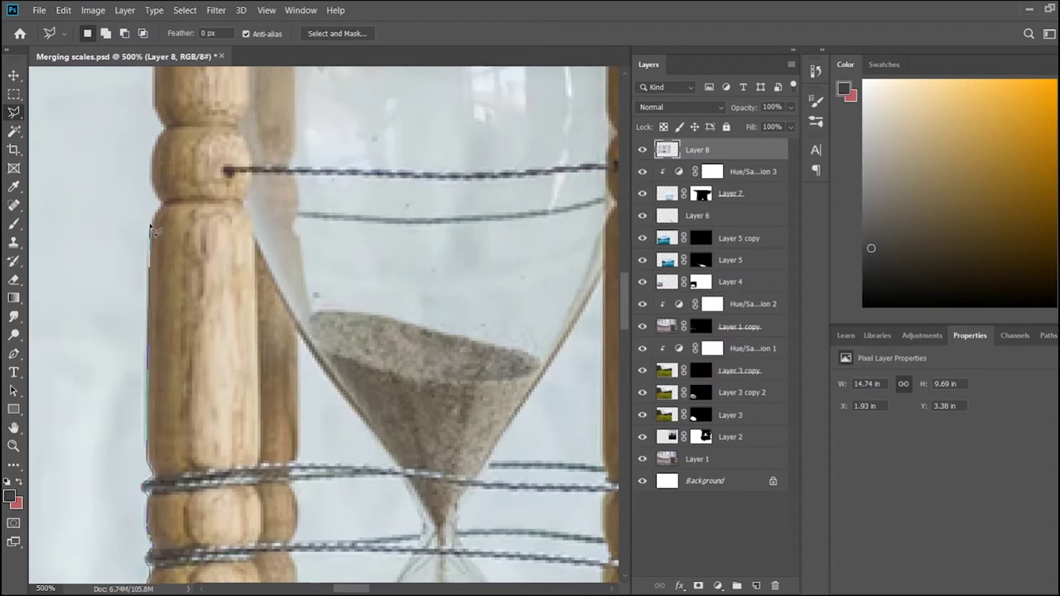
scroll(162, 114, "up", 5)
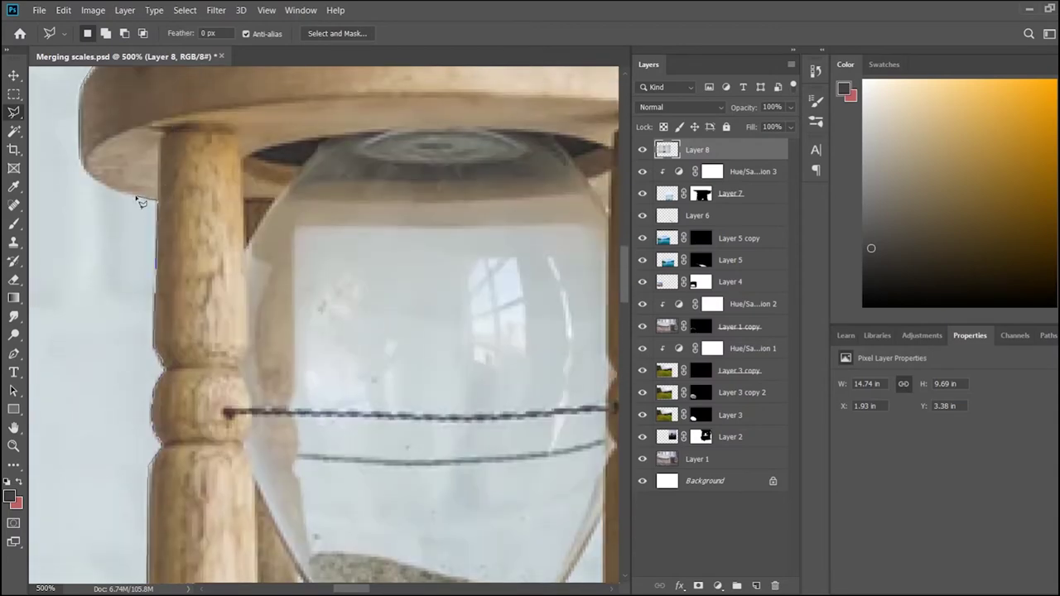
double_click(86, 165)
left_click(698, 585)
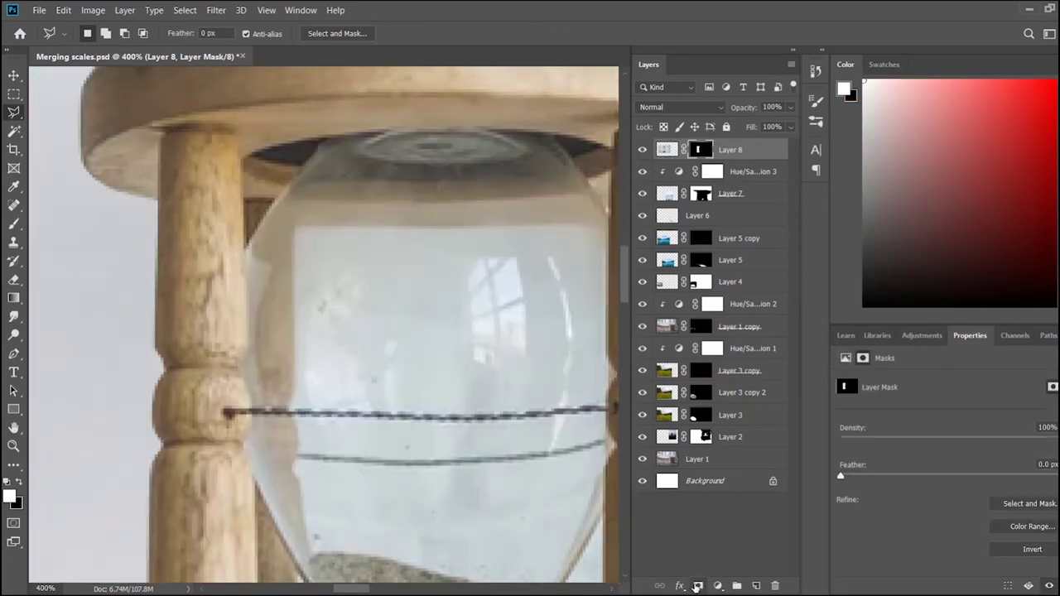
- Mask out the leftover backdrop gap beside the hourglass post on Layer 8
key("ctrl+minus")
key("ctrl+minus")
key("ctrl+minus")
key("ctrl+0")
key("ctrl+plus")
key("ctrl+plus")
key("ctrl+plus")
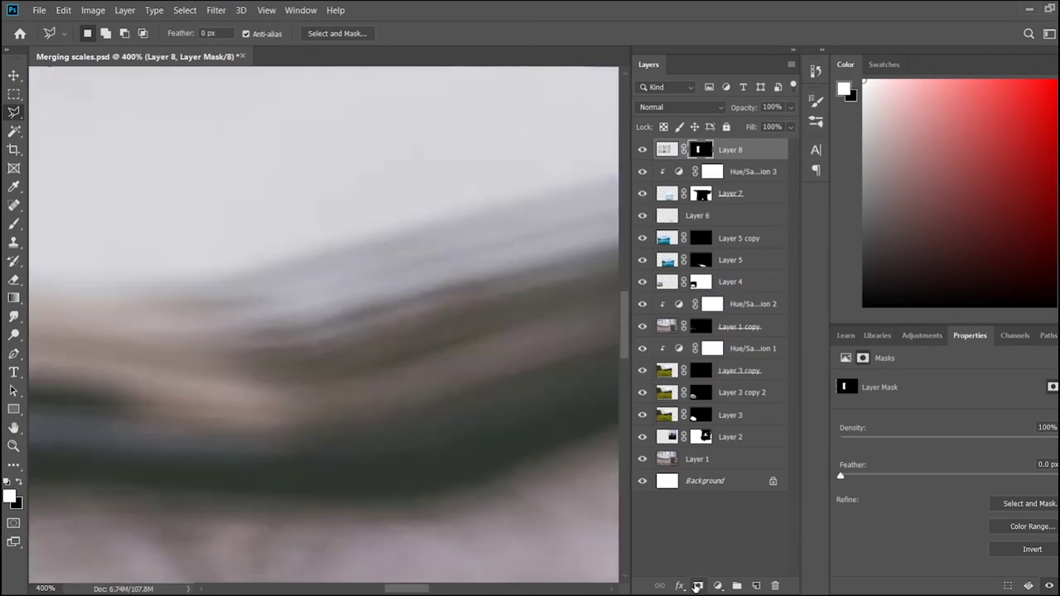
scroll(443, 584, "left", 5)
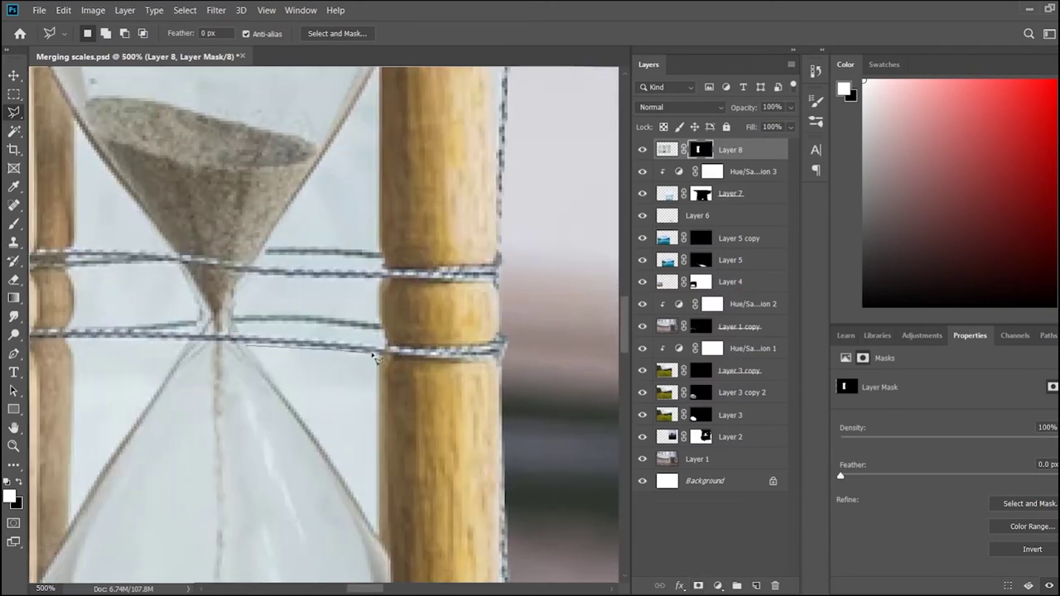
left_click(378, 539)
left_click(269, 371)
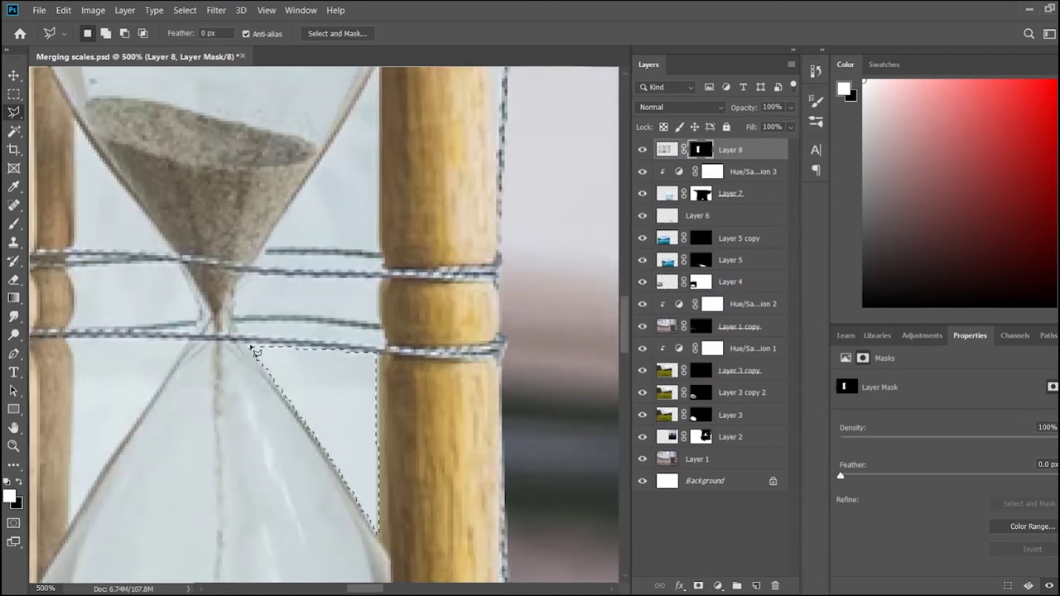
left_click(69, 340)
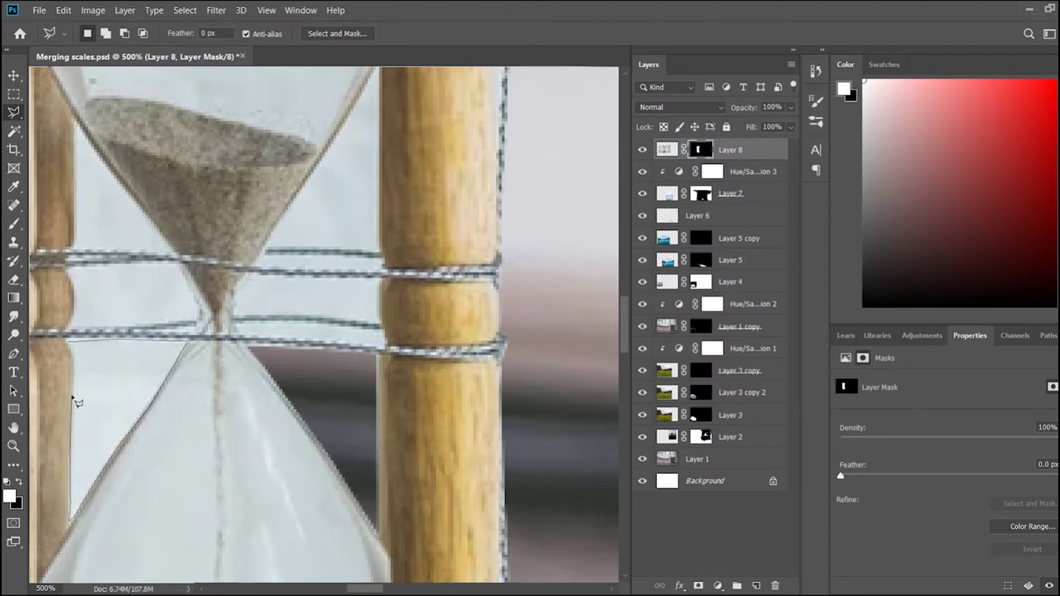
left_click(69, 275)
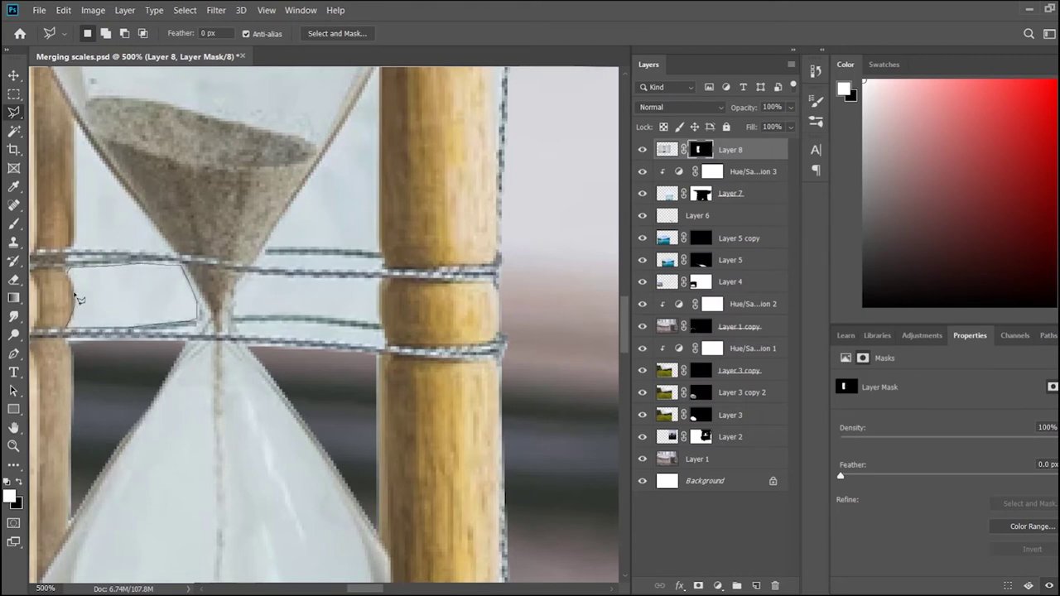
scroll(107, 331, "up", 3)
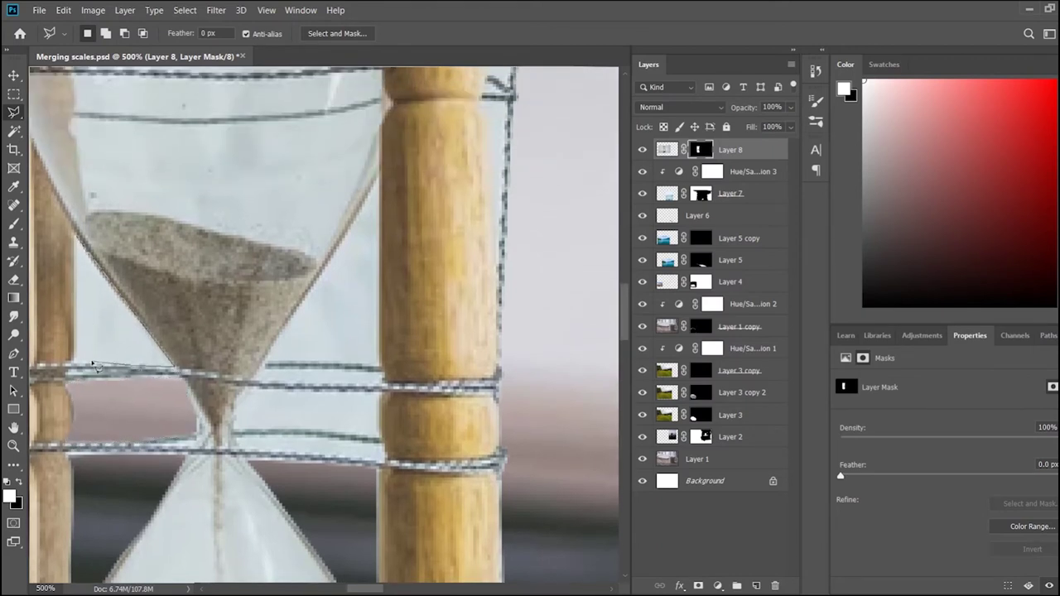
key("ctrl+d")
- Hide the backdrop gaps between the glass, the post and the rope
left_click(386, 184)
left_click(380, 366)
left_click(267, 364)
left_click(322, 266)
left_click(385, 185)
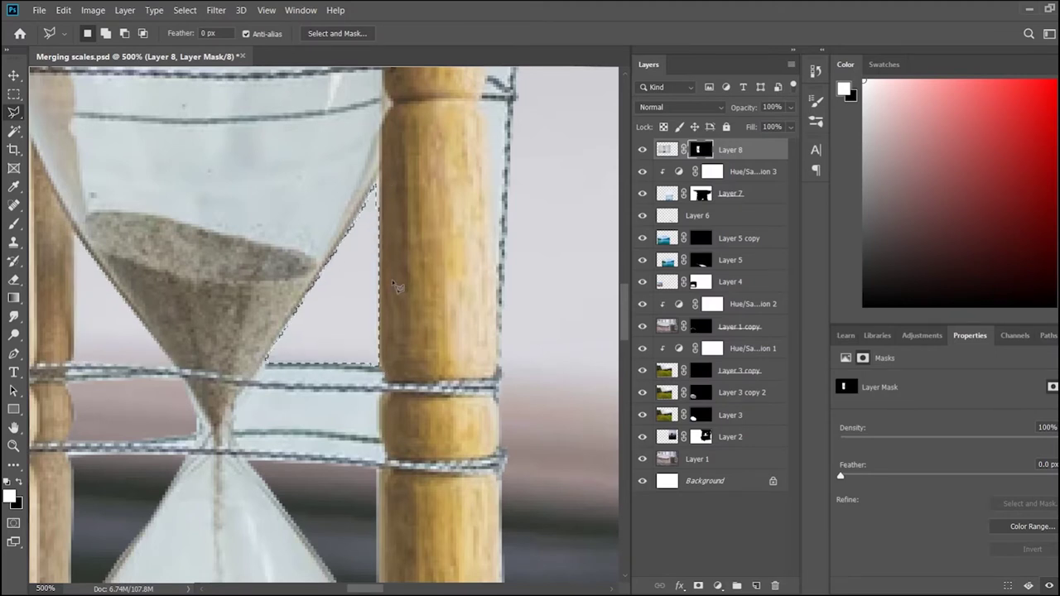
left_click(265, 366)
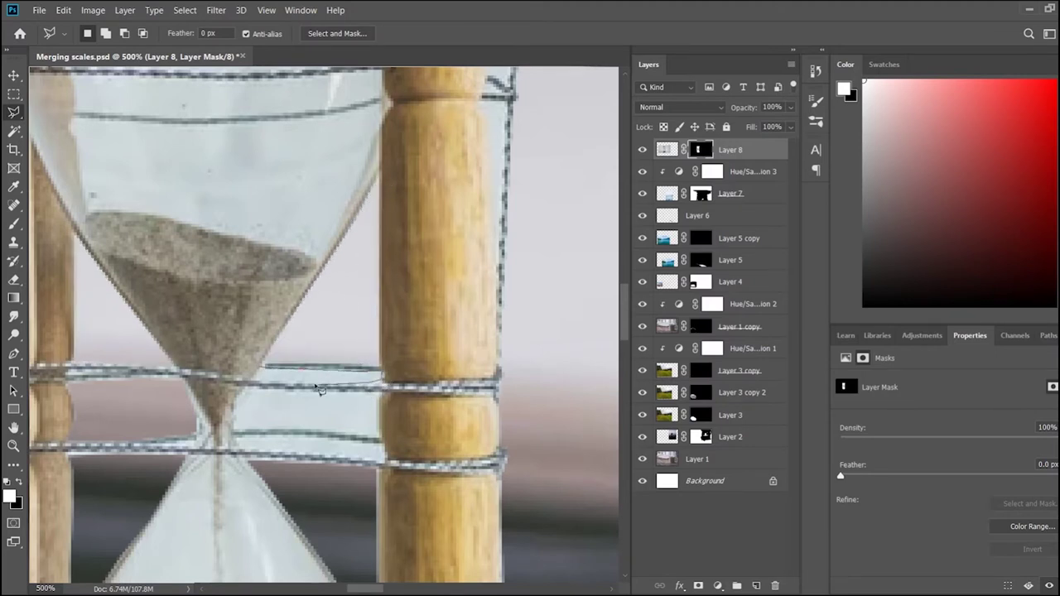
left_click(259, 377)
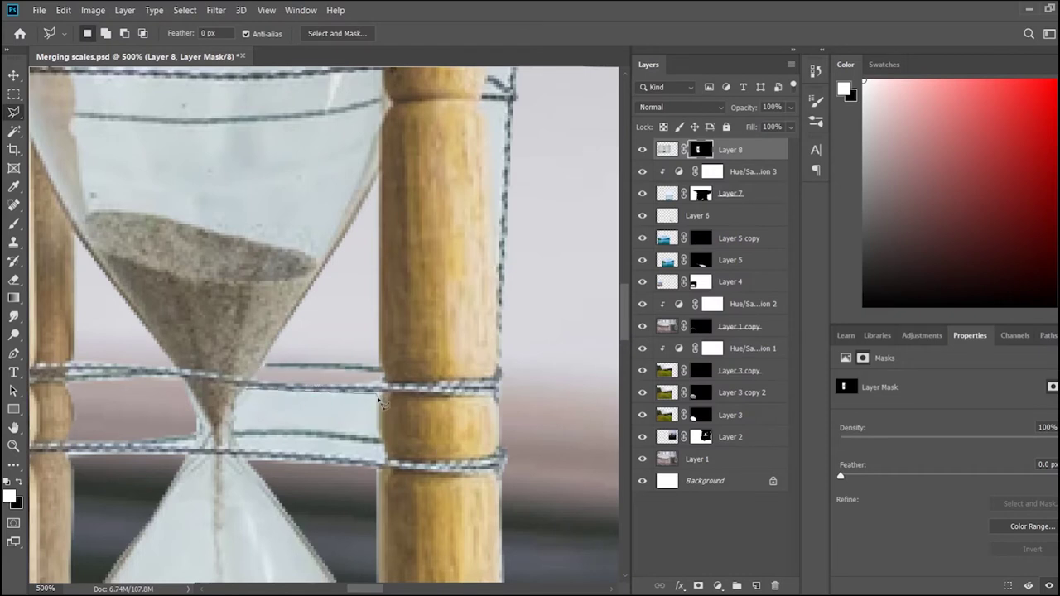
key("Delete")
key("ctrl+d")
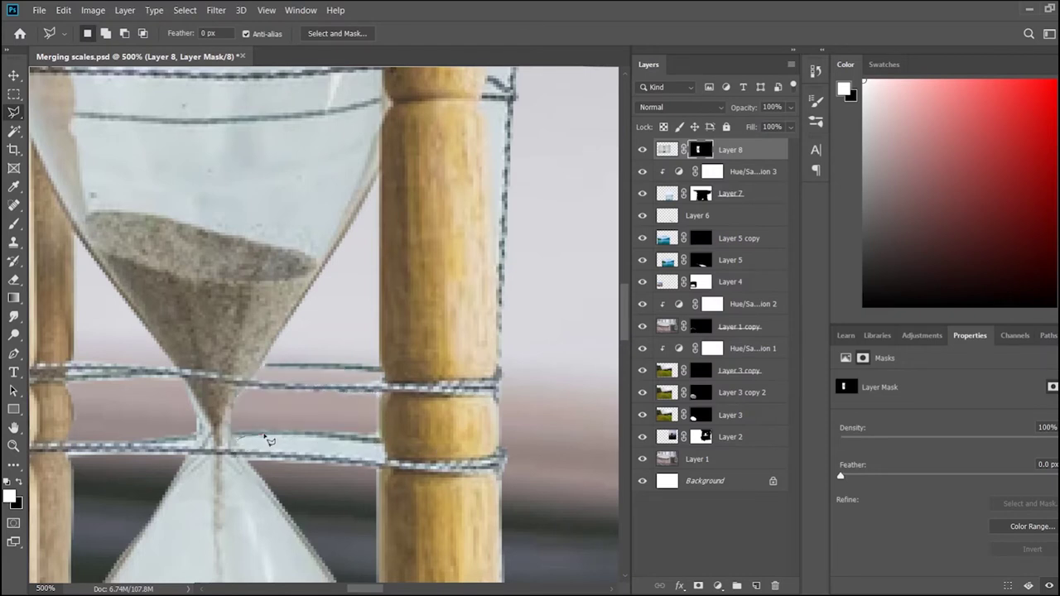
- Hide the glass remnant beside the right post, then fit the whole composition on screen
scroll(240, 451, "up", 3)
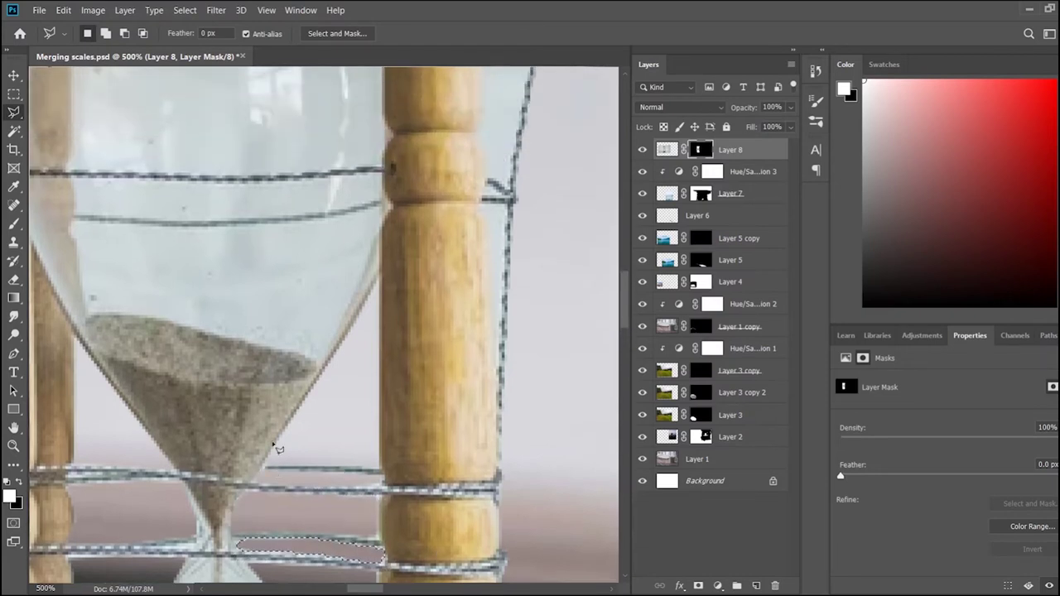
scroll(274, 442, "up", 6)
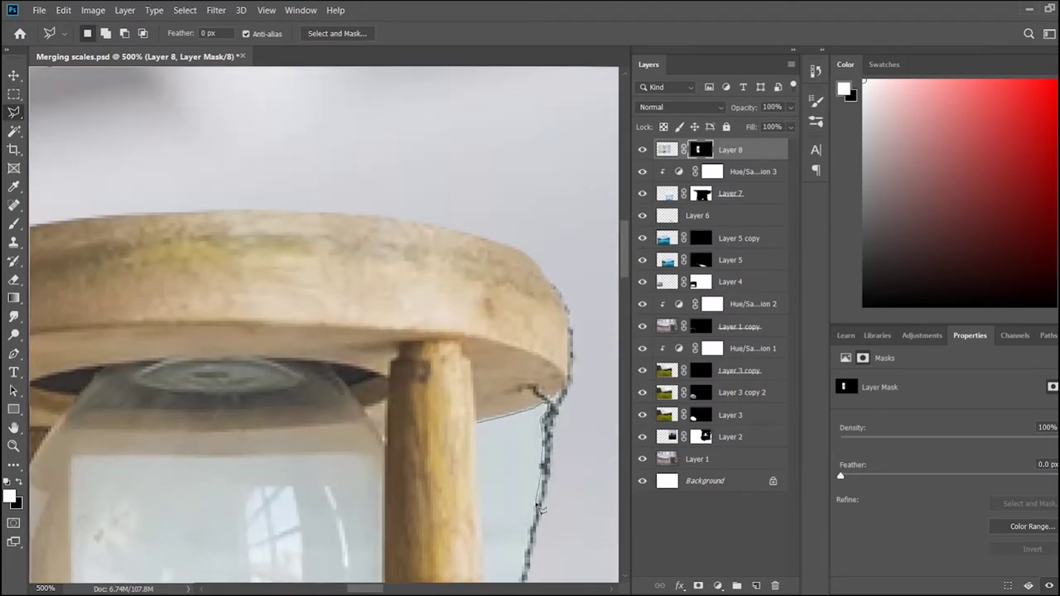
scroll(540, 508, "down", 1)
scroll(522, 448, "down", 4)
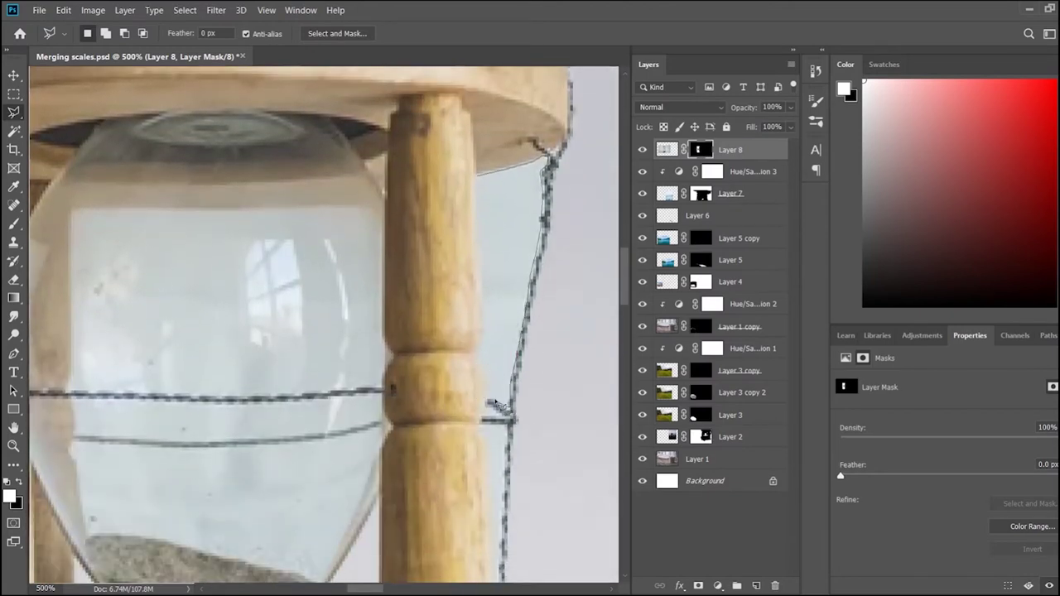
left_click(478, 178)
scroll(495, 331, "down", 2)
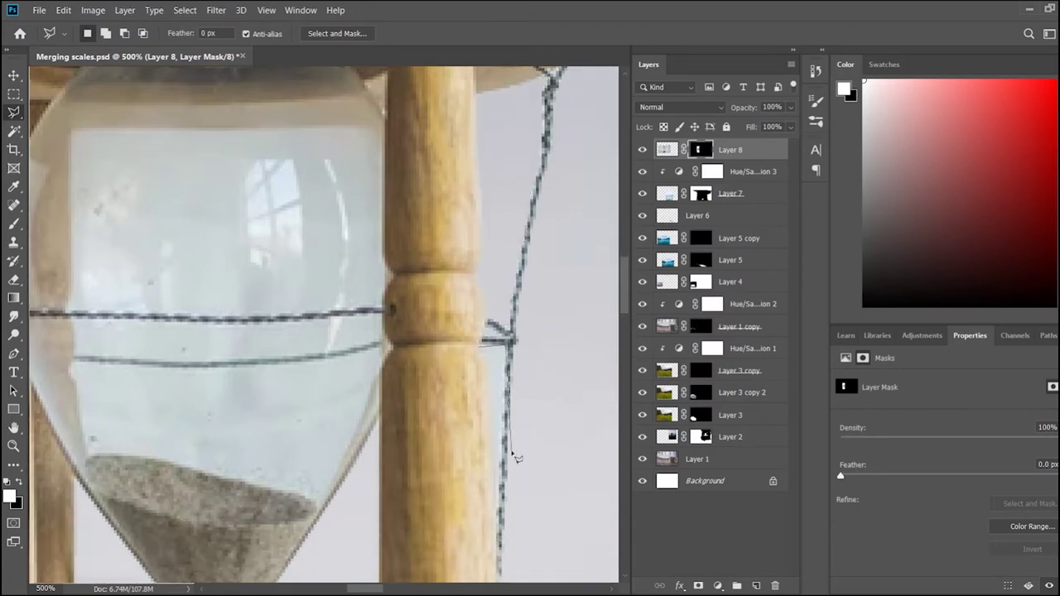
scroll(484, 357, "down", 3)
scroll(530, 431, "up", 3)
scroll(566, 506, "left", 5)
scroll(563, 501, "down", 5)
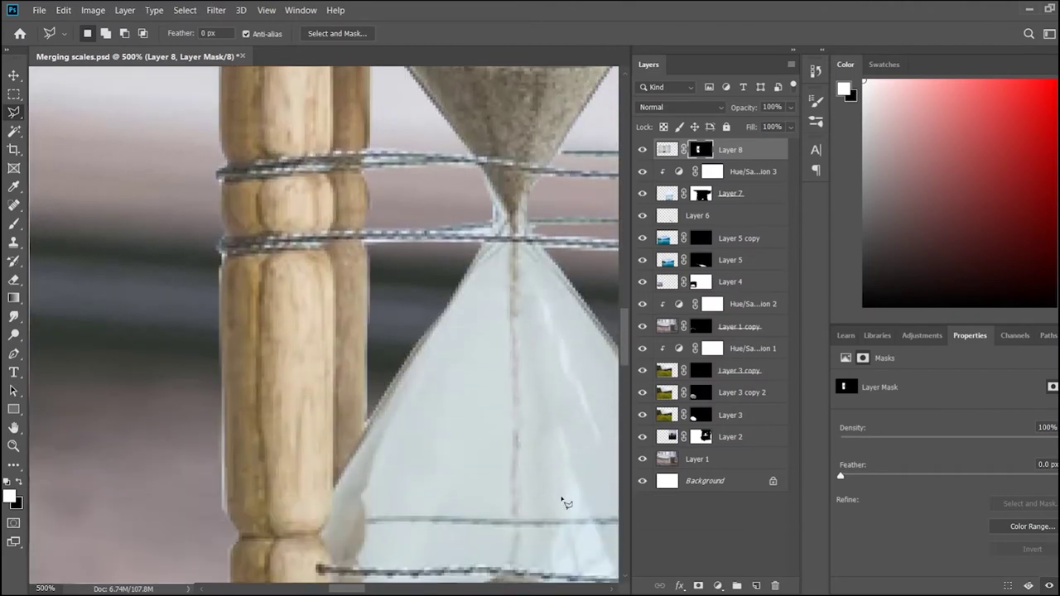
scroll(563, 502, "down", 5)
scroll(463, 414, "down", 5)
scroll(352, 585, "up", 5)
scroll(456, 480, "right", 5)
scroll(380, 238, "up", 3)
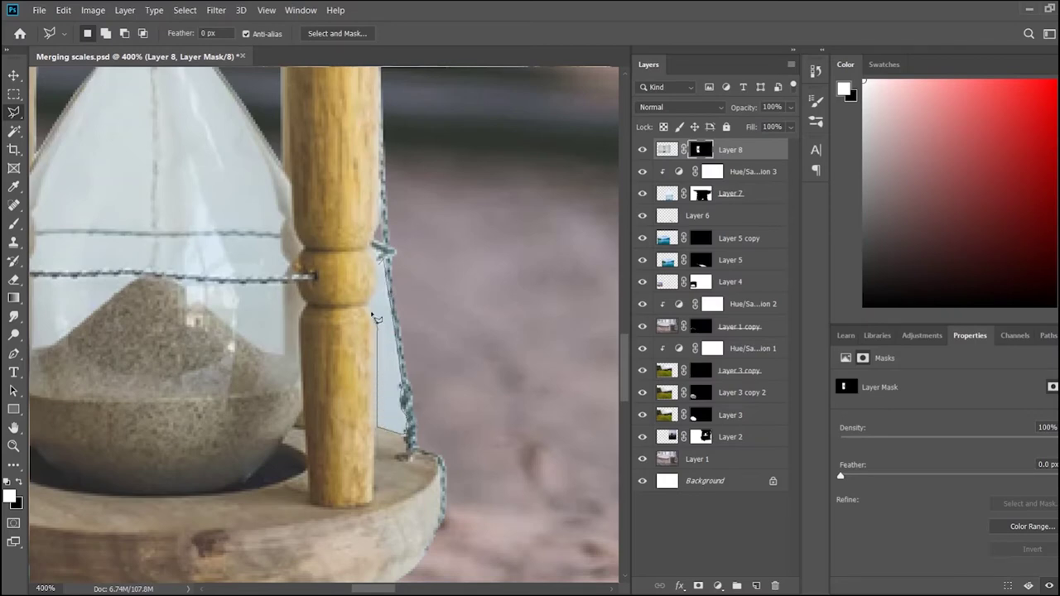
key("Delete")
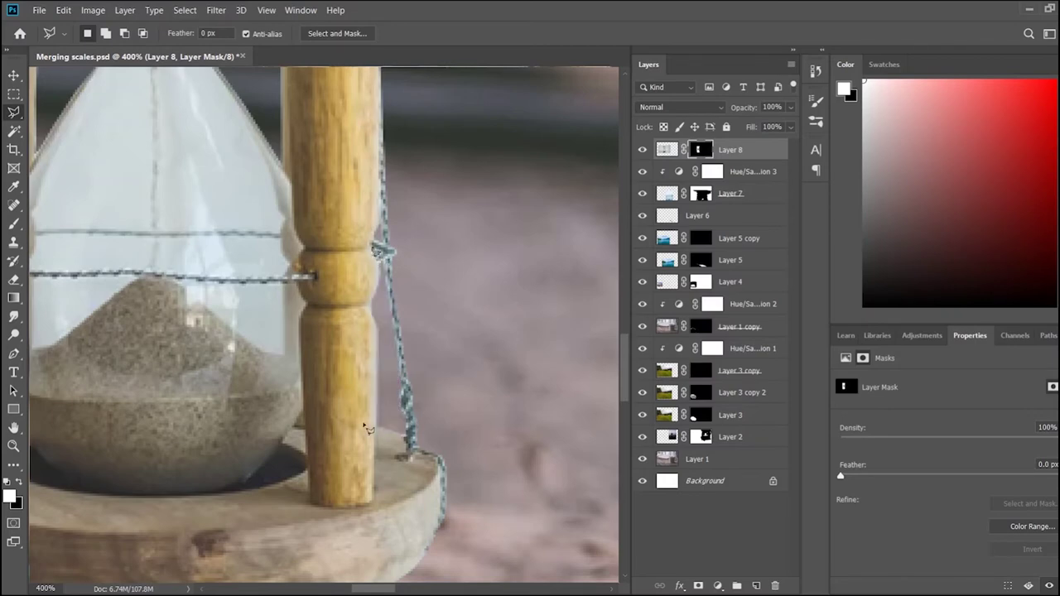
key("ctrl+0")
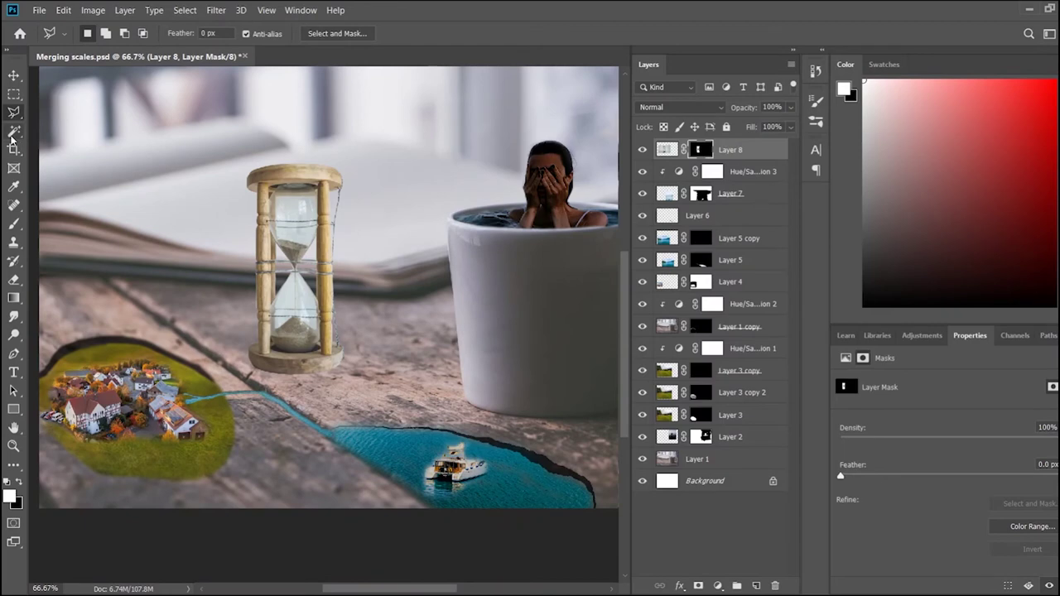
- Shift the hourglass left on the tabletop, undoing the accidental shrink to keep its full size
key("ctrl+minus")
key("ctrl+t")
left_click_drag(467, 584, 636, 452)
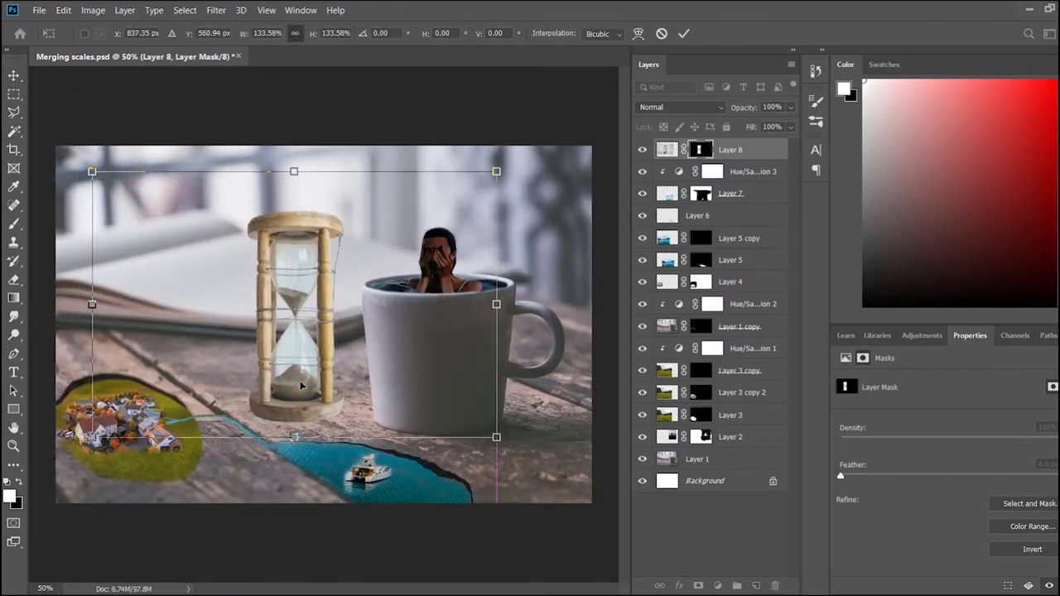
key("Return")
key("ctrl+z")
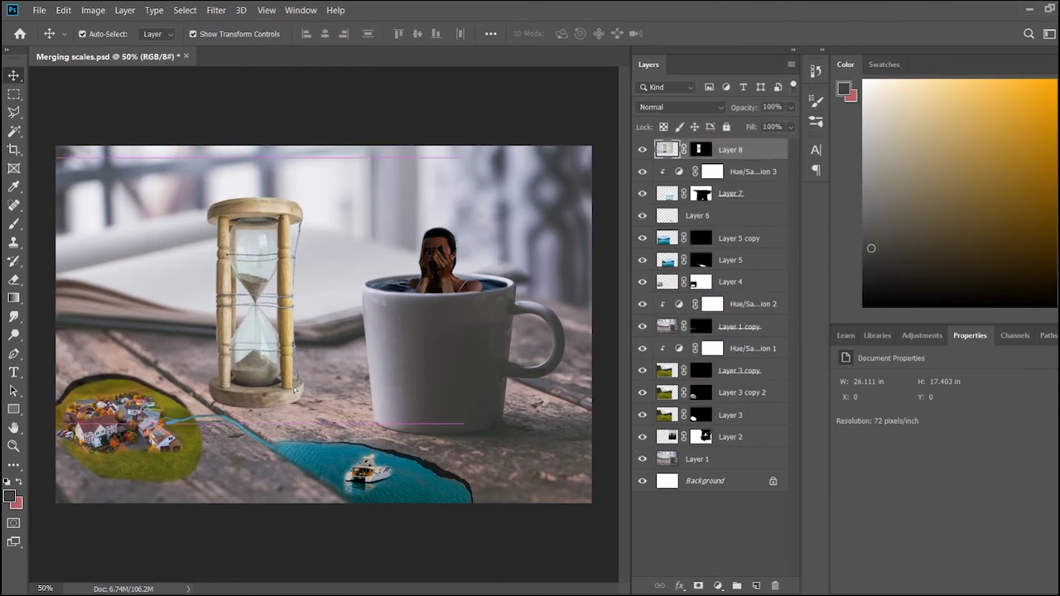
key("ctrl+t")
key("Escape")
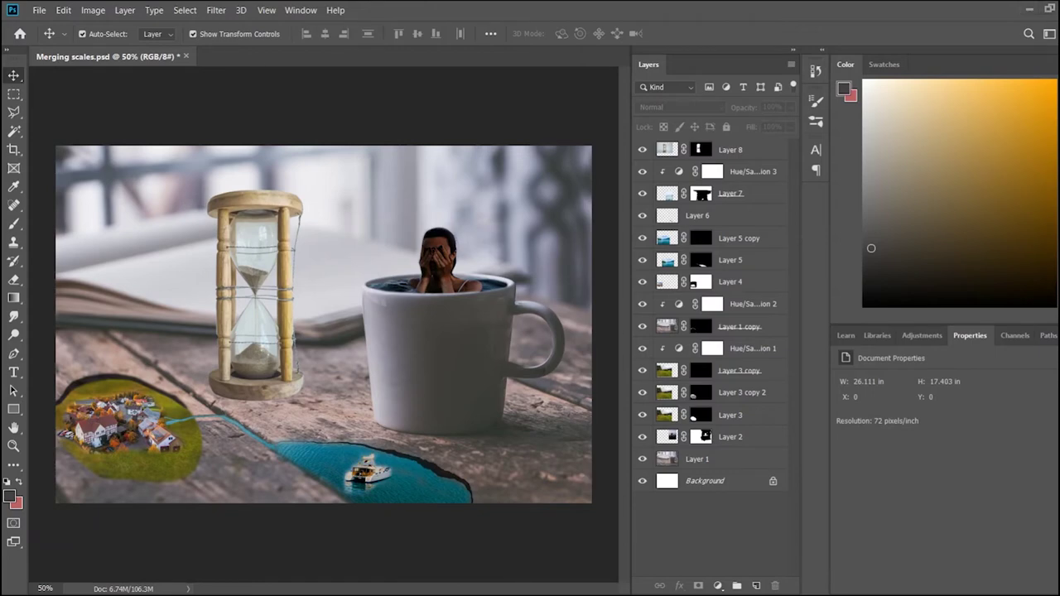
- Paste the moon photo as a new layer and trial colour and elliptical selections on it
key("ctrl+v")
key("w")
left_click(211, 192)
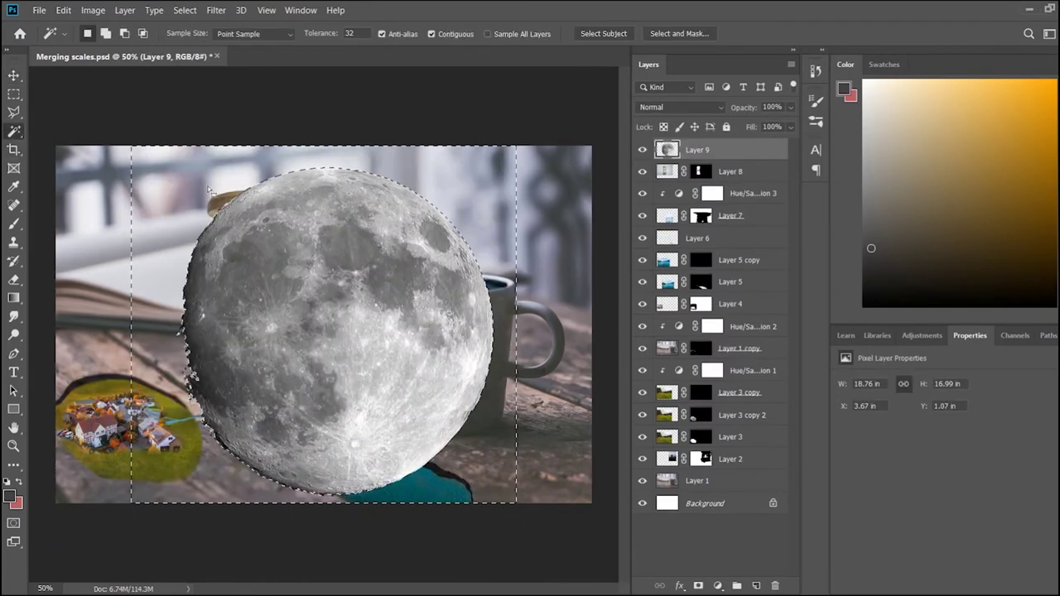
key("ctrl+d")
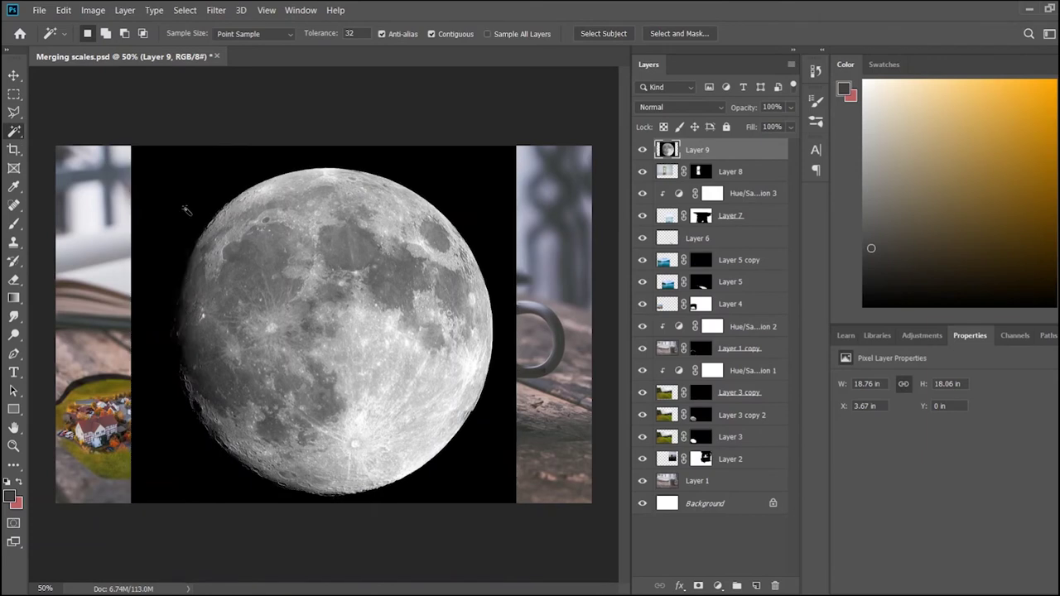
key("m")
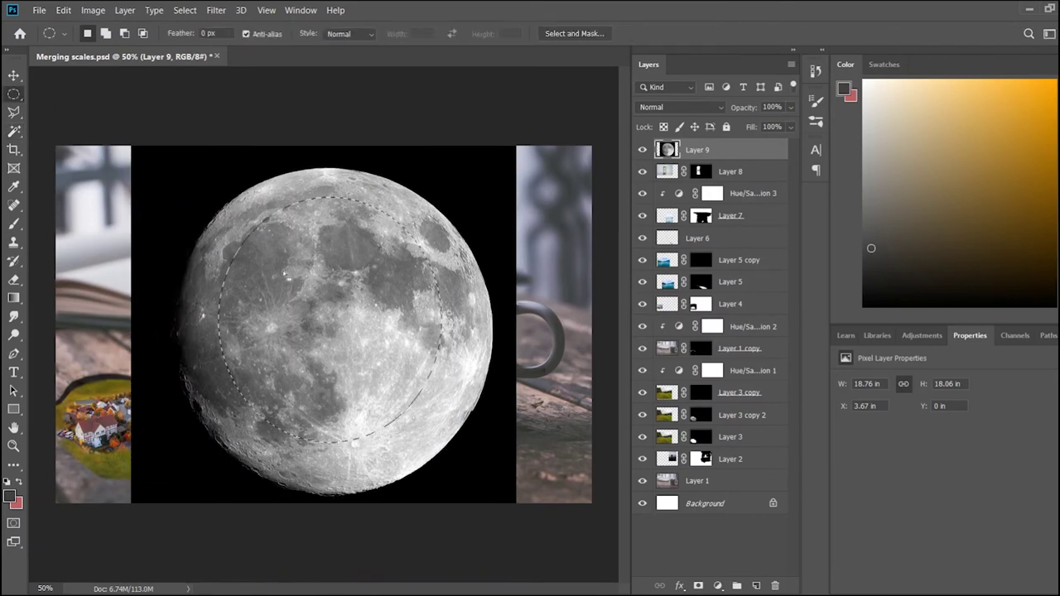
left_click_drag(452, 450, 495, 499)
left_click(170, 229)
- Mask out the moon's black background and brush away the dark fringe on its left edge
left_click(14, 122)
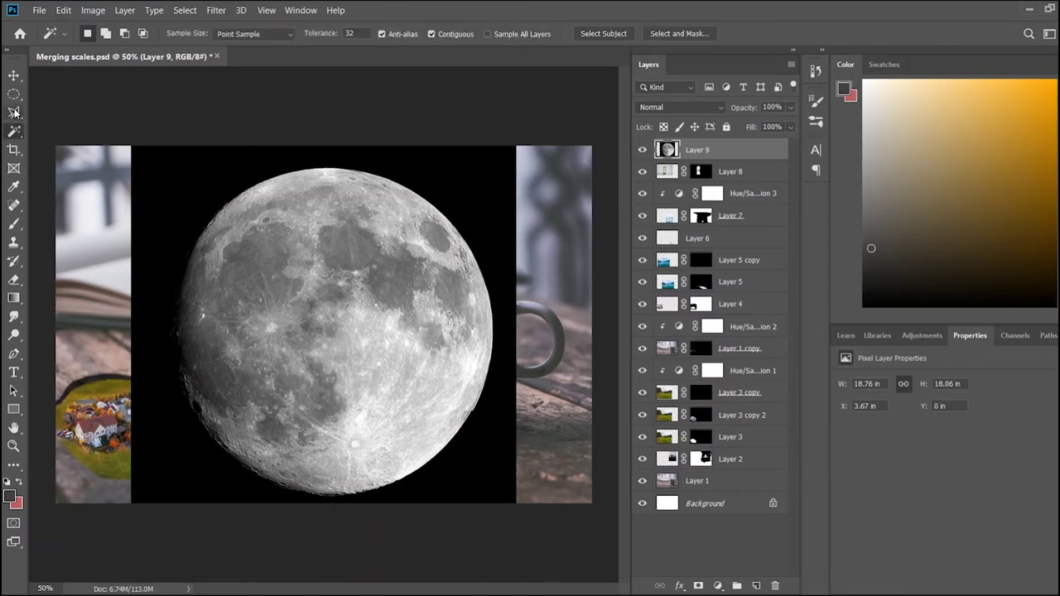
left_click(187, 195)
left_click(698, 585, "alt")
key("b")
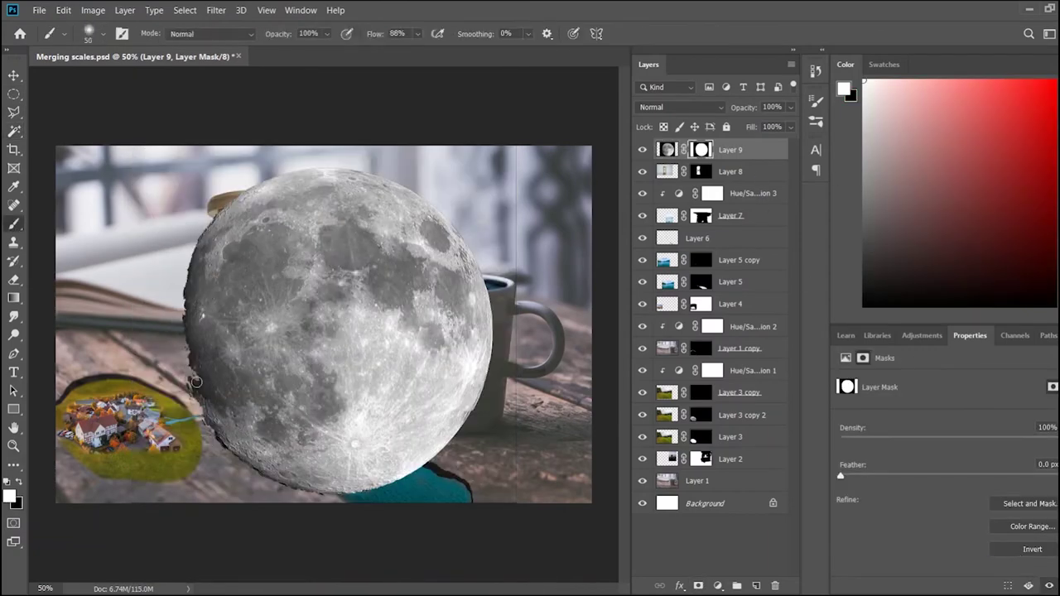
scroll(203, 260, "up", 3)
left_click_drag(178, 331, 201, 230)
scroll(177, 307, "down", 5)
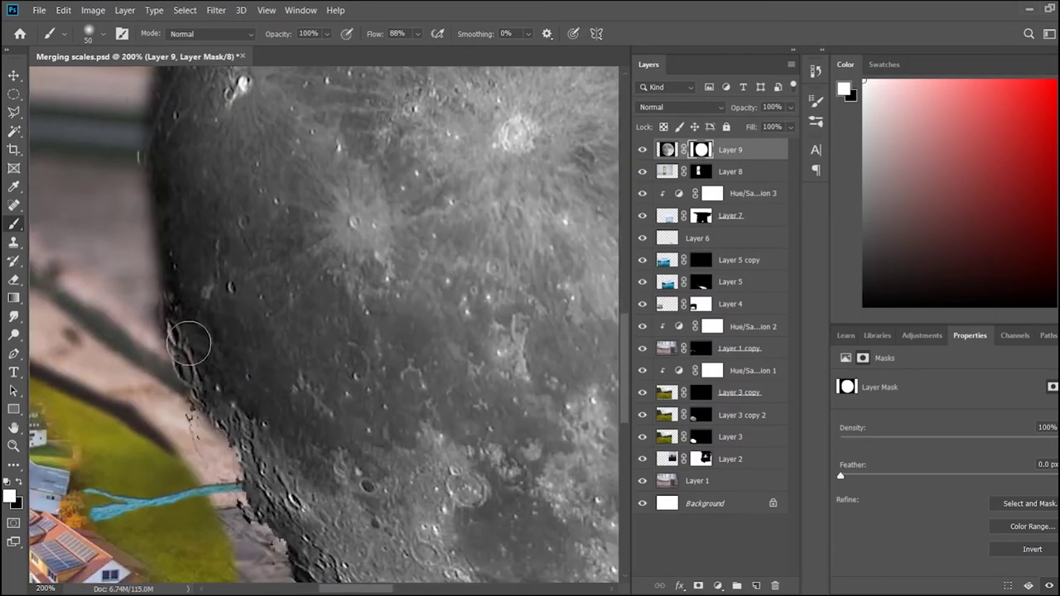
scroll(289, 359, "down", 3)
scroll(362, 388, "down", 3)
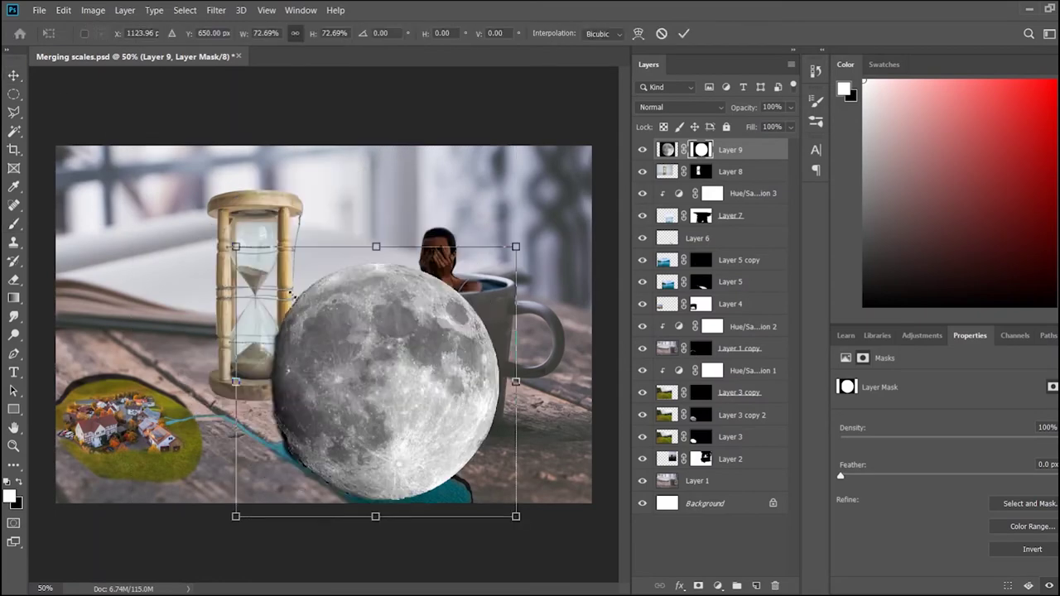
- Shrink Layer 9's moon and place it inside the hourglass's lower bulb
left_click(13, 94)
left_click_drag(139, 384, 348, 436)
key("Delete")
key("ctrl+z")
left_click(762, 151)
key("ctrl+d")
key("ctrl+t")
left_click_drag(241, 327, 259, 346)
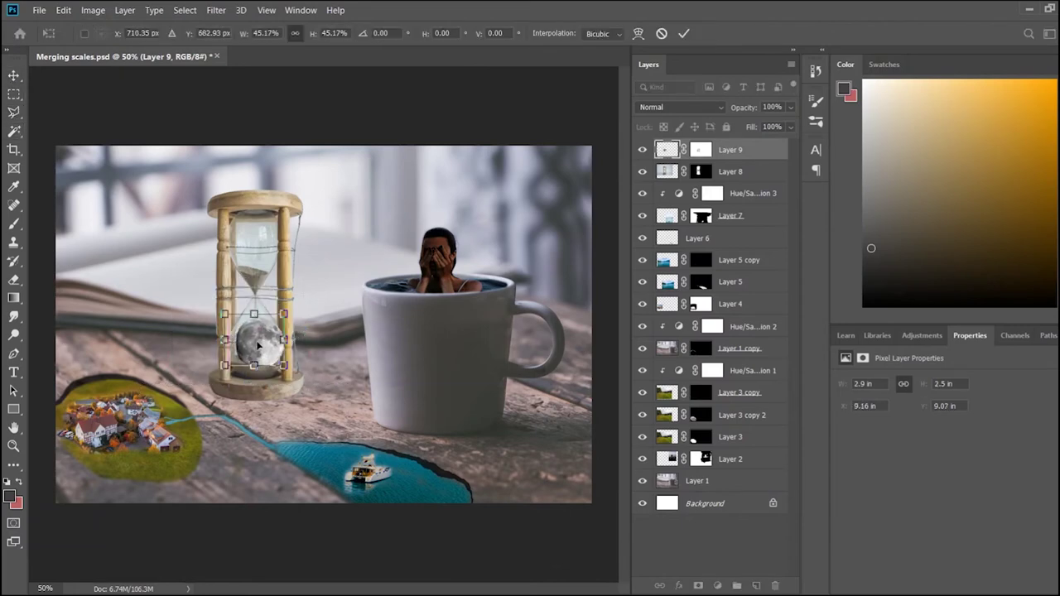
key("ctrl+plus")
key("ctrl+plus")
key("ctrl+plus")
left_click_drag(244, 284, 327, 350)
left_click_drag(432, 428, 390, 400)
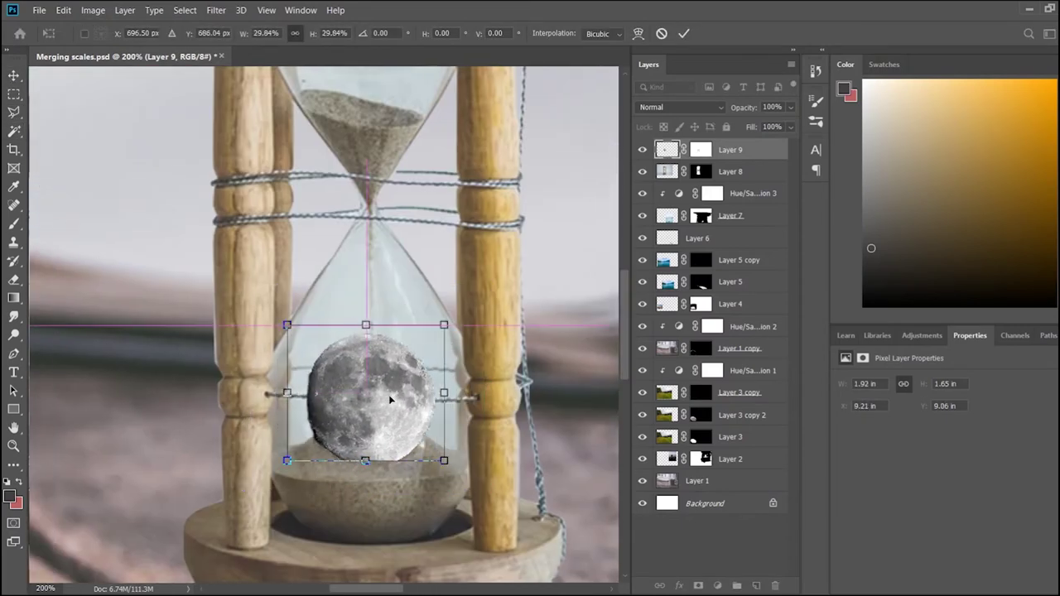
key("Return")
- Paint the moon's mask so sand covers its lower half, then nudge it slightly down
key("ctrl+plus")
scroll(106, 267, "down", 1)
left_click(701, 149)
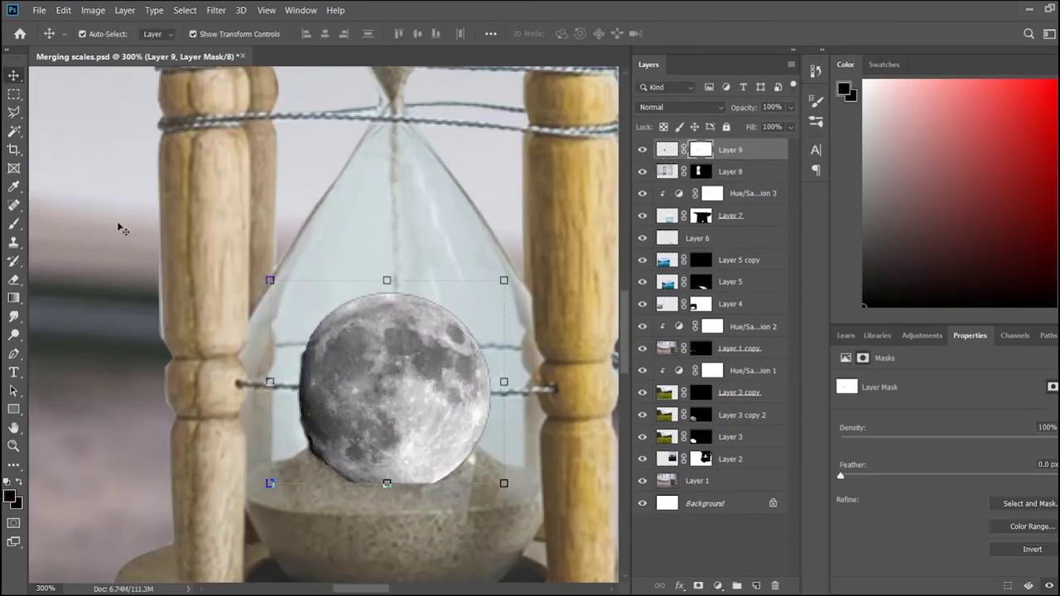
key("b")
mouse_move(402, 497)
left_mouse_down()
mouse_move(364, 447)
mouse_move(451, 447)
mouse_move(395, 425)
left_mouse_up()
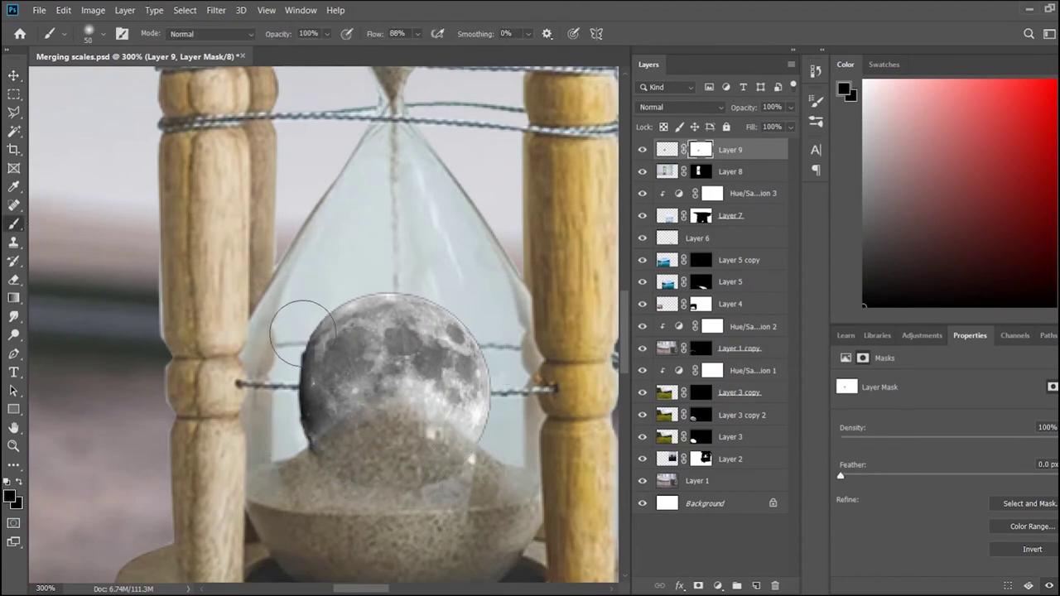
key("v")
left_click_drag(439, 358, 436, 381)
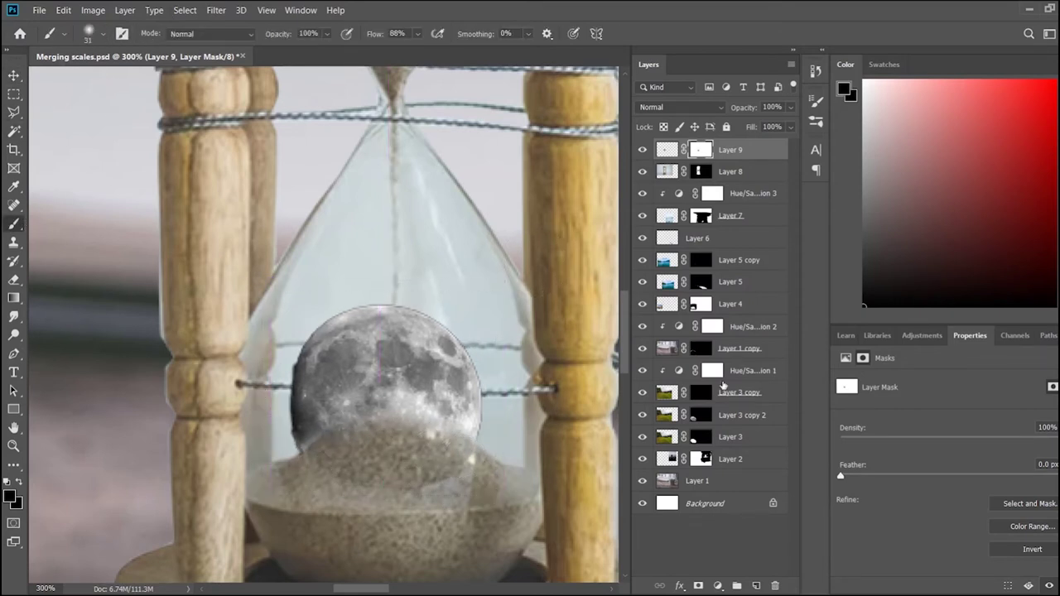
key("ctrl+minus")
key("ctrl+minus")
key("ctrl+minus")
key("ctrl+minus")
key("ctrl+plus")
key("ctrl+plus")
key("ctrl+plus")
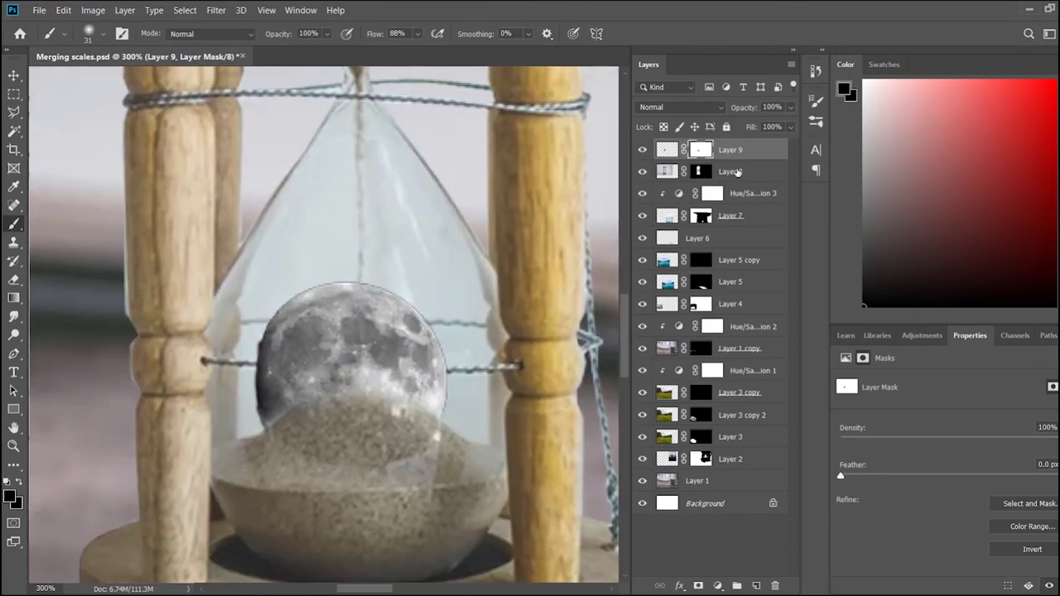
- Toggle the moon layer's visibility to compare it with the hourglass wire behind
left_click(643, 151)
left_click(643, 151)
left_click(642, 150)
scroll(528, 448, "down", 3)
scroll(463, 397, "down", 2)
scroll(327, 295, "up", 4)
scroll(402, 294, "up", 2)
- Cut a thin wire-shaped strip from the moon's mask so the wire shows in front
key("l")
left_click(490, 408)
double_click(230, 403)
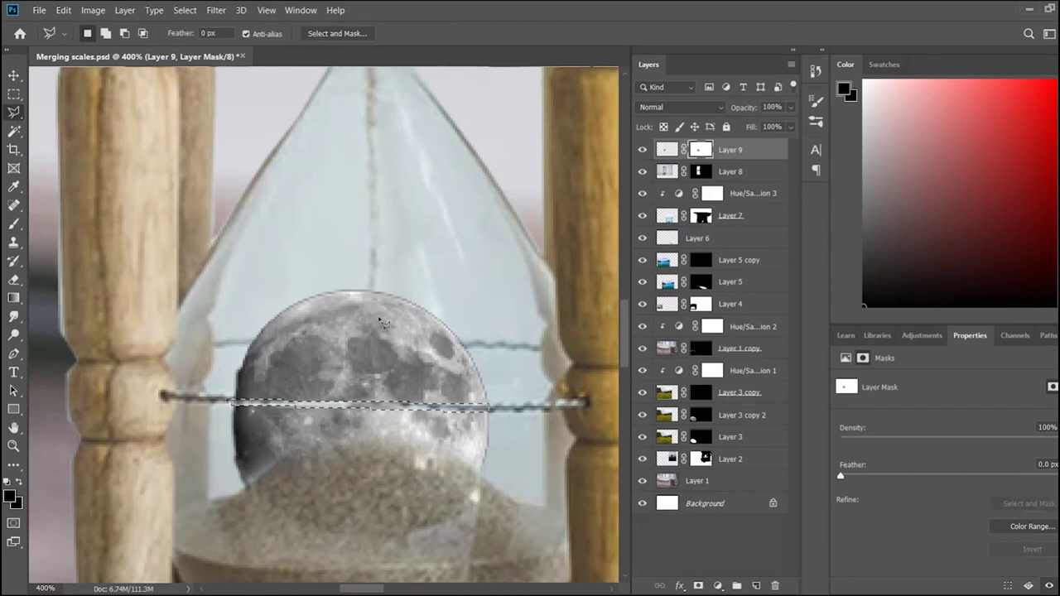
key("w")
scroll(145, 214, "down", 3)
scroll(386, 253, "up", 2)
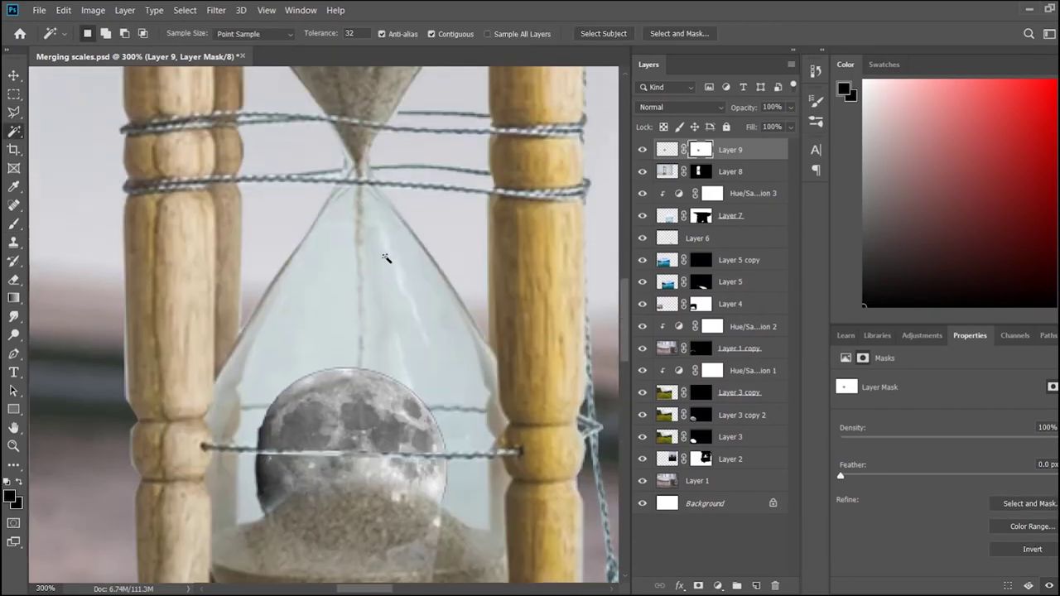
scroll(393, 256, "up", 1)
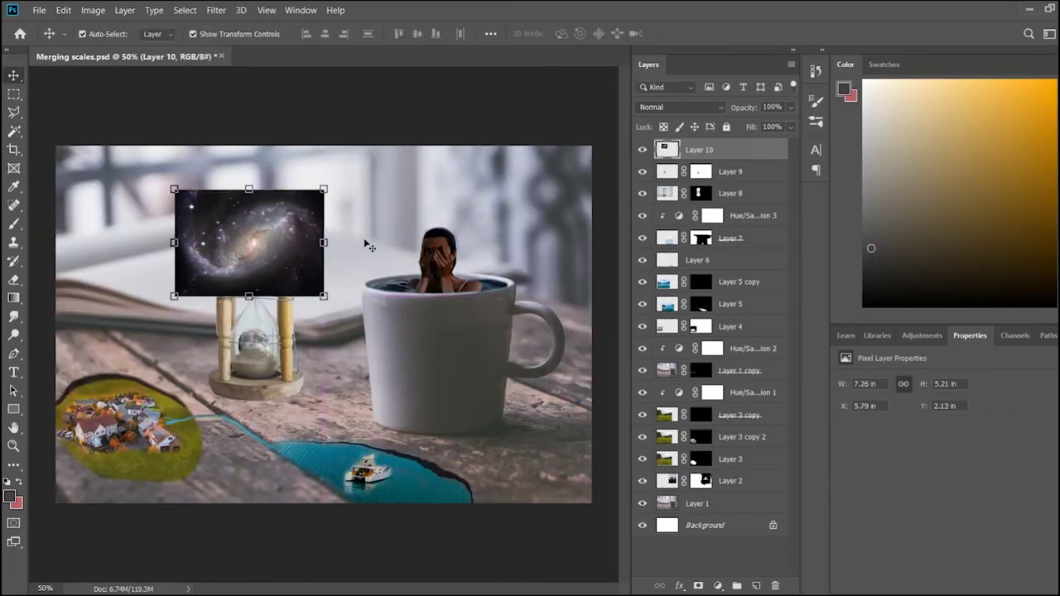
- Move the galaxy above the hourglass and mask its edges softly at 31% brush strength
left_click_drag(448, 420, 154, 165)
key("Return")
scroll(156, 159, "up", 3)
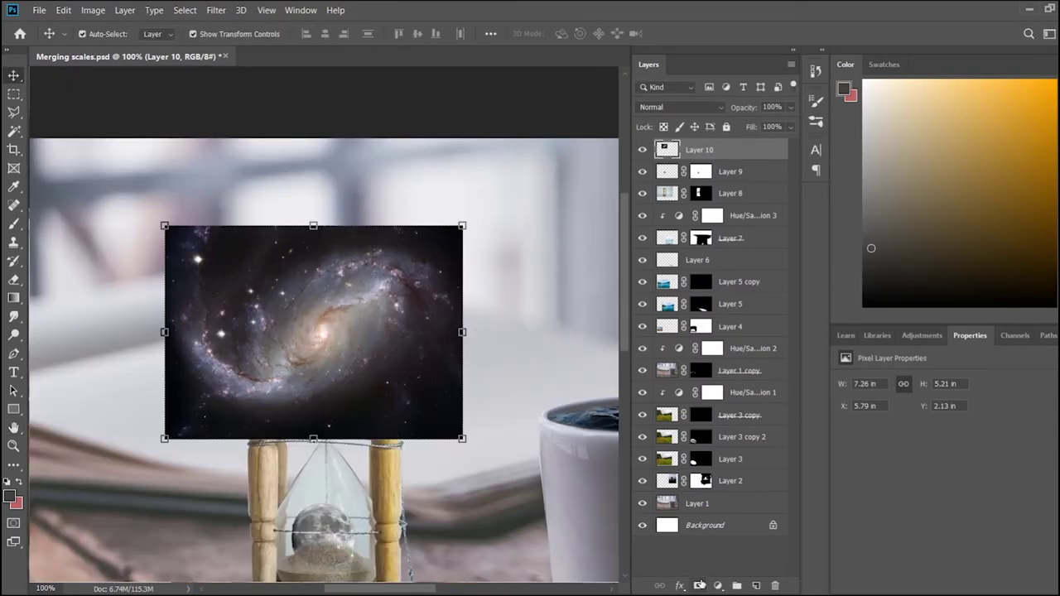
left_click(700, 585)
key("b")
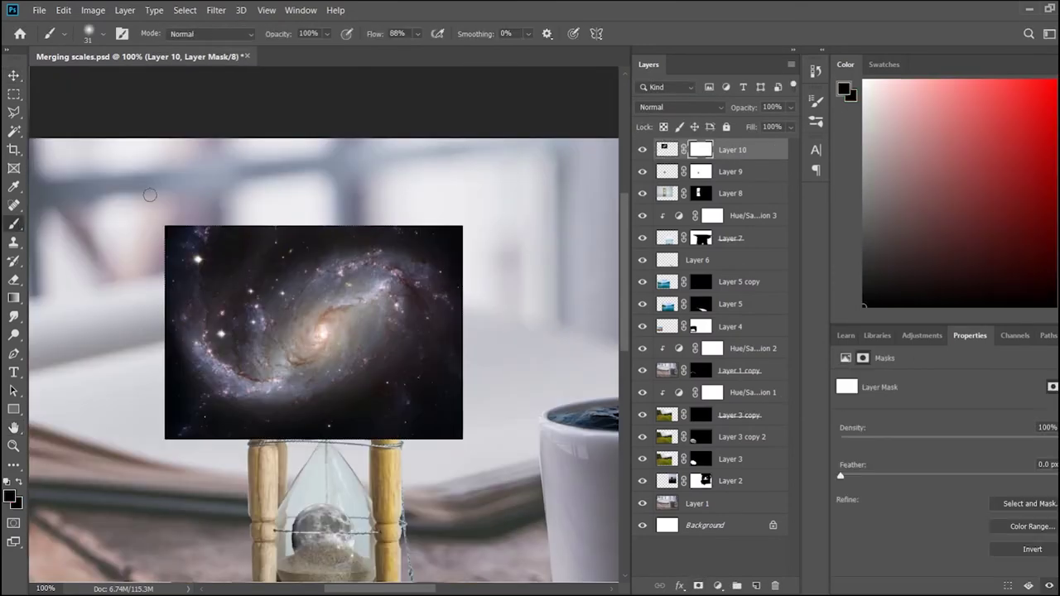
mouse_move(240, 236)
left_mouse_down()
mouse_move(416, 220)
mouse_move(189, 238)
mouse_move(488, 314)
mouse_move(186, 438)
mouse_move(191, 464)
mouse_move(414, 240)
left_mouse_up()
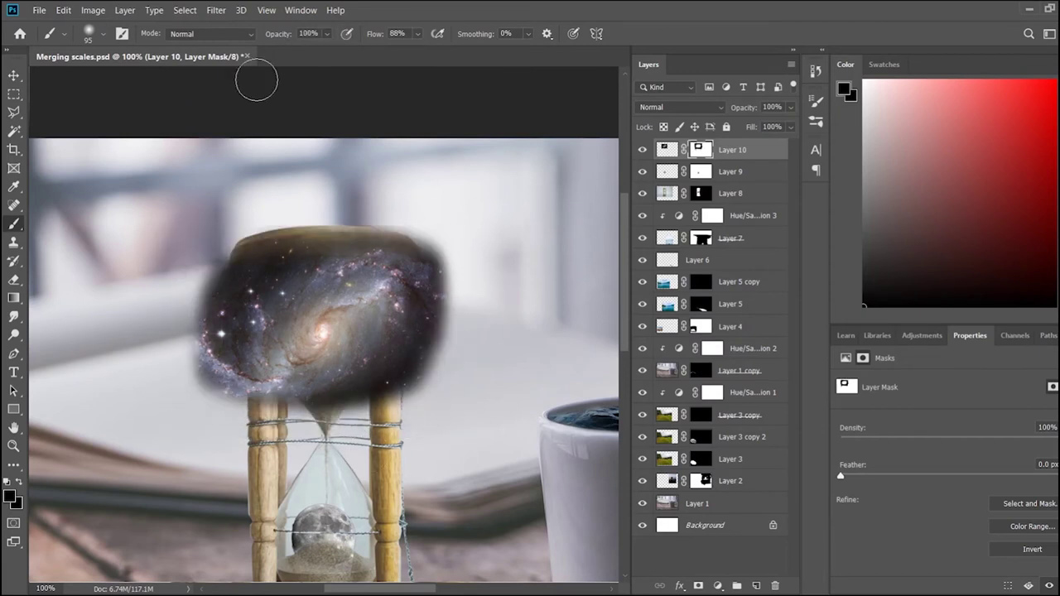
key("3")
key("1")
mouse_move(207, 265)
left_mouse_down()
mouse_move(431, 332)
mouse_move(449, 203)
mouse_move(364, 398)
mouse_move(420, 386)
mouse_move(253, 261)
mouse_move(220, 385)
mouse_move(207, 279)
mouse_move(422, 291)
mouse_move(380, 228)
left_mouse_up()
- Scale the galaxy to about 48% and fit it into the hourglass's upper bulb
key("ctrl+t")
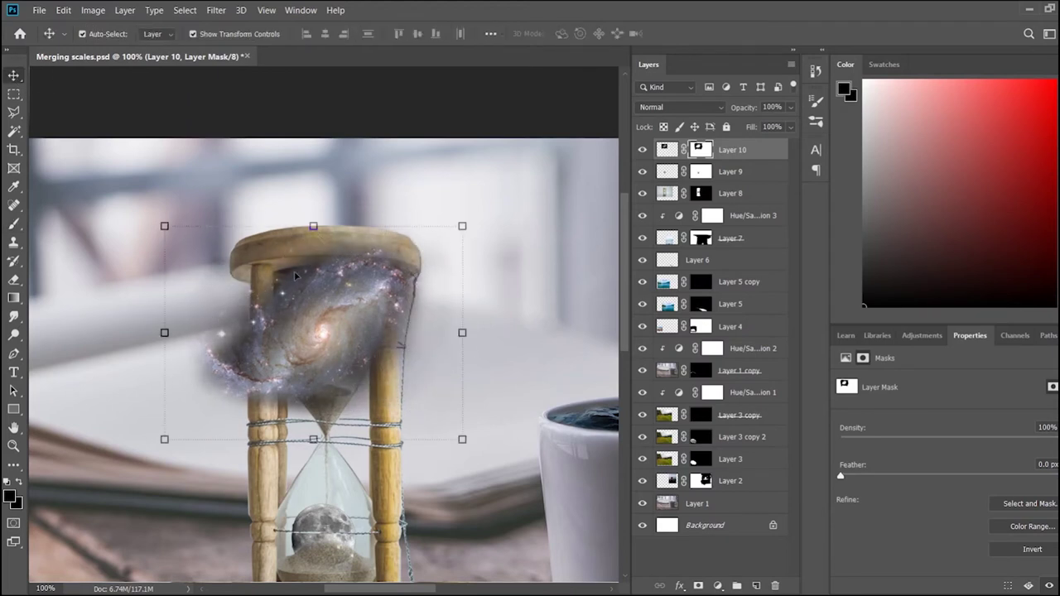
left_click_drag(165, 141, 308, 331)
left_click_drag(381, 436, 323, 385)
key("Return")
key("v")
left_click(461, 140)
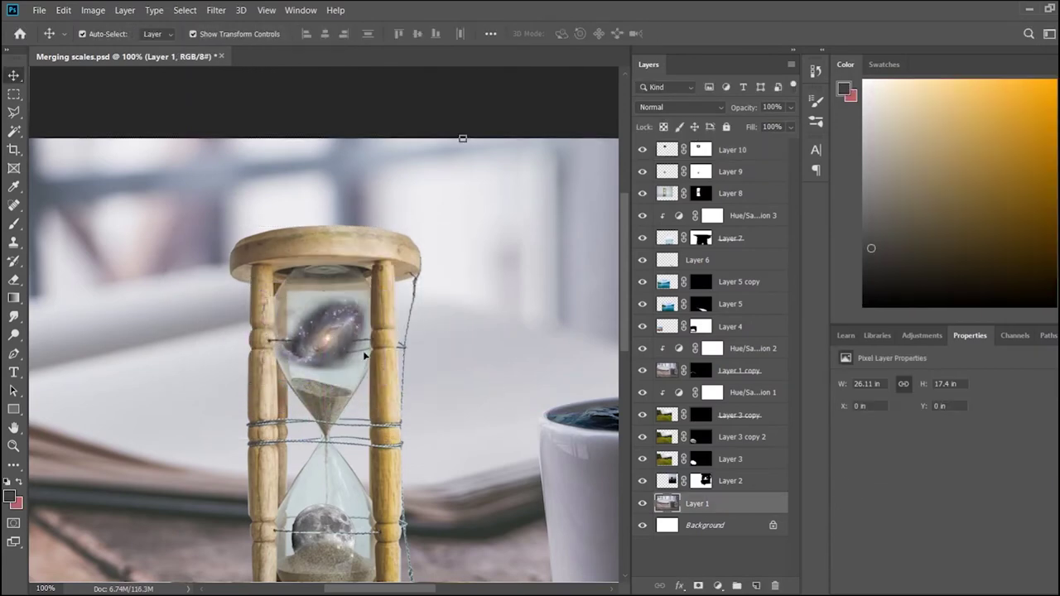
- Duplicate Layer 8 to the top, mask the copy to show only the front wire, and save
key("ctrl+plus")
key("ctrl+plus")
key("ctrl+plus")
left_click(571, 387)
key("ctrl+j")
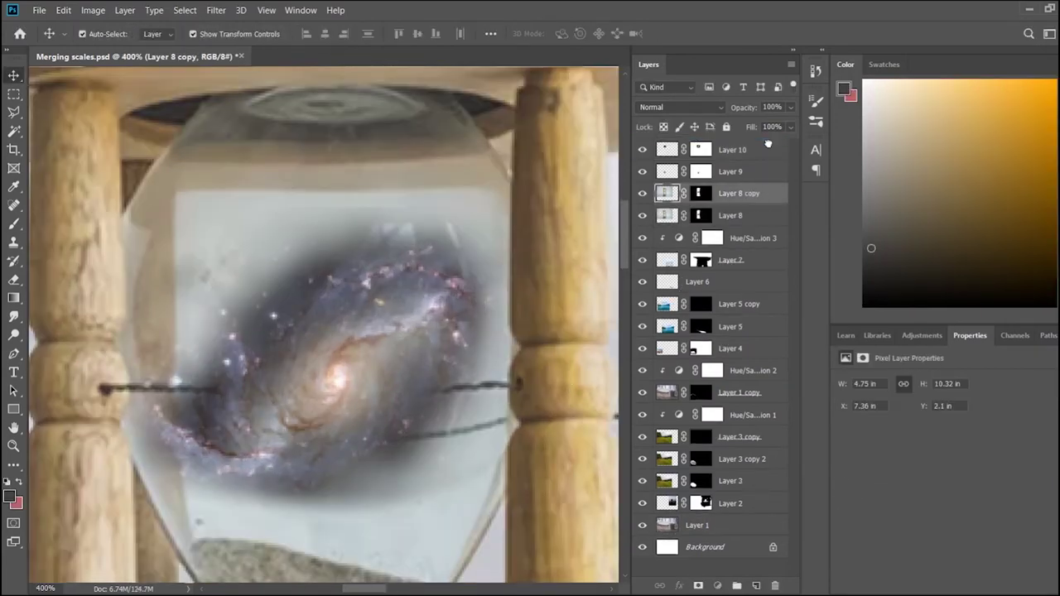
key("ctrl+shift+bracketright")
key("l")
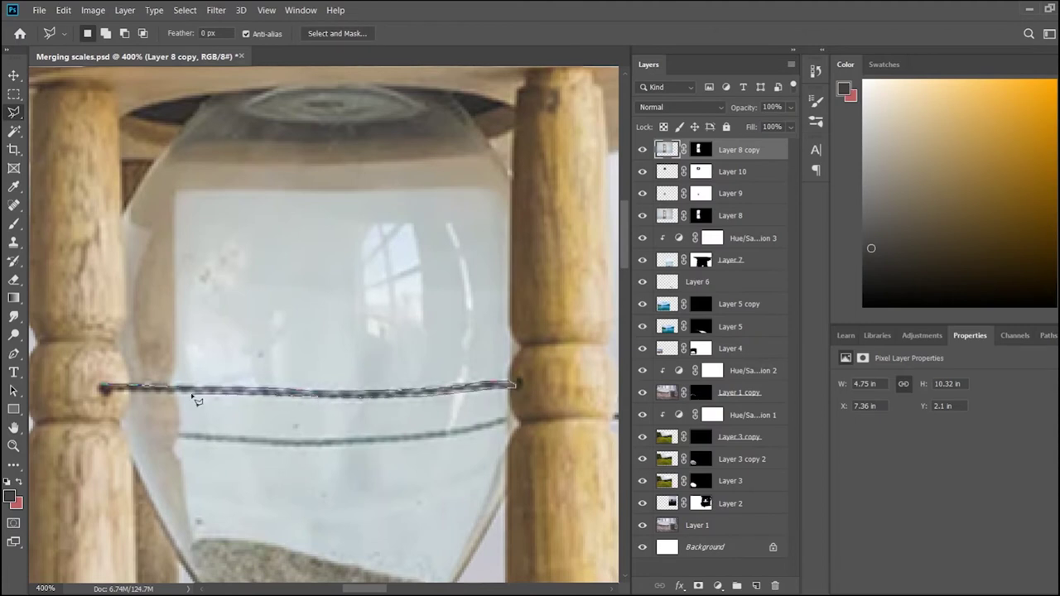
left_click(105, 388)
left_click(698, 585, "ctrl")
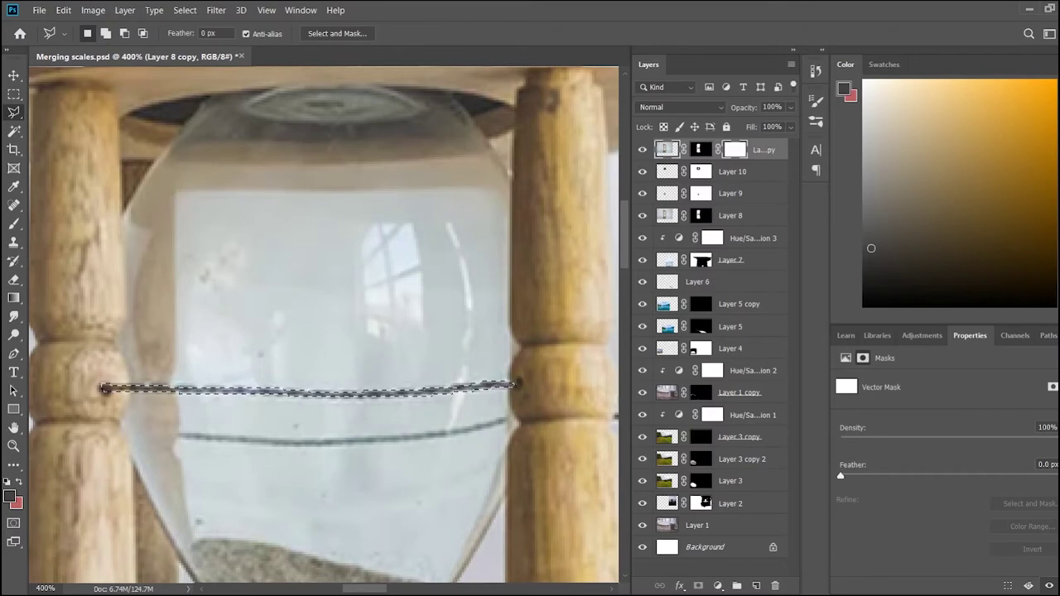
key("ctrl+z")
left_click(700, 149)
left_click(699, 585)
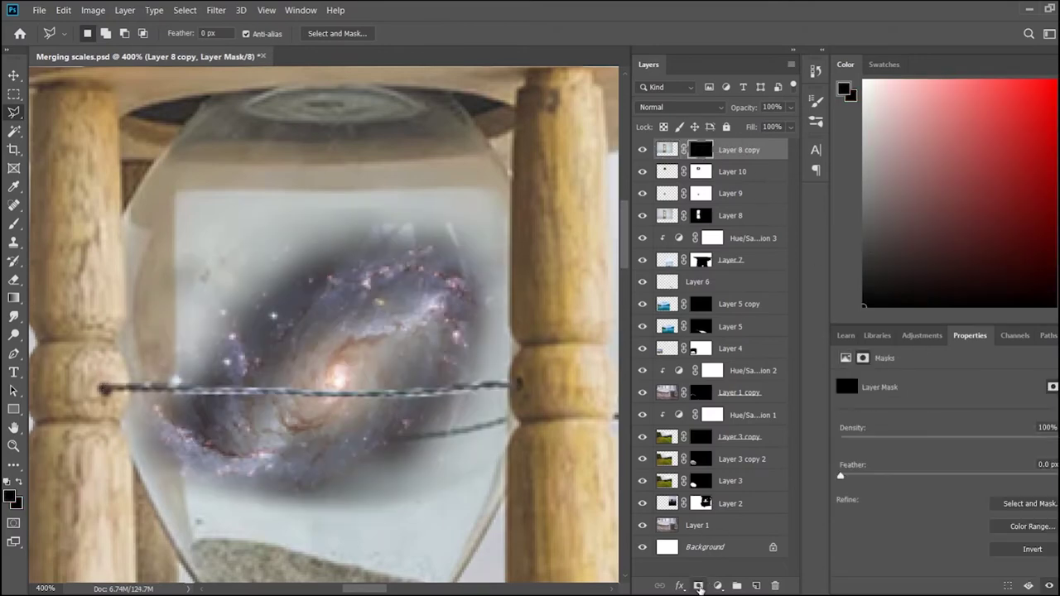
key("ctrl+0")
key("ctrl+minus")
key("ctrl+s")
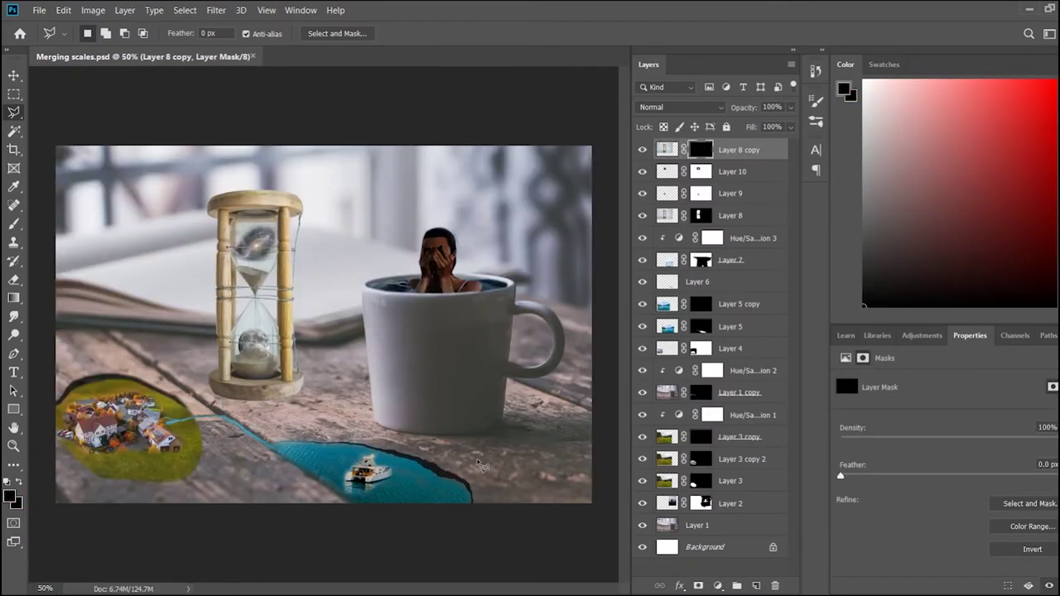
- Soft-brush Layer 8's mask to blend the glass around the moon in the lower bulb
key("ctrl+plus")
key("ctrl+plus")
key("ctrl+plus")
key("ctrl+plus")
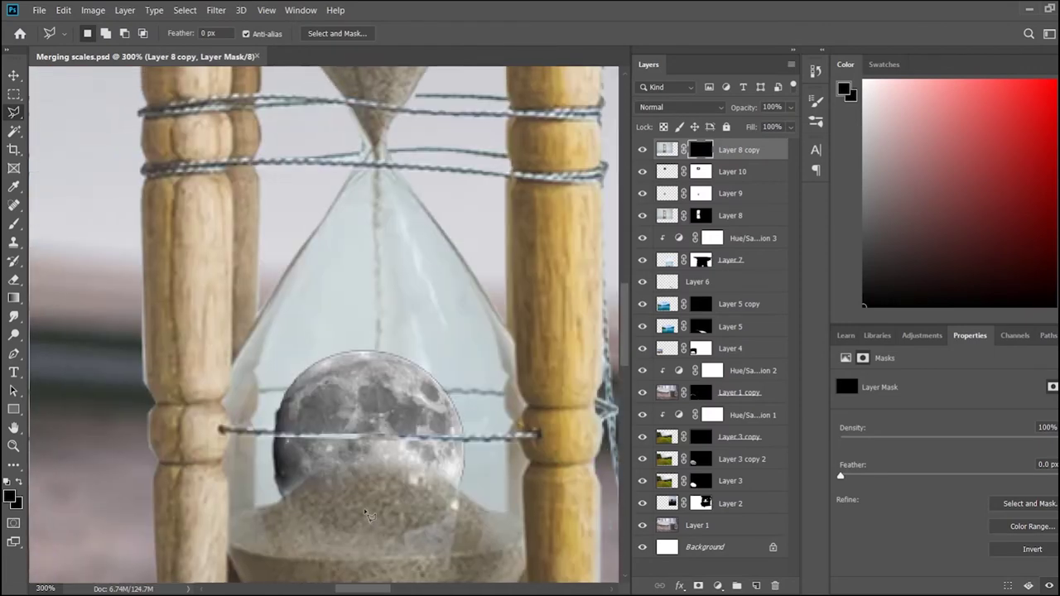
key("ctrl+minus")
key("ctrl+minus")
key("v")
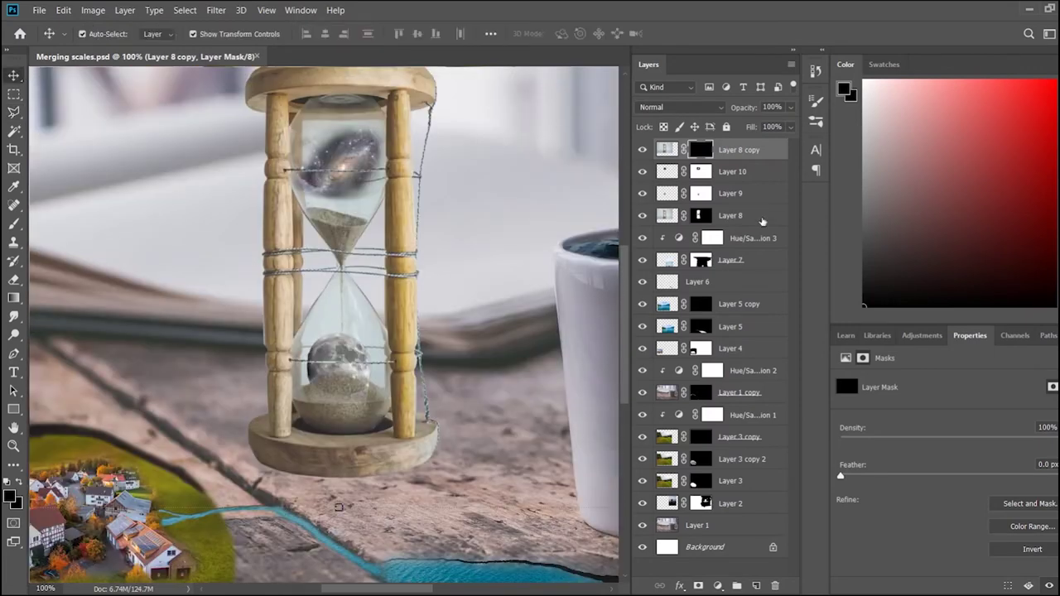
left_click(338, 507)
key("b")
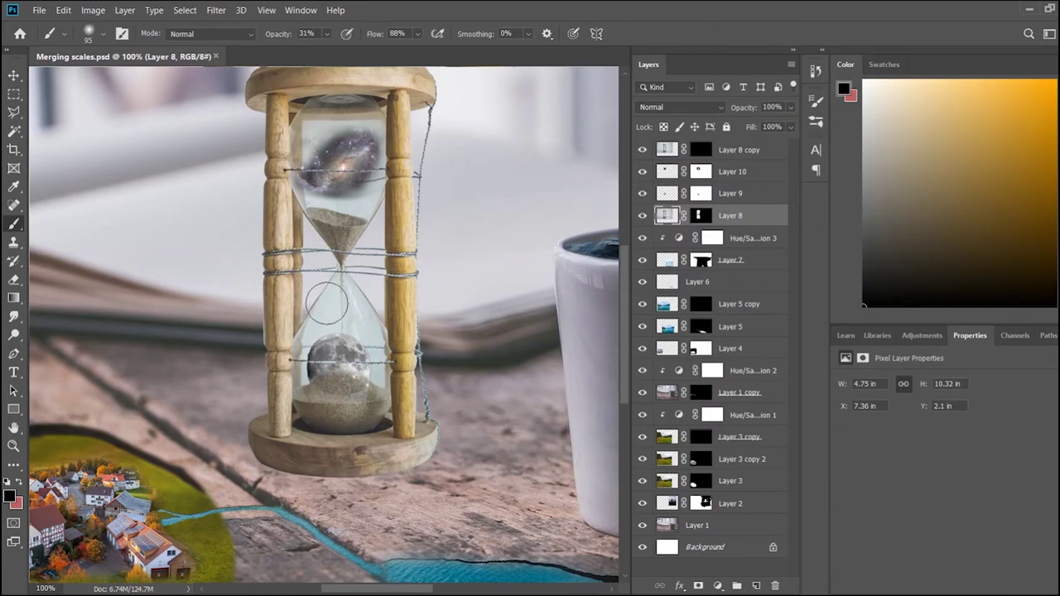
left_click_drag(308, 331, 338, 299)
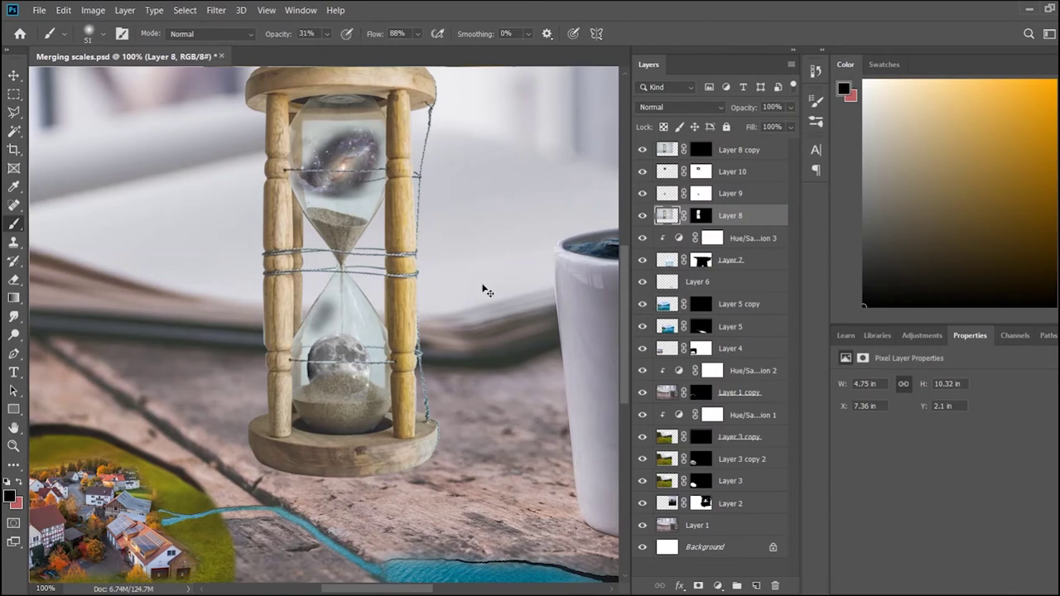
left_click(700, 216)
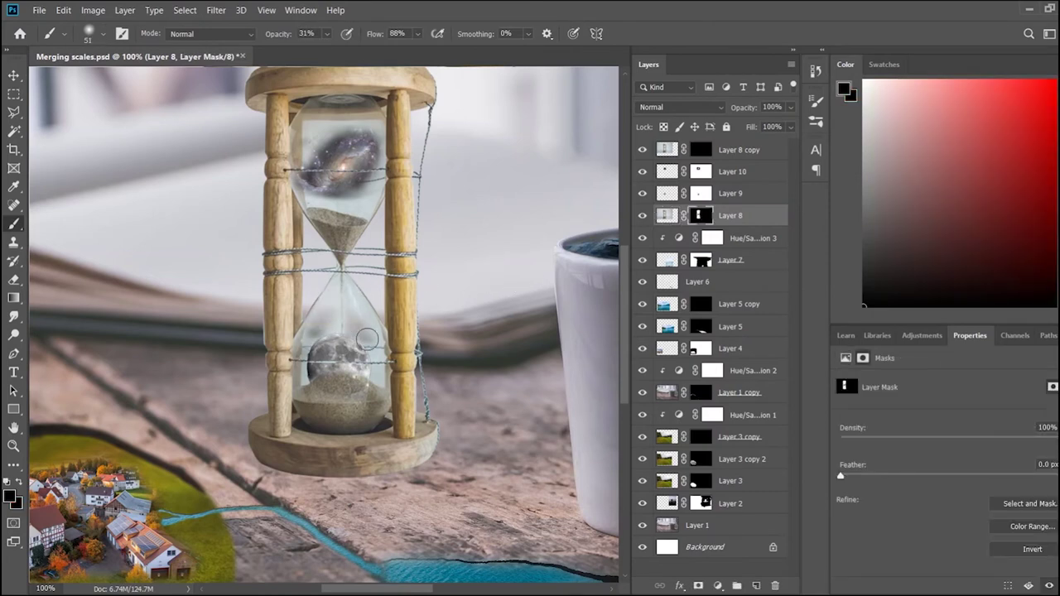
scroll(322, 250, "up", 2)
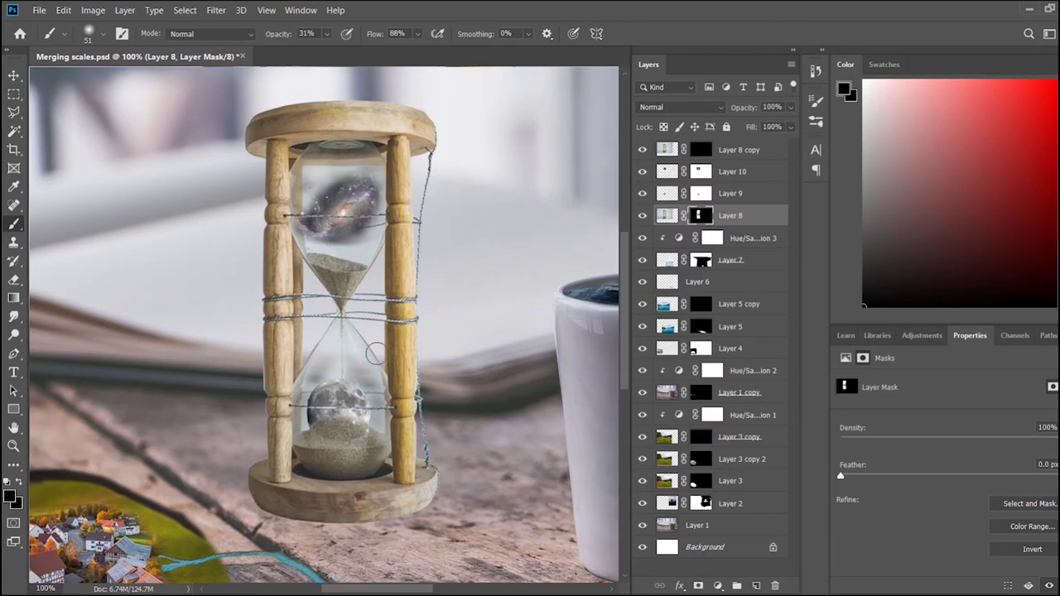
left_click_drag(380, 426, 365, 365)
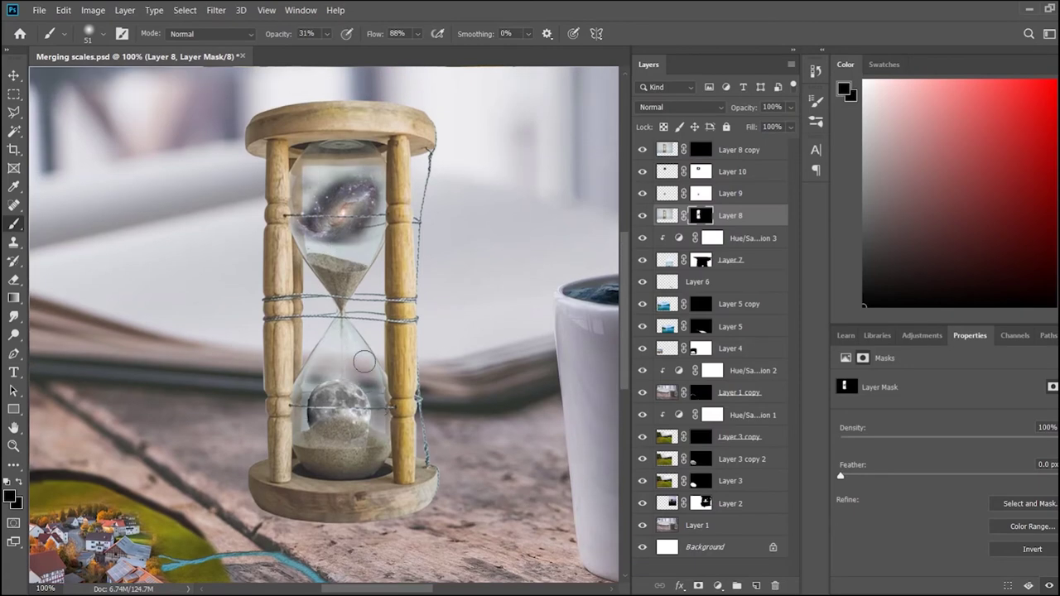
- Tint the galaxy reddish with a clipped Hue/Saturation adjustment and add empty Layer 11 below it
scroll(539, 426, "down", 3)
scroll(537, 424, "up", 5)
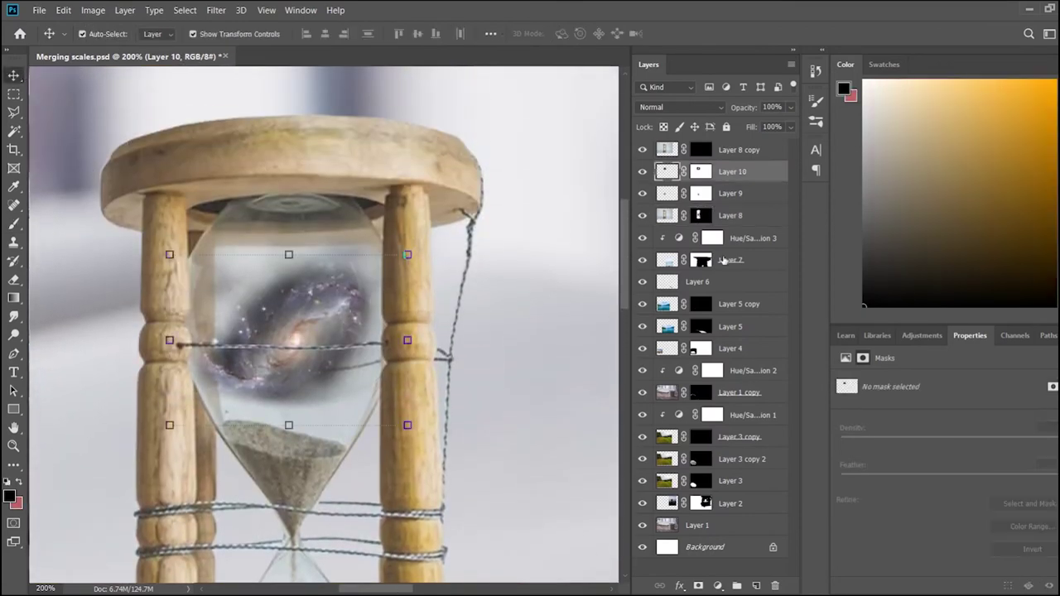
mouse_move(956, 437)
left_mouse_down()
mouse_move(868, 437)
mouse_move(988, 437)
mouse_move(930, 438)
left_mouse_up()
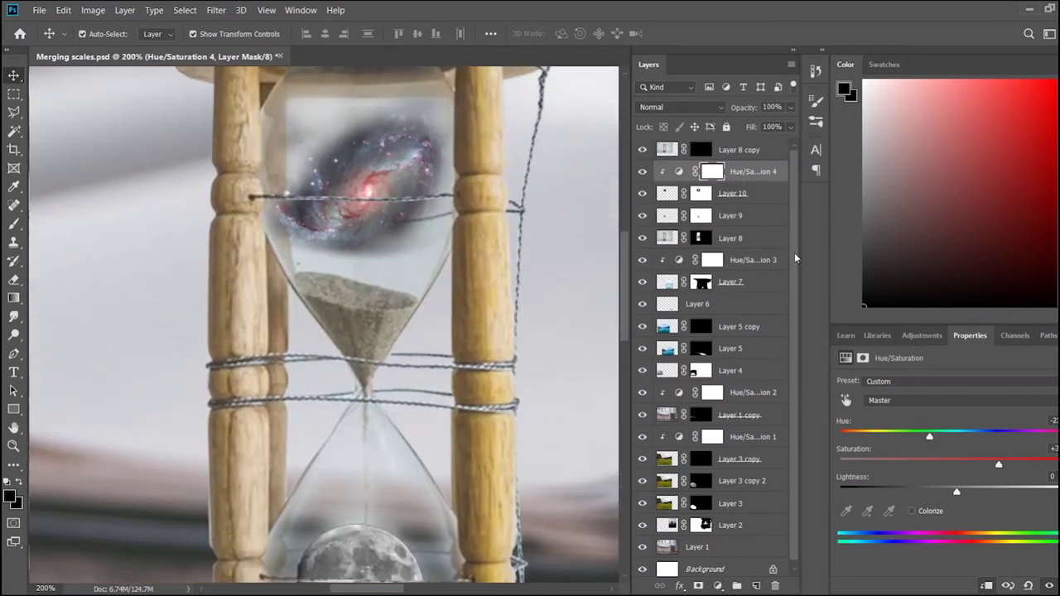
left_click(756, 586)
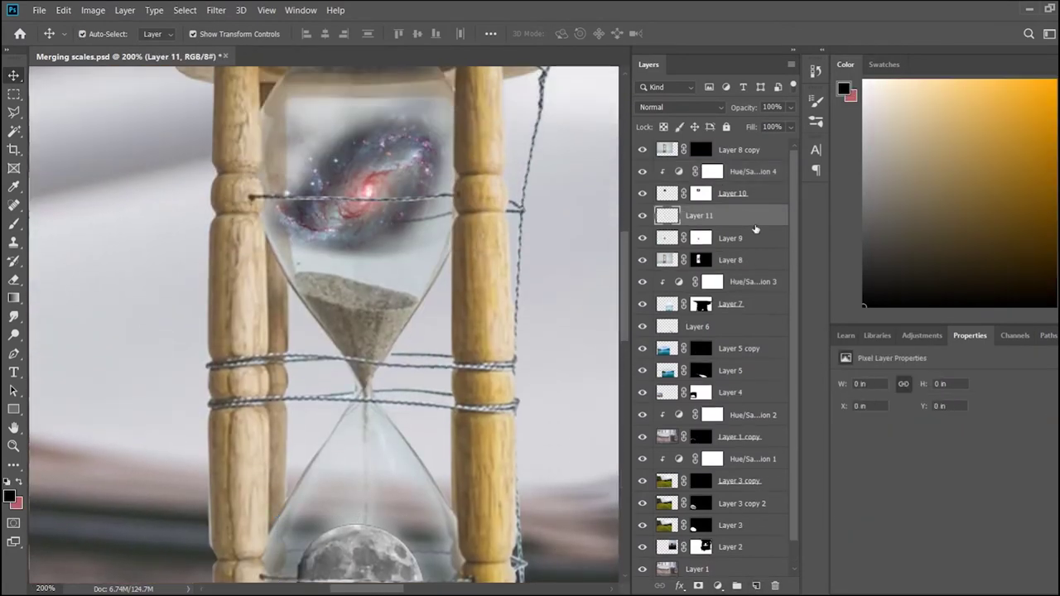
- Darken the upper bulb around the galaxy with soft black on Layer 11; position the starfield image upper left
left_click_drag(704, 172, 743, 216)
key("b")
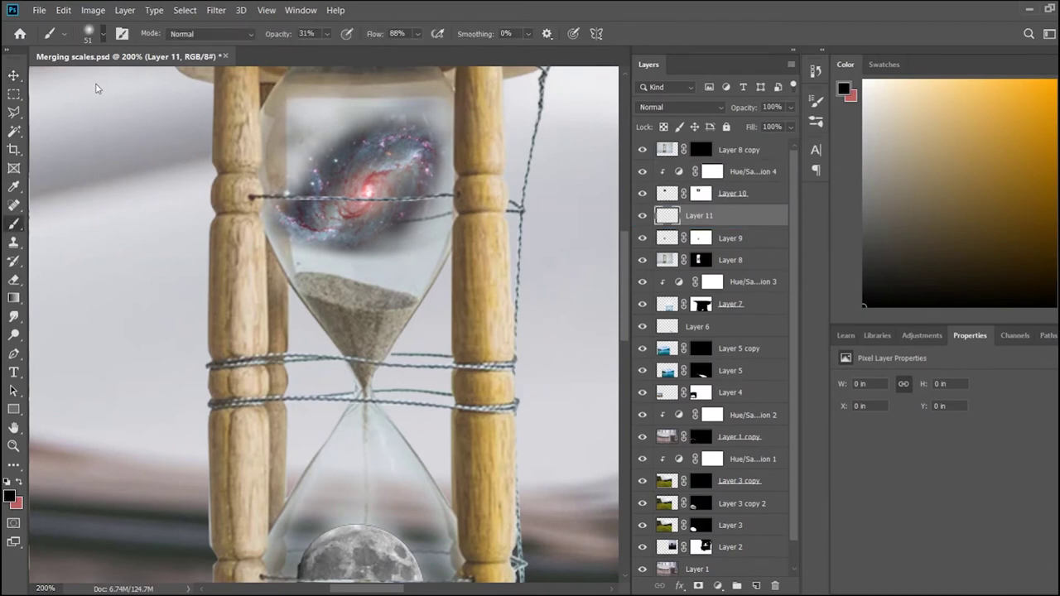
mouse_move(365, 248)
left_mouse_down()
mouse_move(398, 116)
mouse_move(313, 166)
mouse_move(381, 256)
mouse_move(473, 174)
mouse_move(285, 214)
mouse_move(386, 256)
left_mouse_up()
scroll(372, 173, "up", 3)
left_click_drag(372, 173, 535, 310)
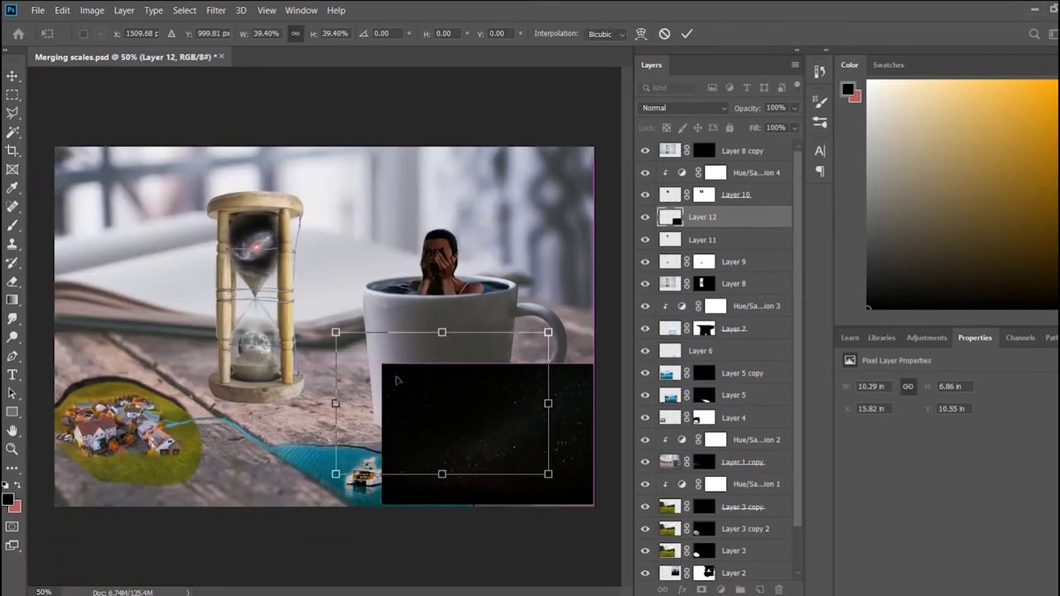
left_click_drag(396, 380, 208, 220)
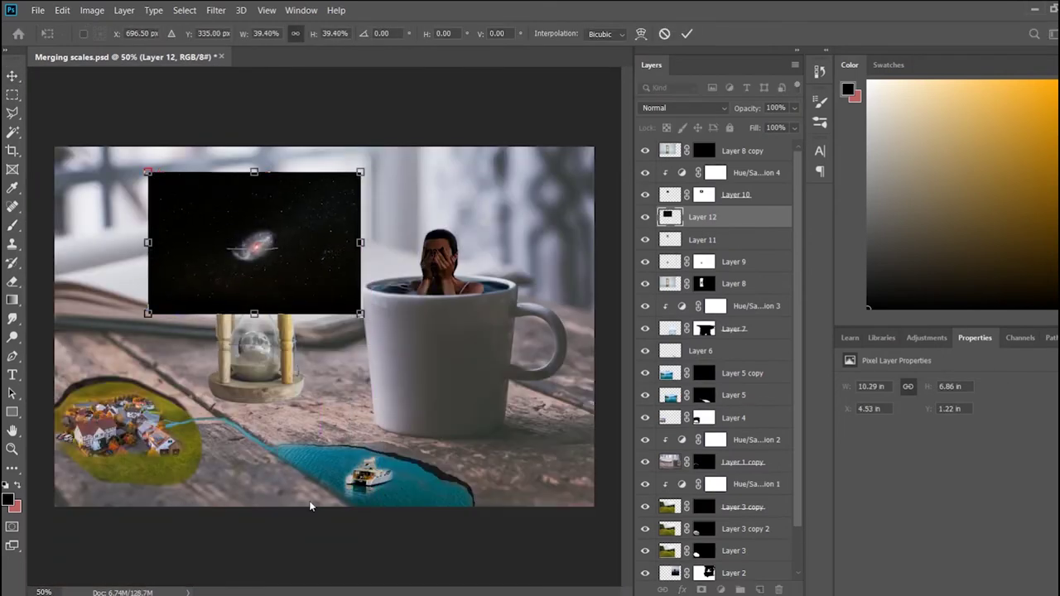
- Commit the starfield as Layer 12, move it below Layer 11, and give it a black mask
key("Return")
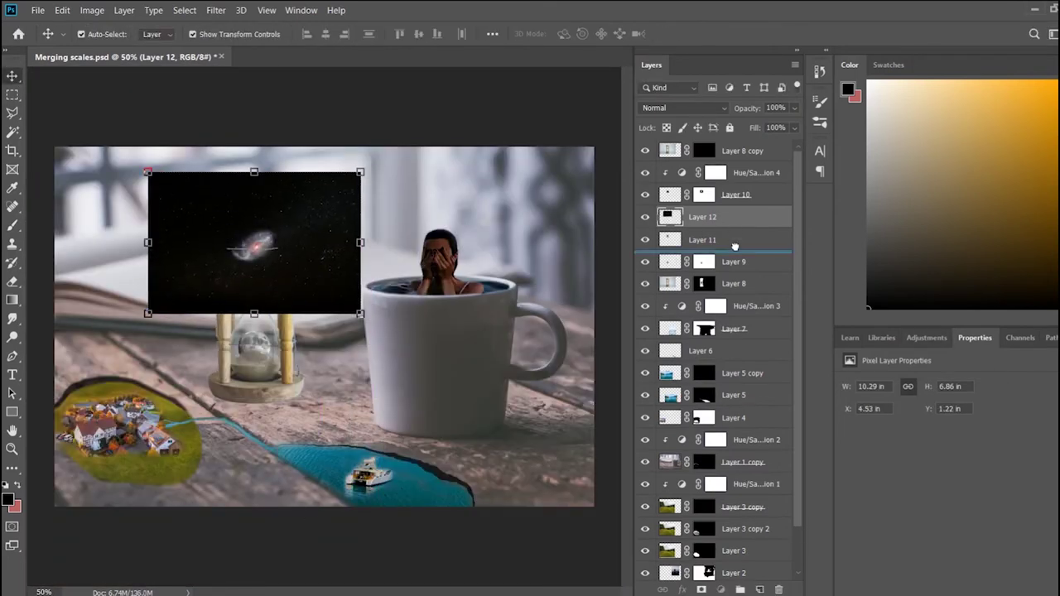
left_click_drag(739, 216, 740, 242)
left_click(701, 589, "alt")
scroll(131, 325, "up", 5, "alt")
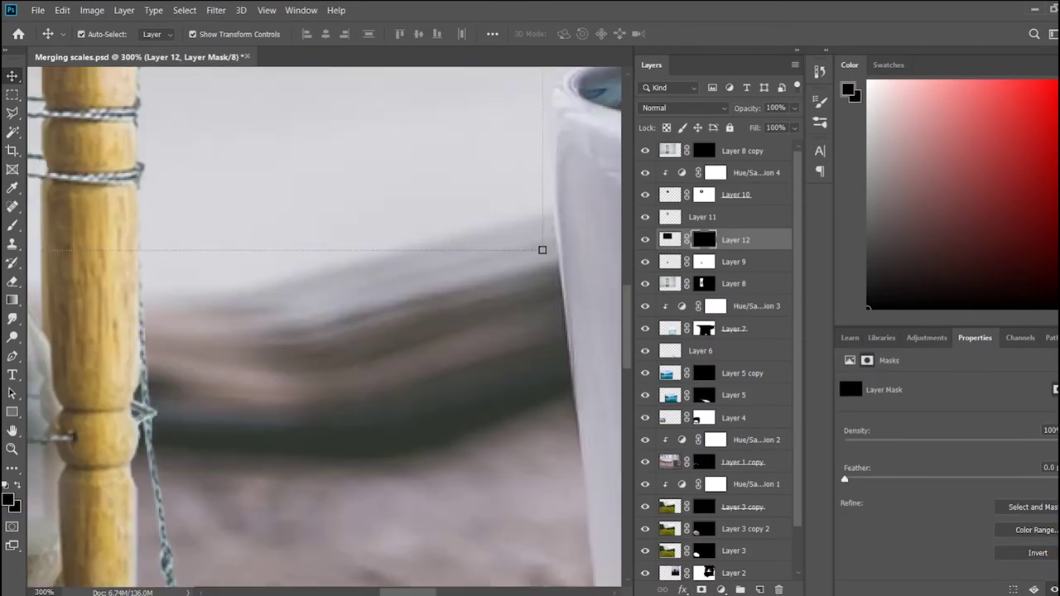
scroll(541, 249, "left", 3)
scroll(237, 307, "up", 4)
- Ready a white brush for the starfield mask, undoing an accidental move and mask inversion
key("b")
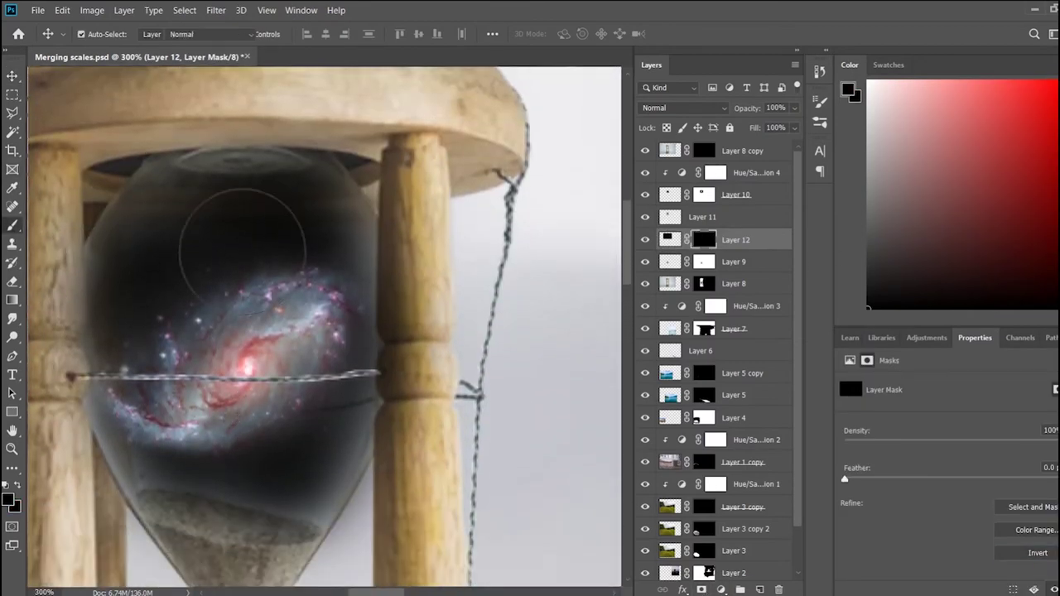
key("x")
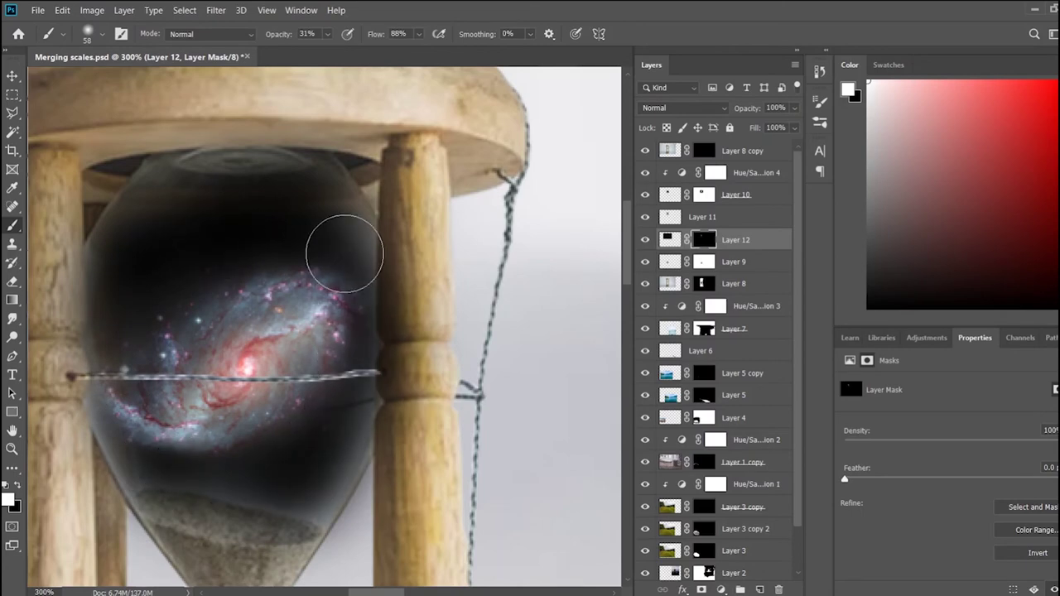
left_click(1025, 553)
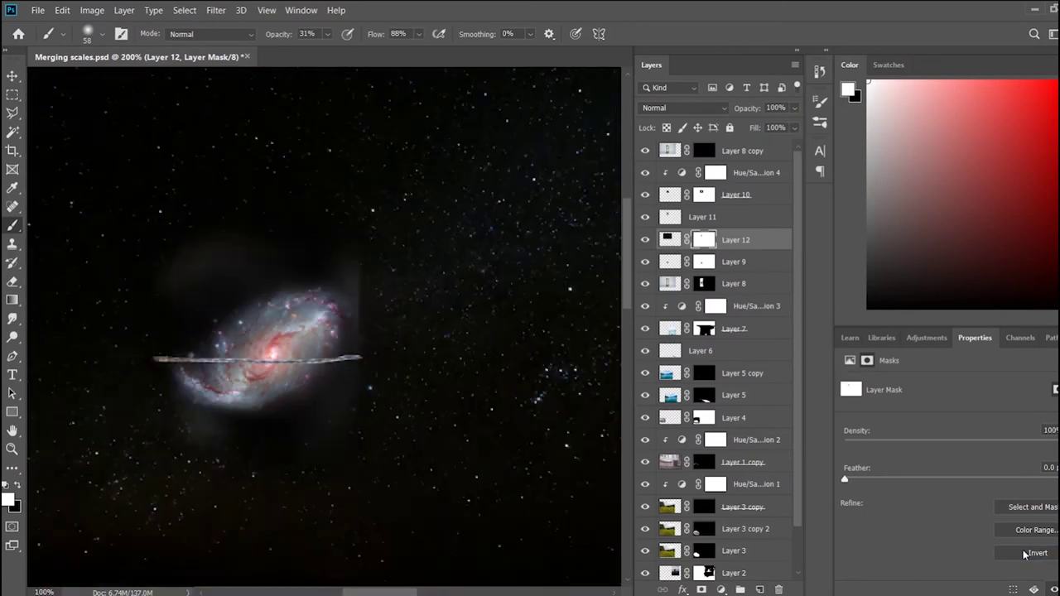
key("ctrl+minus")
key("ctrl+minus")
key("ctrl+minus")
key("v")
left_click_drag(402, 359, 332, 360)
key("ctrl+z")
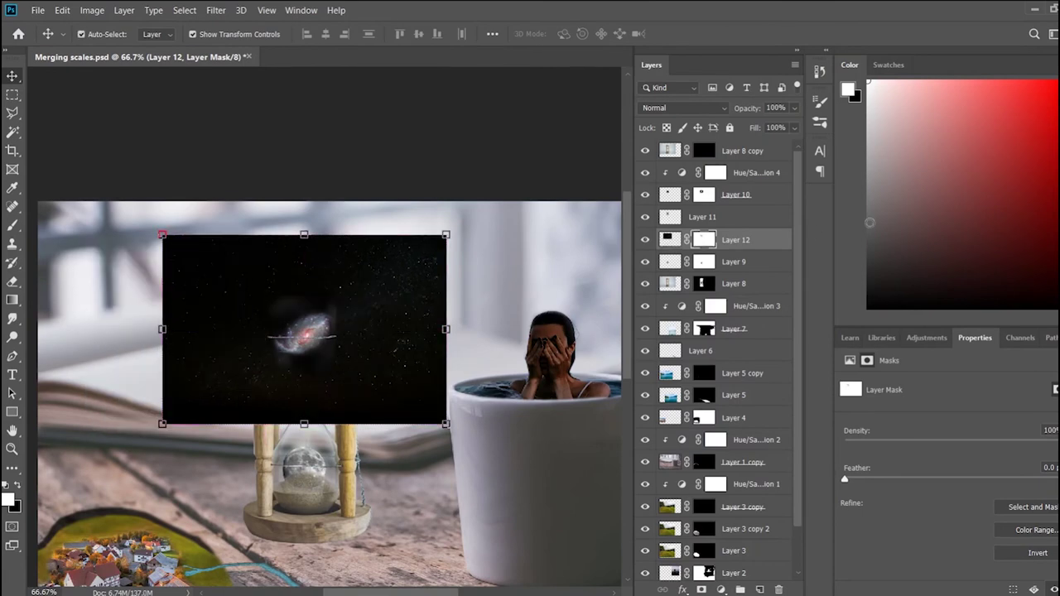
key("ctrl+z")
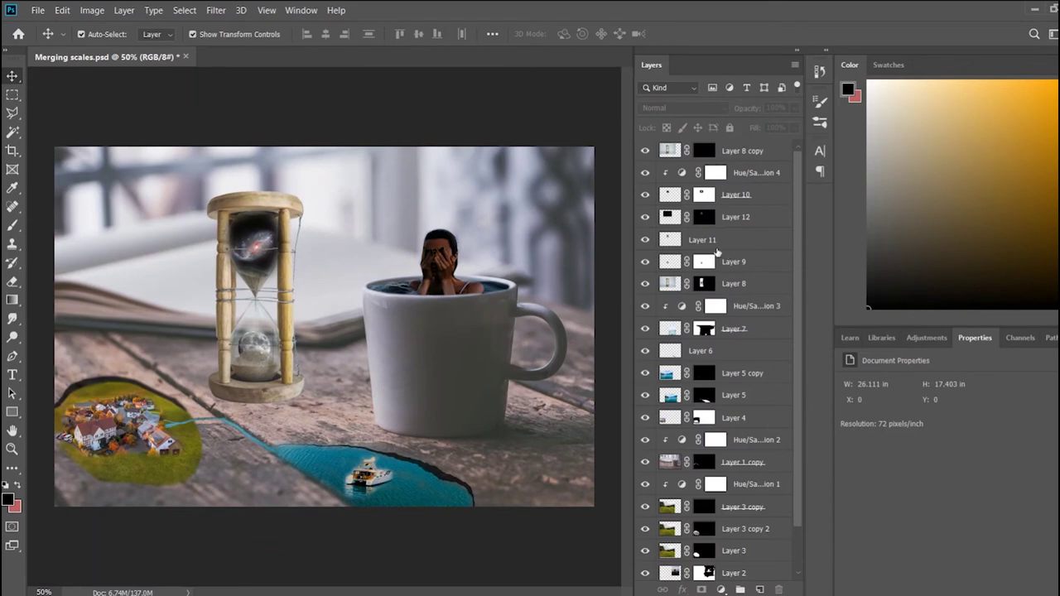
- Add Layer 13 above Layer 12 and brush a faint 10% blue wash over the scene
left_click(760, 216)
left_click(760, 590)
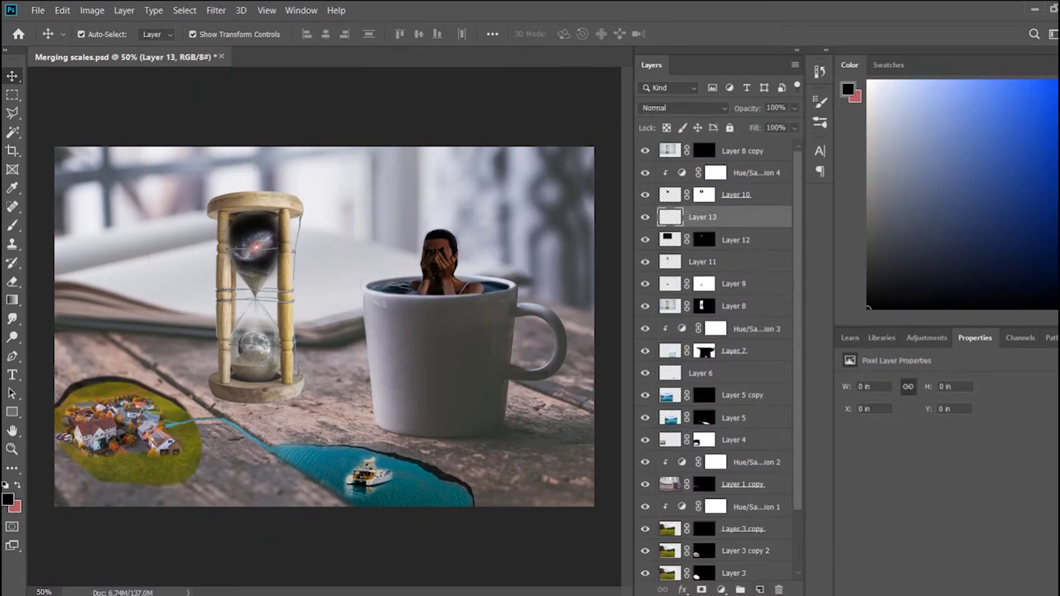
key("b")
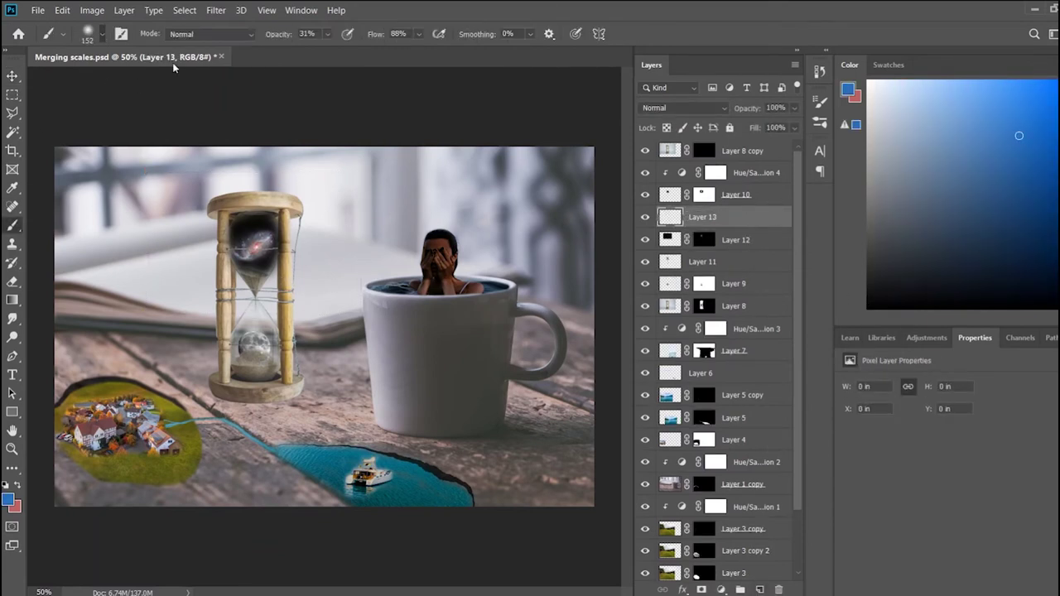
key("bracketright")
key("bracketright")
key("bracketright")
key("1")
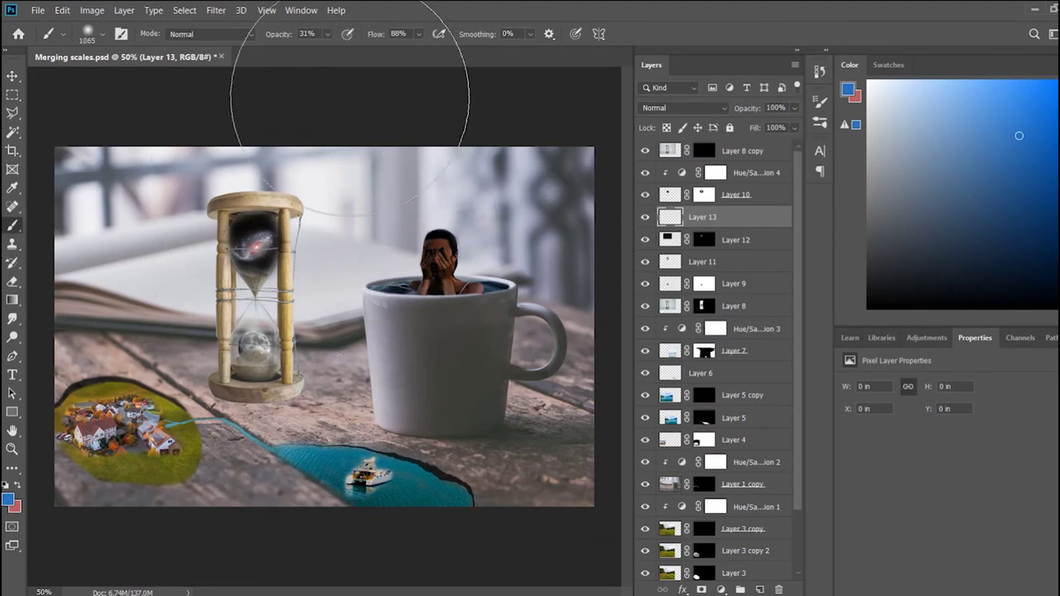
mouse_move(265, 236)
left_mouse_down()
mouse_move(270, 286)
mouse_move(141, 331)
left_mouse_up()
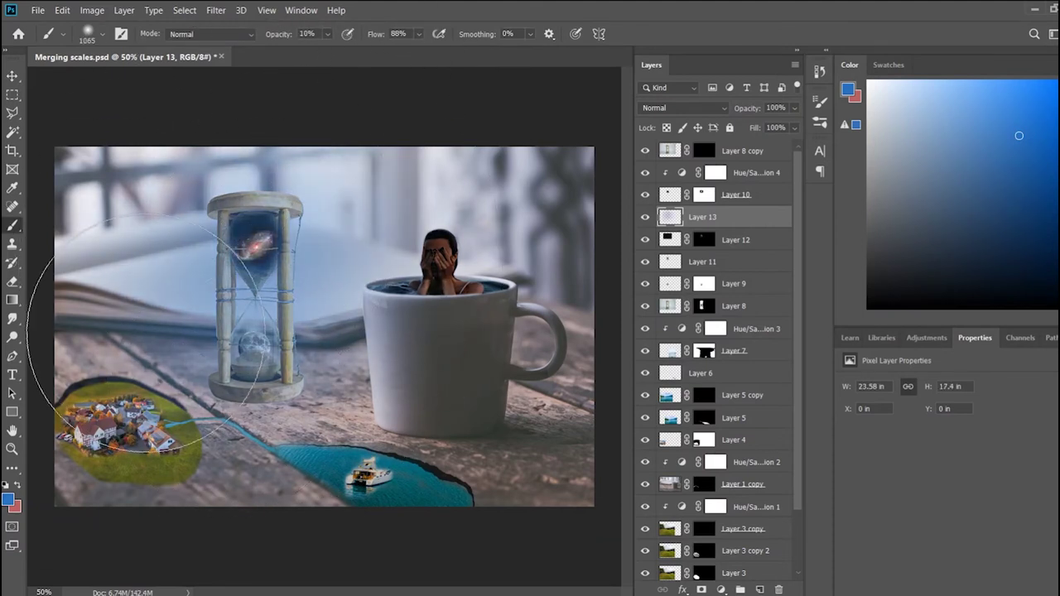
- Set Layer 13's blend mode to Linear Burn and select the galaxy Layer 10
left_click(679, 108)
left_click(687, 193)
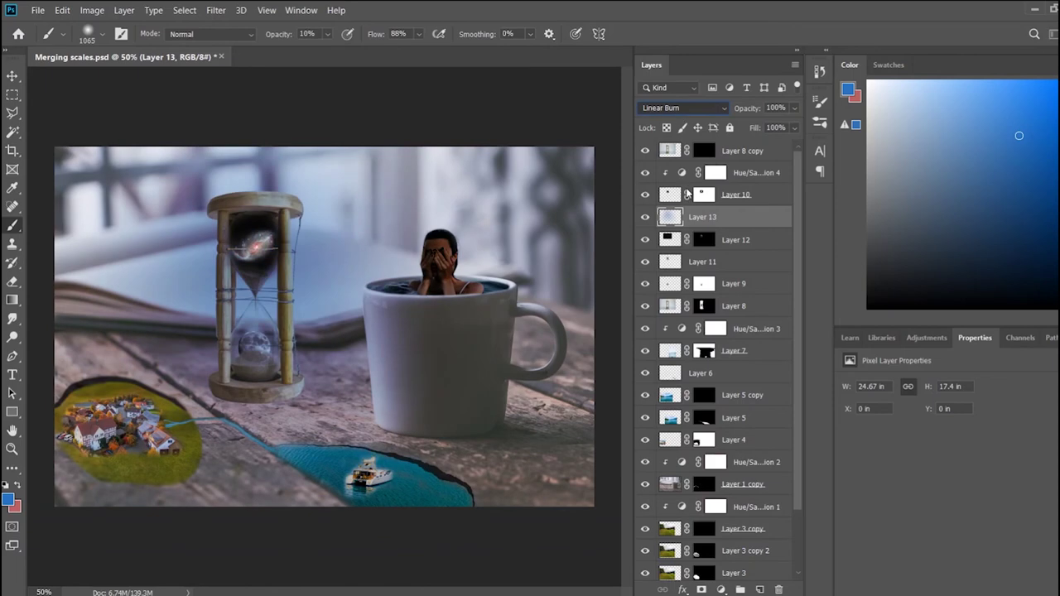
key("bracketright")
key("bracketright")
key("bracketright")
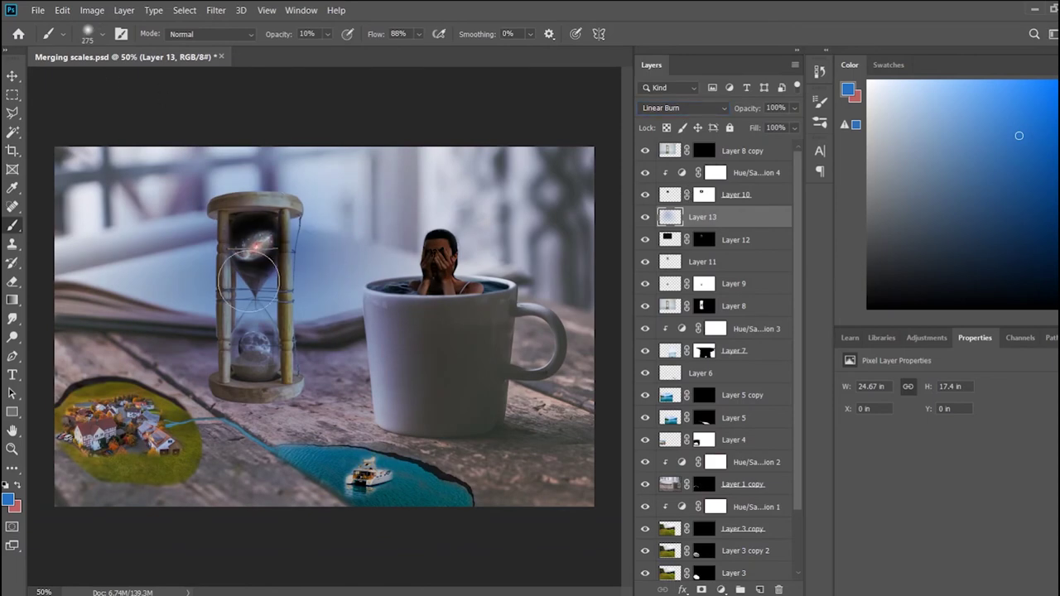
scroll(238, 280, "up", 4, "alt")
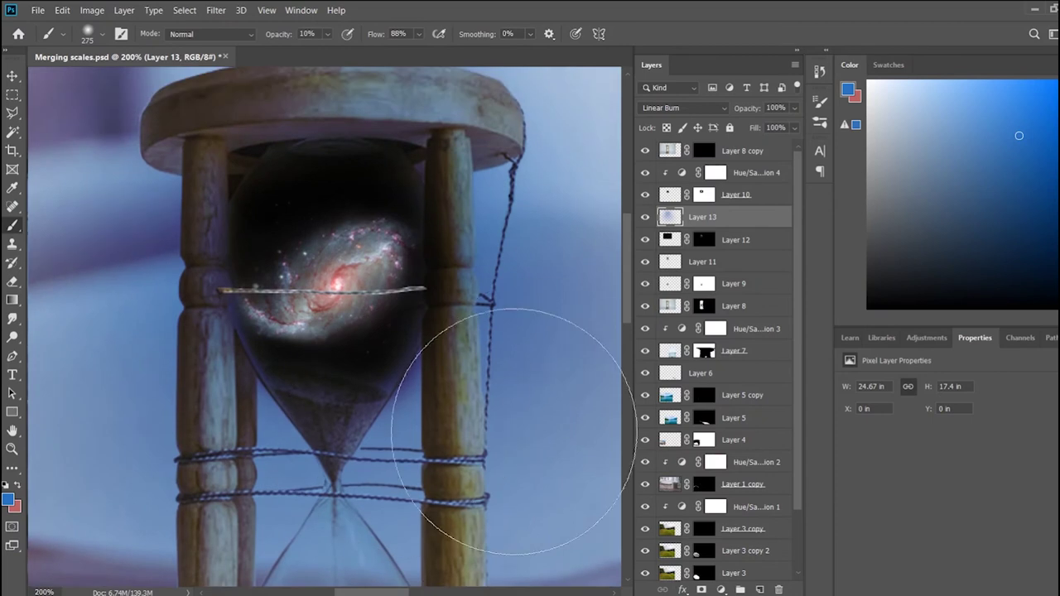
key("v")
left_click(284, 209)
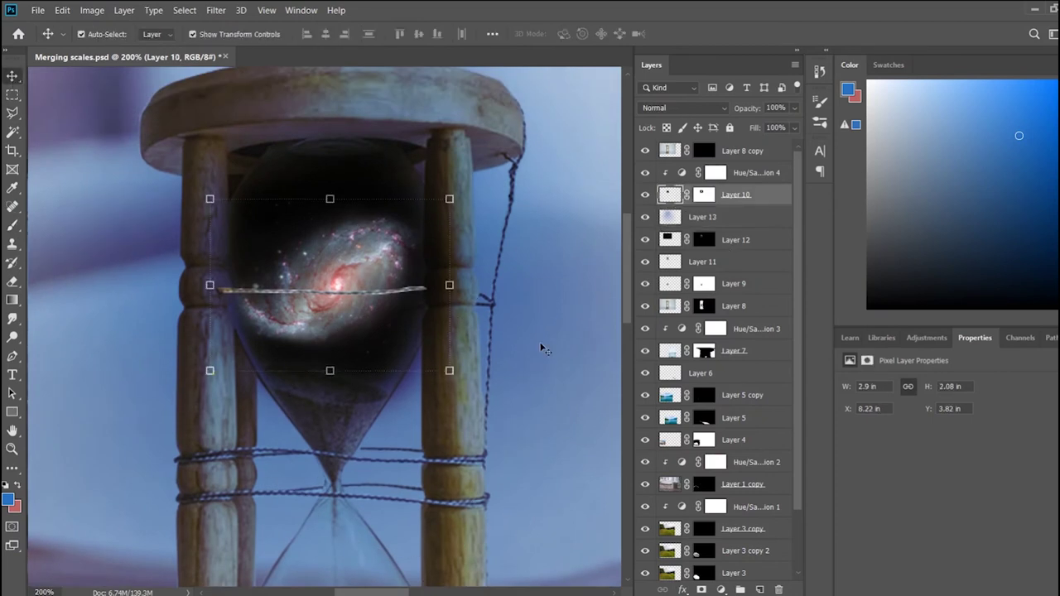
- Shift Hue/Saturation 4 toward blue and mask it to restore original colour on part of the galaxy
left_click(714, 173)
left_click_drag(950, 439, 845, 439)
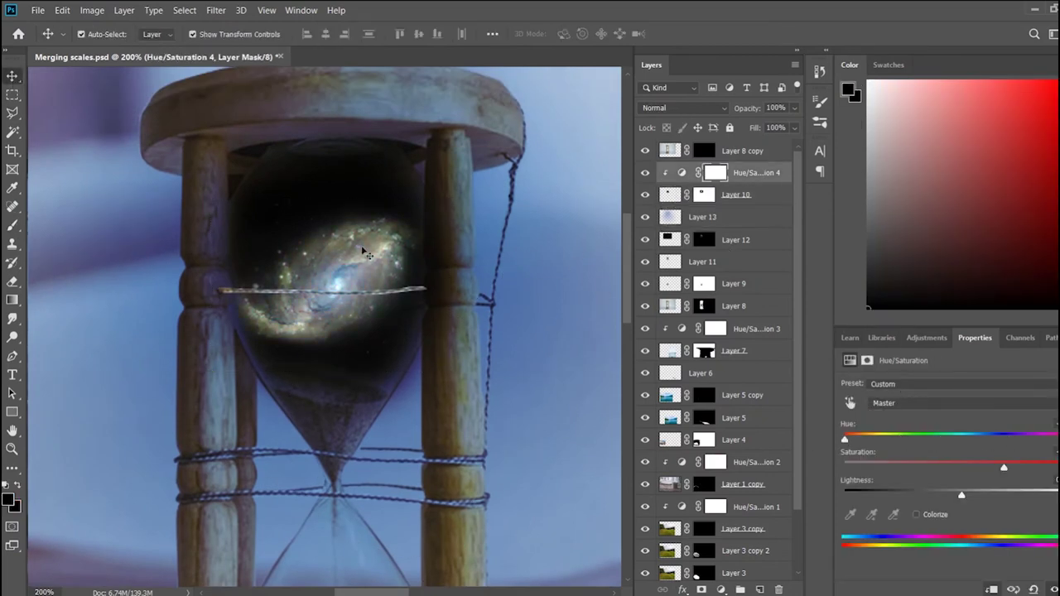
key("b")
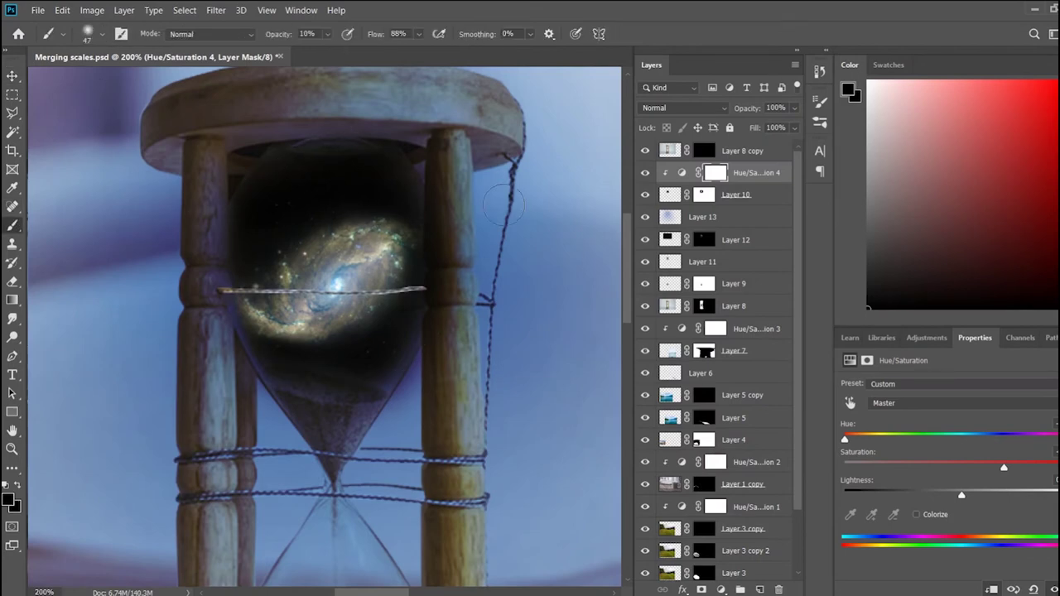
left_click_drag(357, 236, 406, 249)
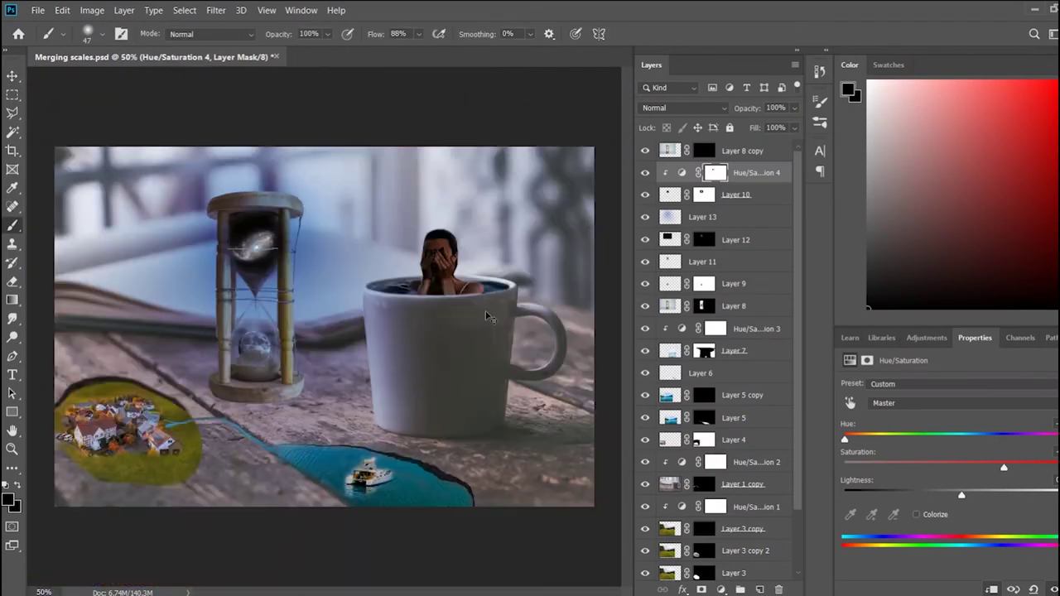
left_click_drag(377, 184, 308, 544)
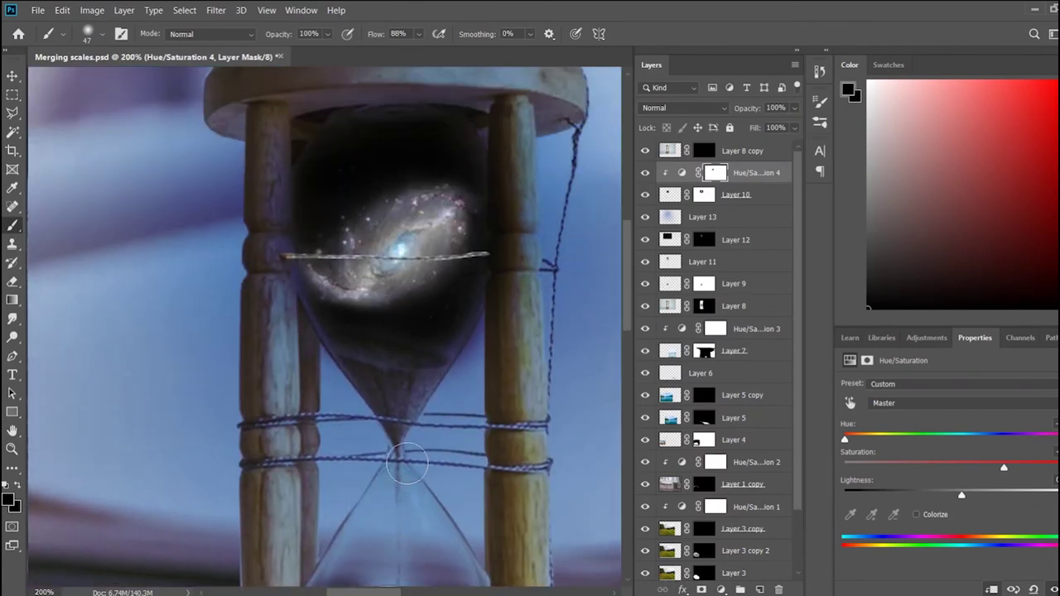
- Reduce Layer 11's opacity to 45% and check the whole composition
left_click(646, 262)
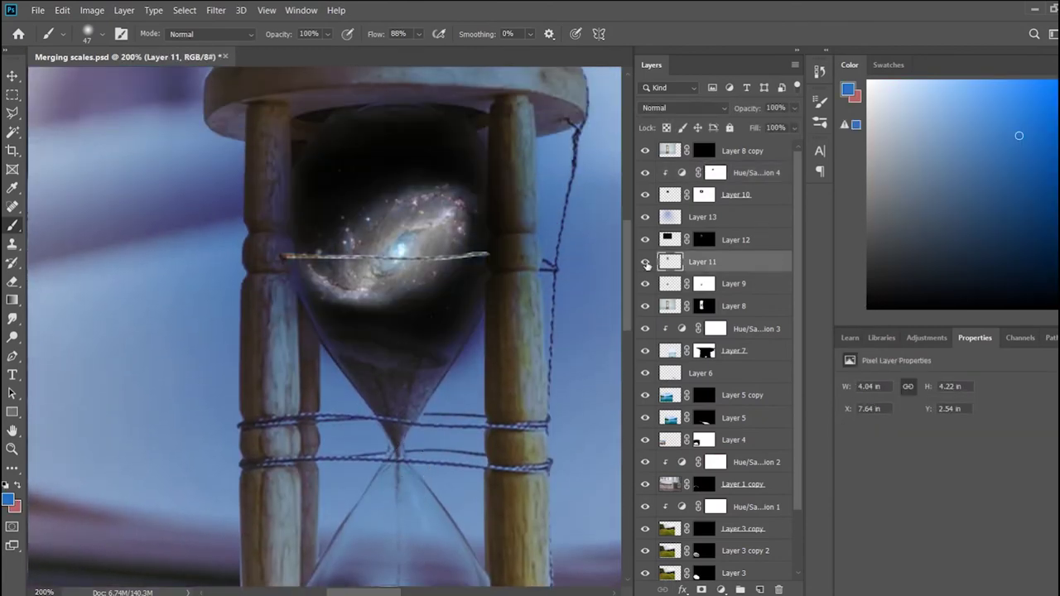
key("shift+Down")
key("shift+Down")
left_click(320, 249, "alt")
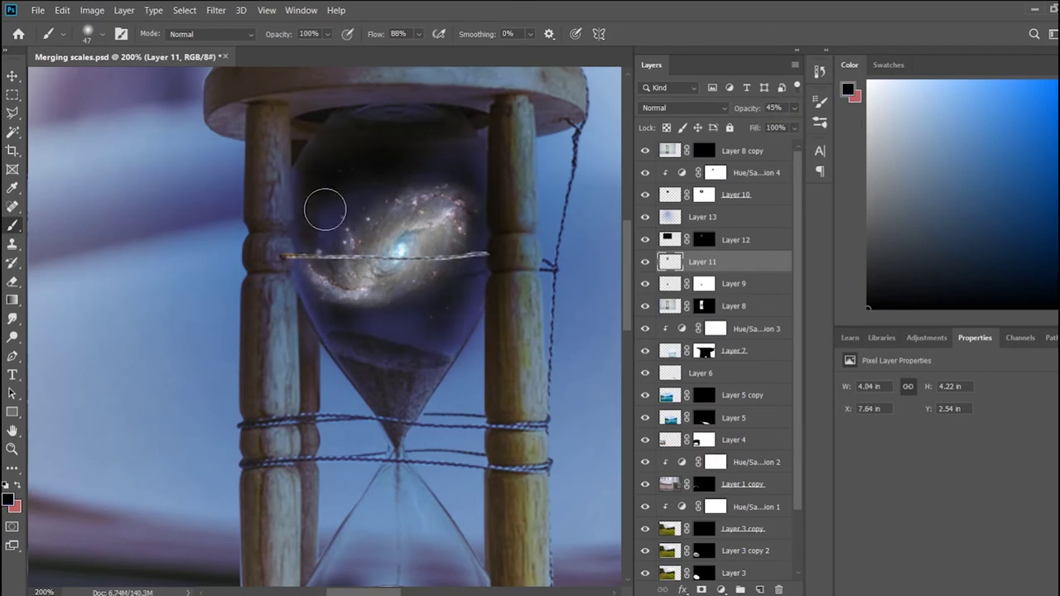
key("ctrl+0")
scroll(347, 323, "up", 5)
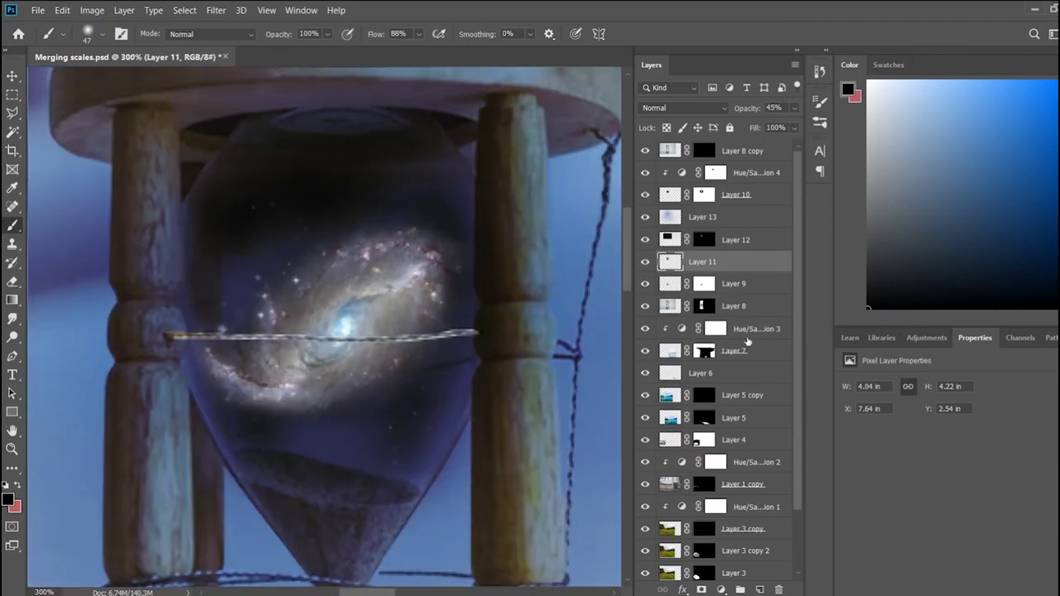
- Add Layer 14 with a soft blue glow painted around the galaxy, set to Screen
key("ctrl+shift+alt+n")
left_click(1019, 112)
left_click_drag(343, 237, 269, 238)
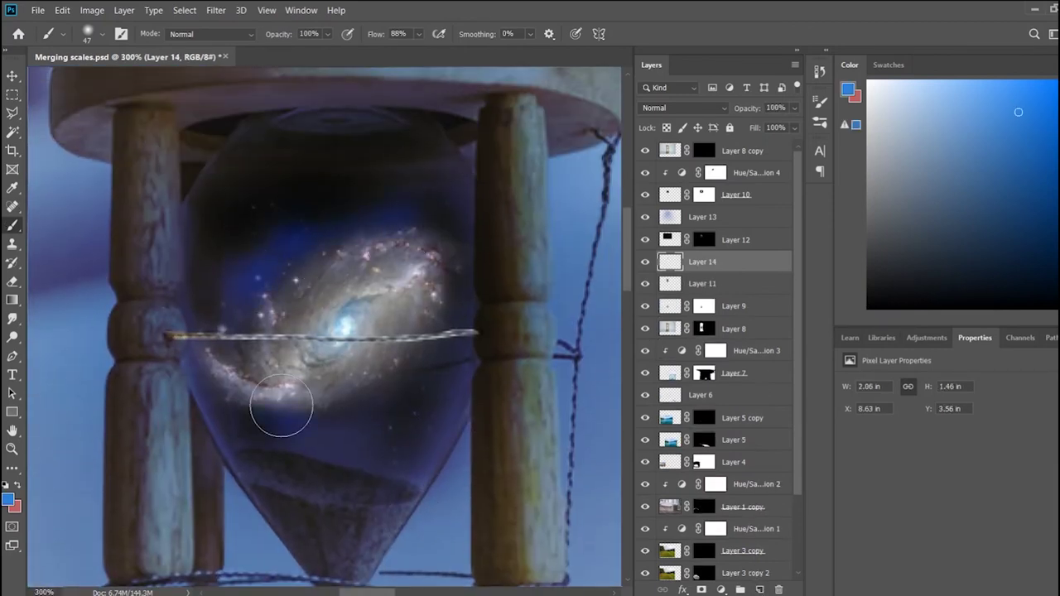
left_click(683, 108)
left_click(671, 207)
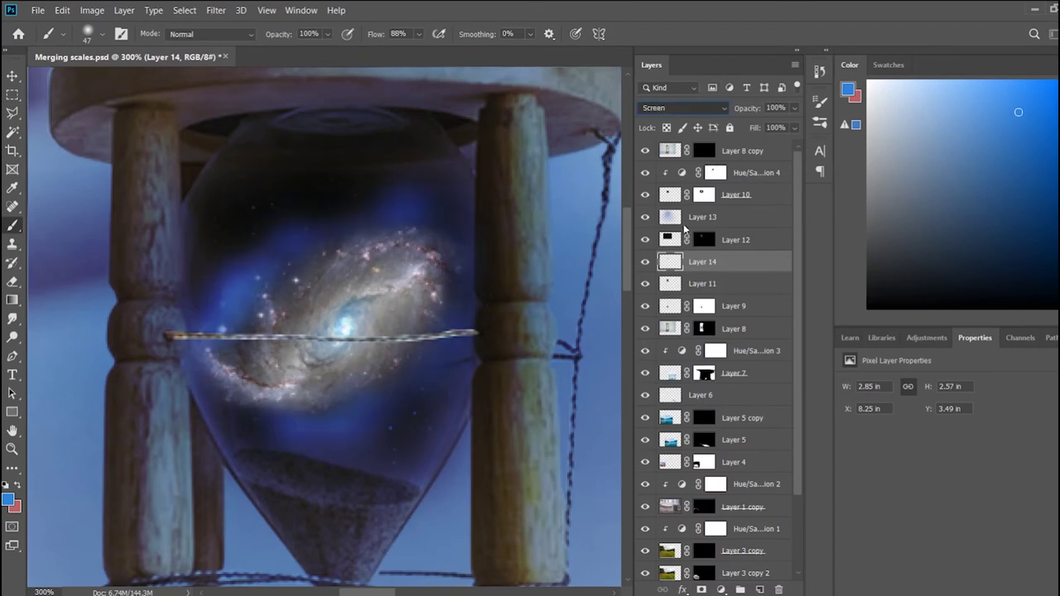
- View the whole composite, deselect the glow layer, and select Layer 9
key("ctrl+0")
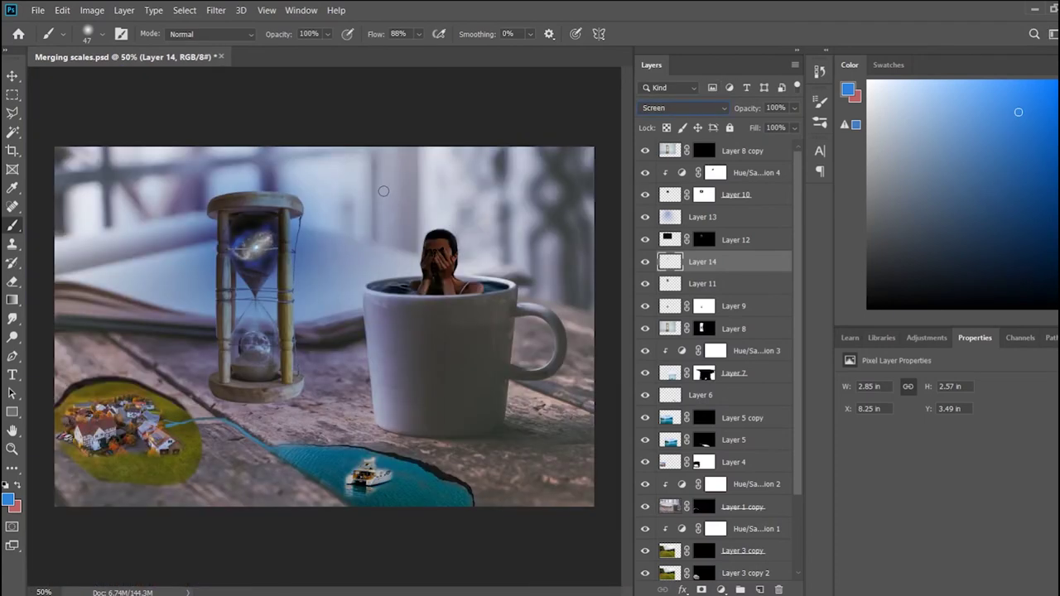
key("v")
left_click(435, 228)
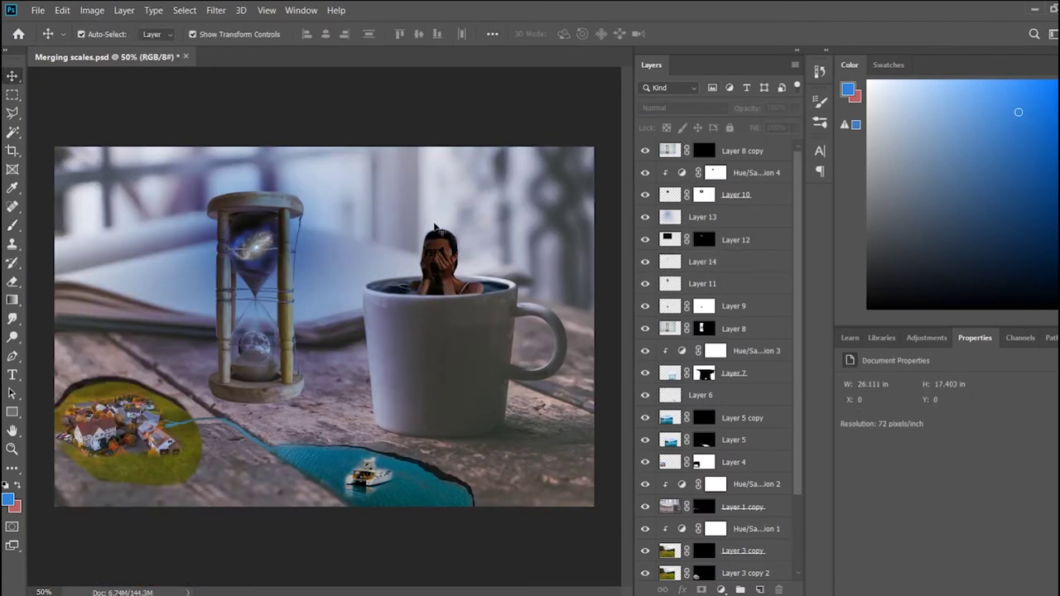
left_click(720, 306)
- Add a Hue/Saturation adjustment above Layer 9 with lowered saturation and lightness
left_click(926, 338)
left_click(866, 403)
mouse_move(965, 470)
left_mouse_down()
mouse_move(938, 470)
mouse_move(923, 497)
left_mouse_up()
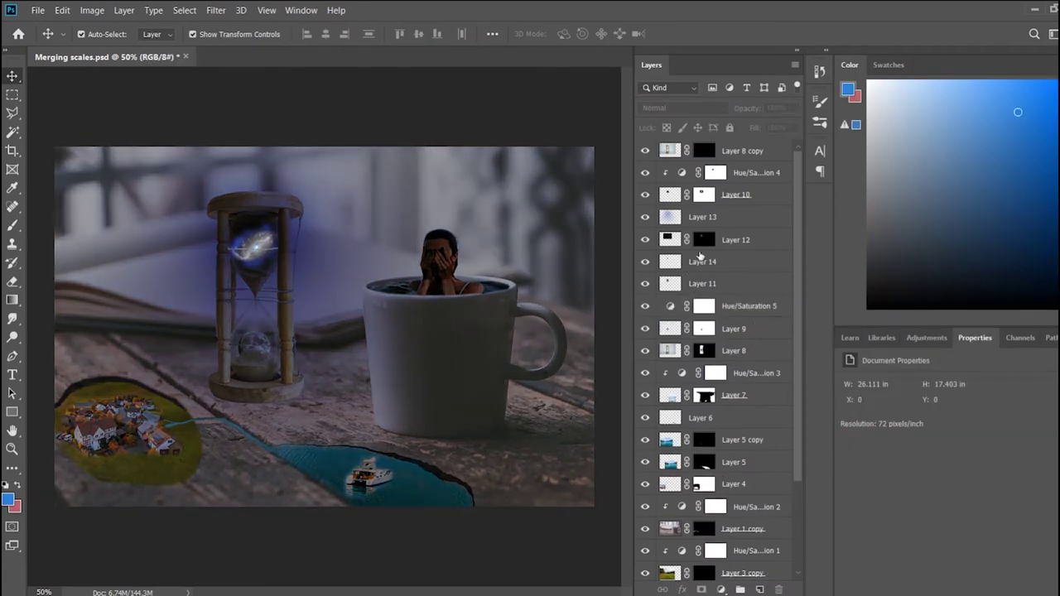
left_click(759, 590)
- Paint a faint dark vignette along the scene edges with a large 36% black brush
key("b")
key("bracketright")
key("bracketright")
key("bracketright")
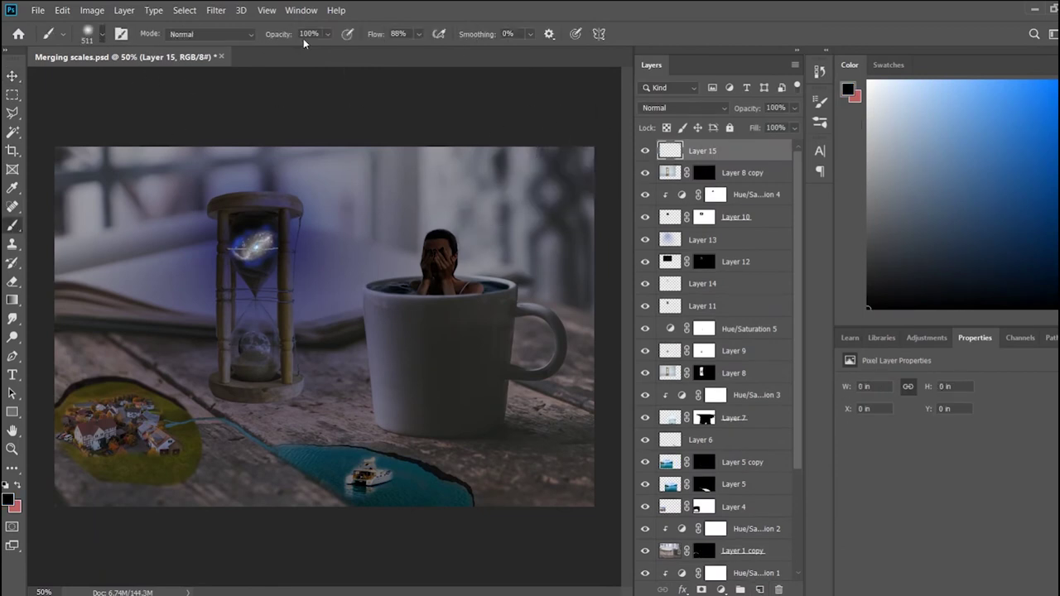
key("ctrl+minus")
key("3")
key("6")
left_click_drag(526, 277, 201, 406)
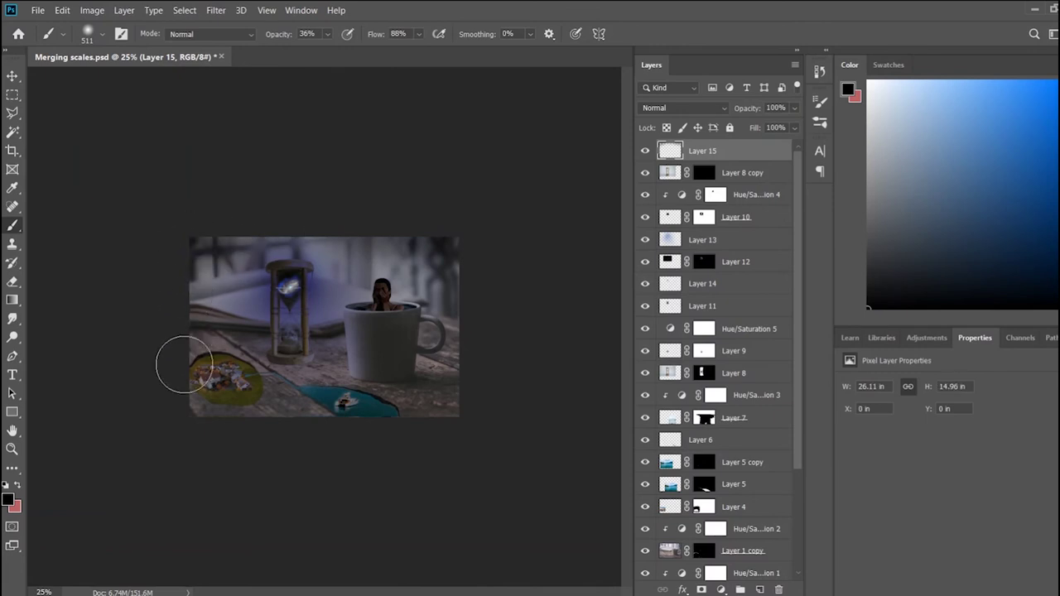
key("ctrl+z")
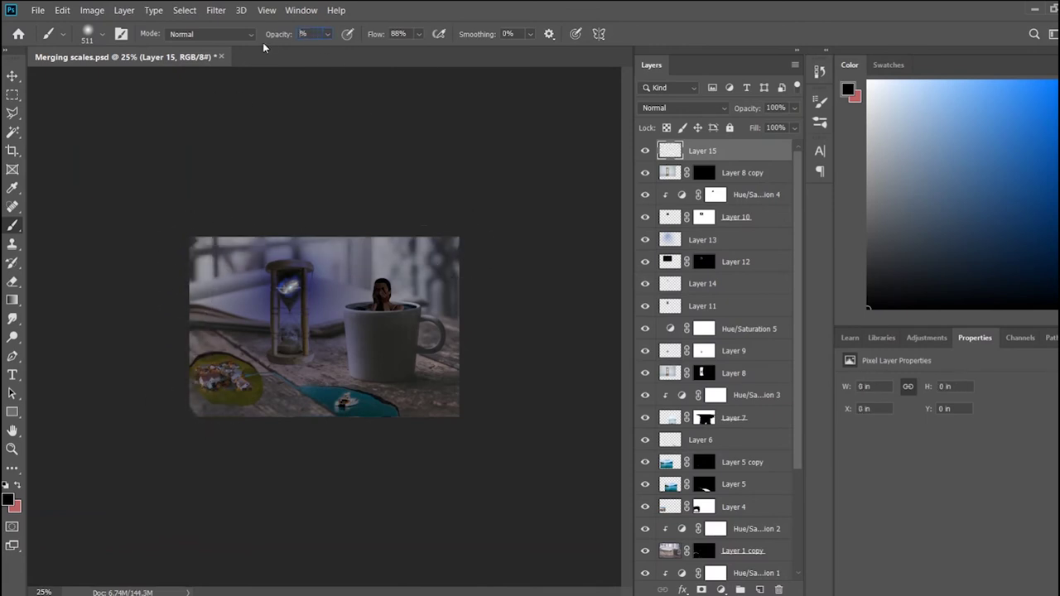
type("7")
mouse_move(470, 237)
left_mouse_down()
mouse_move(201, 355)
mouse_move(390, 403)
mouse_move(450, 295)
mouse_move(359, 247)
mouse_move(185, 244)
mouse_move(206, 246)
mouse_move(440, 403)
mouse_move(451, 391)
left_mouse_up()
- Zoom back to 50% and select the background photo Layer 1
key("ctrl+plus")
key("ctrl+plus")
key("v")
scroll(729, 497, "down", 5)
left_click(756, 569)
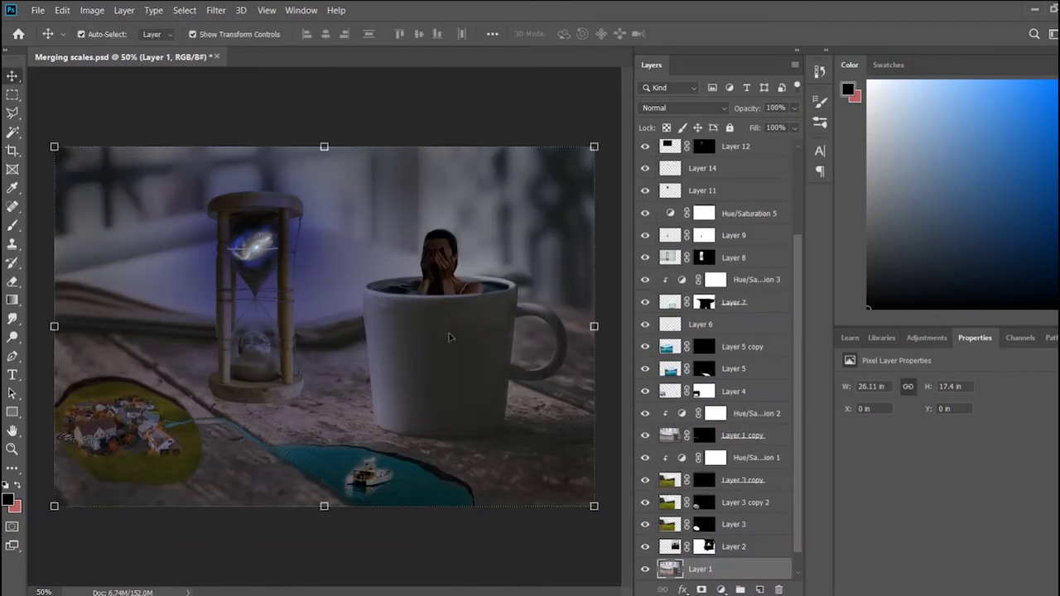
- Duplicate Layer 1 and add a blue Colorize Hue/Saturation adjustment above the copy
key("ctrl+j")
left_click(927, 337)
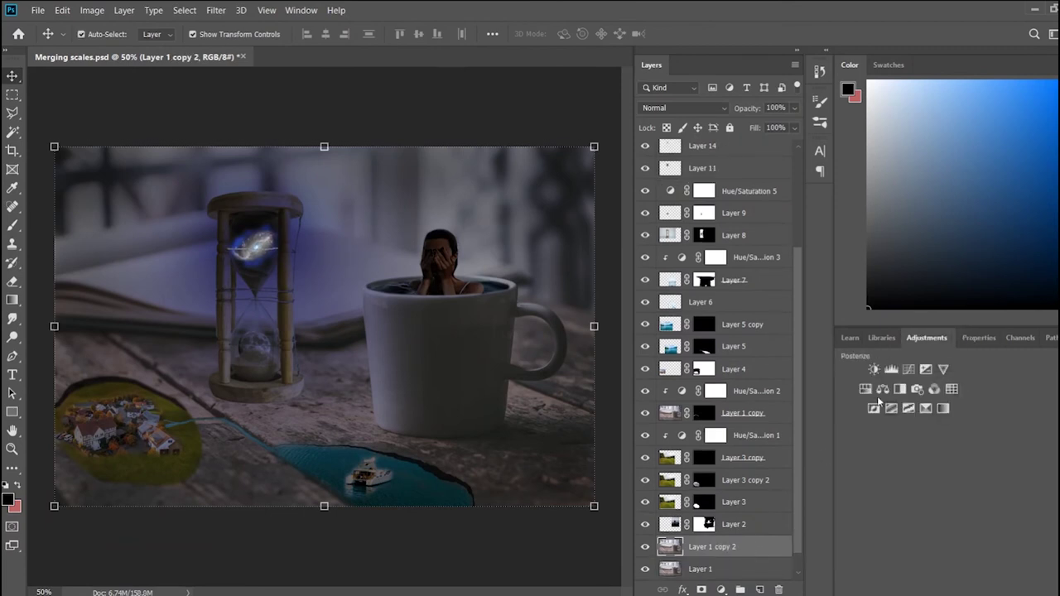
left_click(879, 406)
left_click(916, 514)
left_click_drag(962, 439, 992, 439)
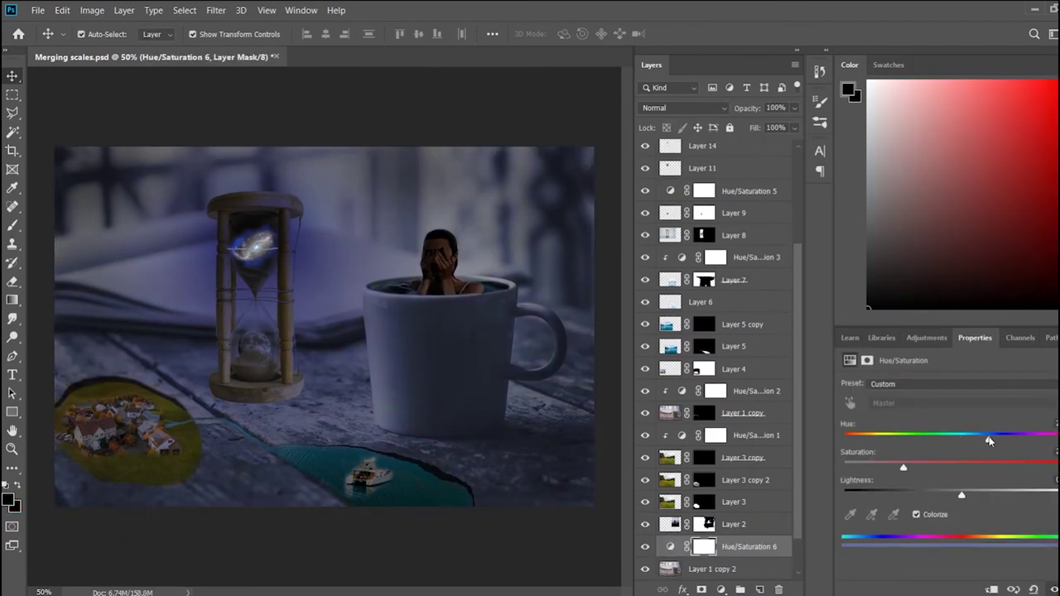
- Add a mask to Layer 1 copy 2 and paint black into it near the mug
left_click(746, 569)
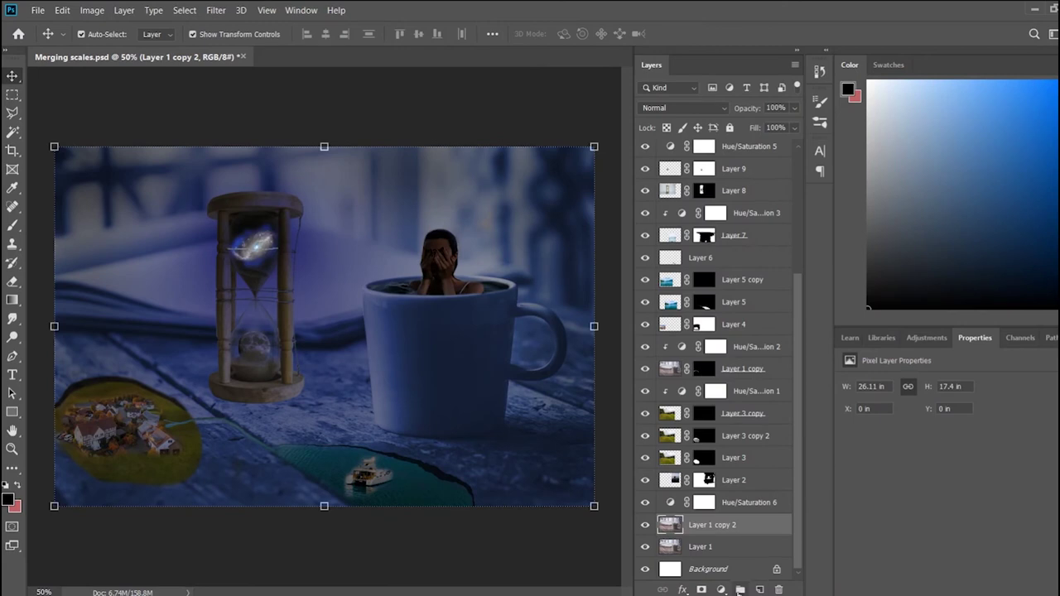
left_click(702, 590)
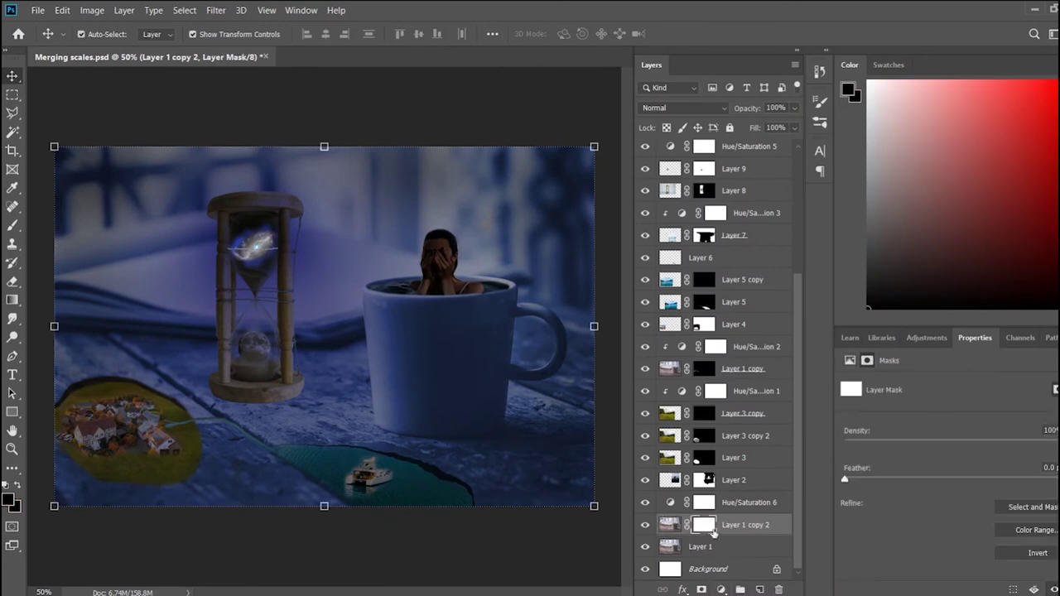
left_click(926, 337)
key("b")
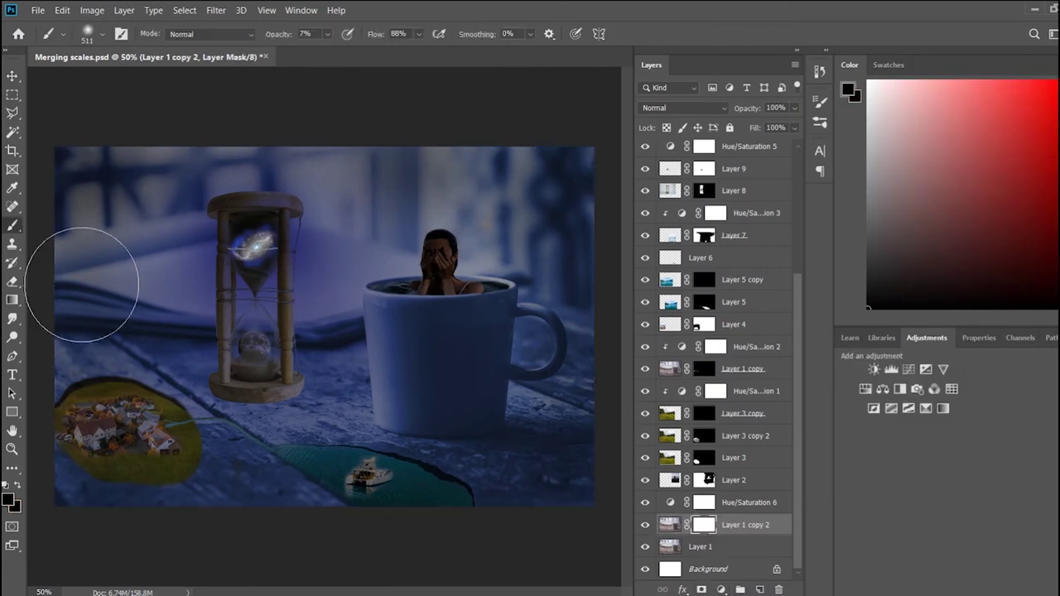
key("0")
left_click_drag(347, 393, 338, 398)
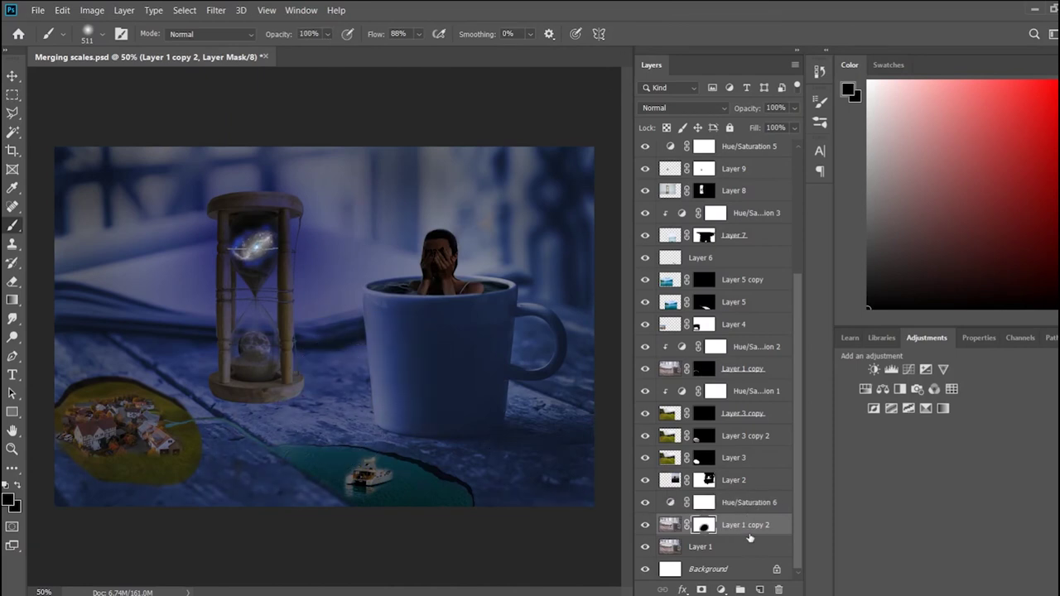
- Clip Hue/Saturation 6 to Layer 1 copy 2, invert the mask, and softly reveal blue tint at 34%
left_click(703, 524)
left_click(720, 513, "alt")
left_click(979, 340)
key("ctrl+i")
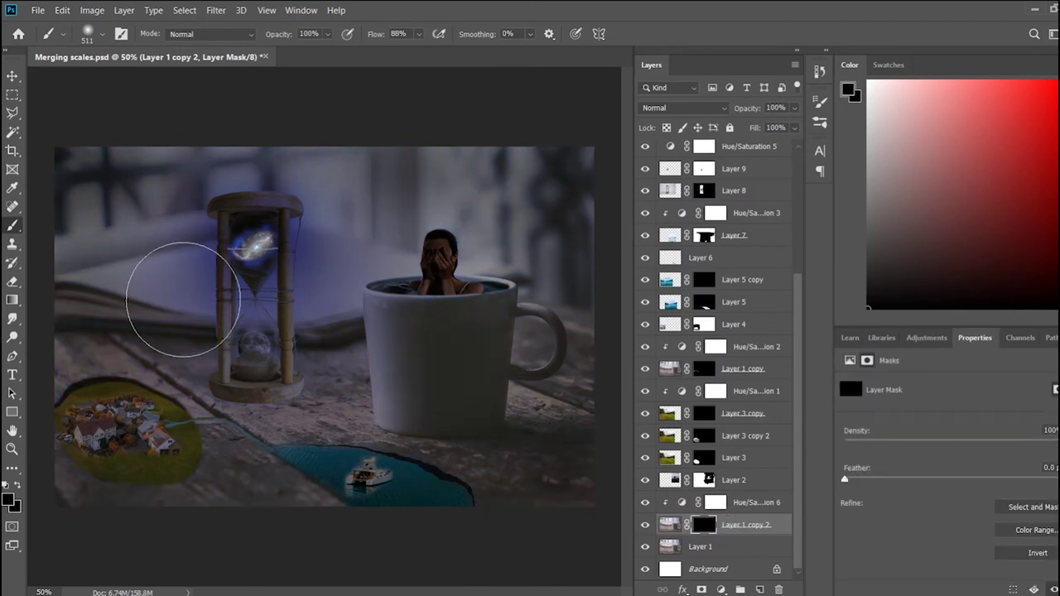
key("x")
left_click_drag(379, 305, 379, 318)
key("3")
key("4")
mouse_move(403, 395)
left_mouse_down()
mouse_move(324, 390)
mouse_move(217, 405)
mouse_move(177, 323)
mouse_move(295, 351)
mouse_move(99, 244)
mouse_move(109, 353)
mouse_move(331, 492)
mouse_move(473, 383)
mouse_move(530, 497)
mouse_move(108, 363)
left_mouse_up()
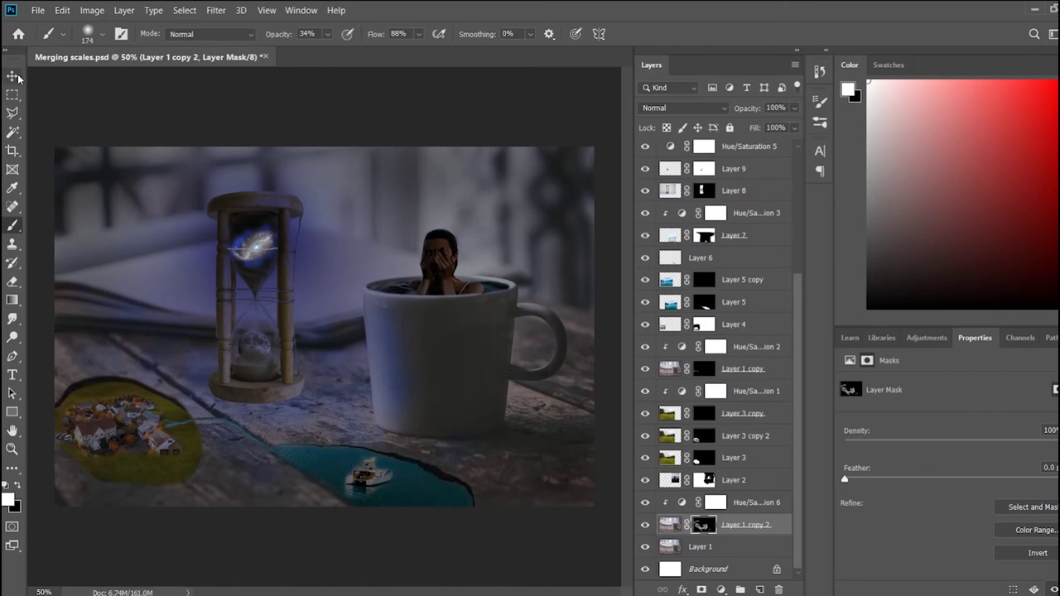
- Duplicate the woman's Layer 2
left_click(12, 76)
left_click(733, 479)
key("ctrl+j")
left_click(927, 338)
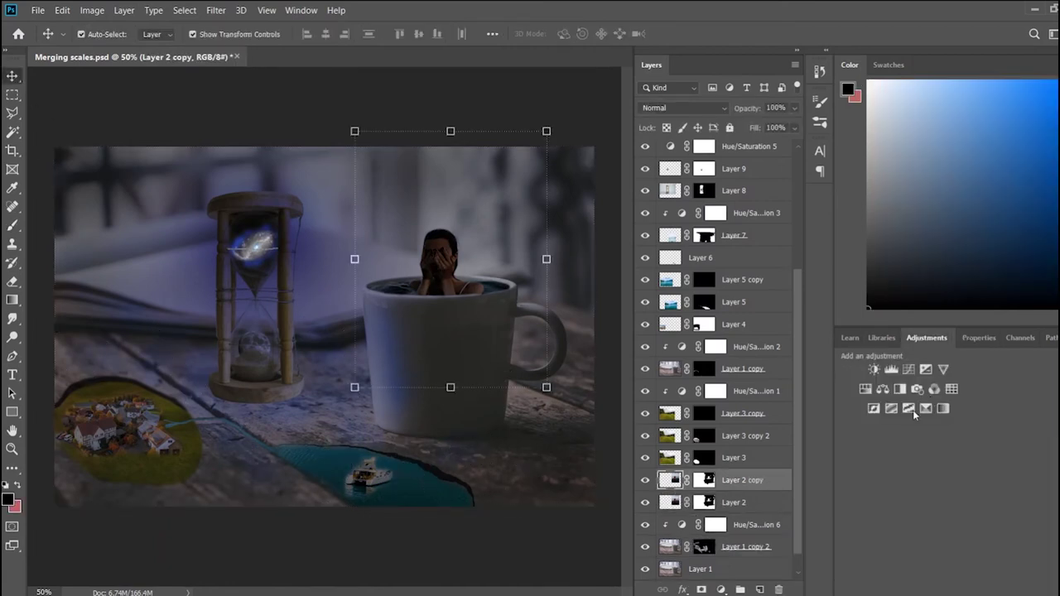
- Clip a blue Colorize Hue/Saturation adjustment to Layer 2 copy
left_click(865, 389)
key("ctrl+alt+g")
left_click(945, 519)
mouse_move(983, 439)
left_mouse_down()
mouse_move(971, 442)
mouse_move(986, 440)
left_mouse_up()
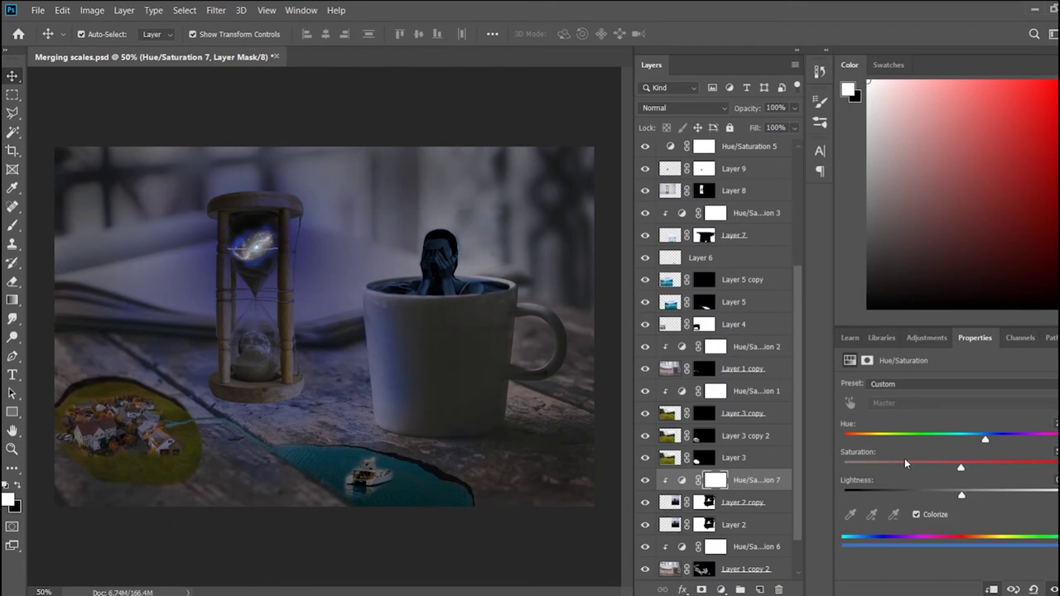
- Give Layer 2 copy an inverted mask and paint white to reveal blue on face and hands
left_click(704, 502)
key("alt+BackSpace")
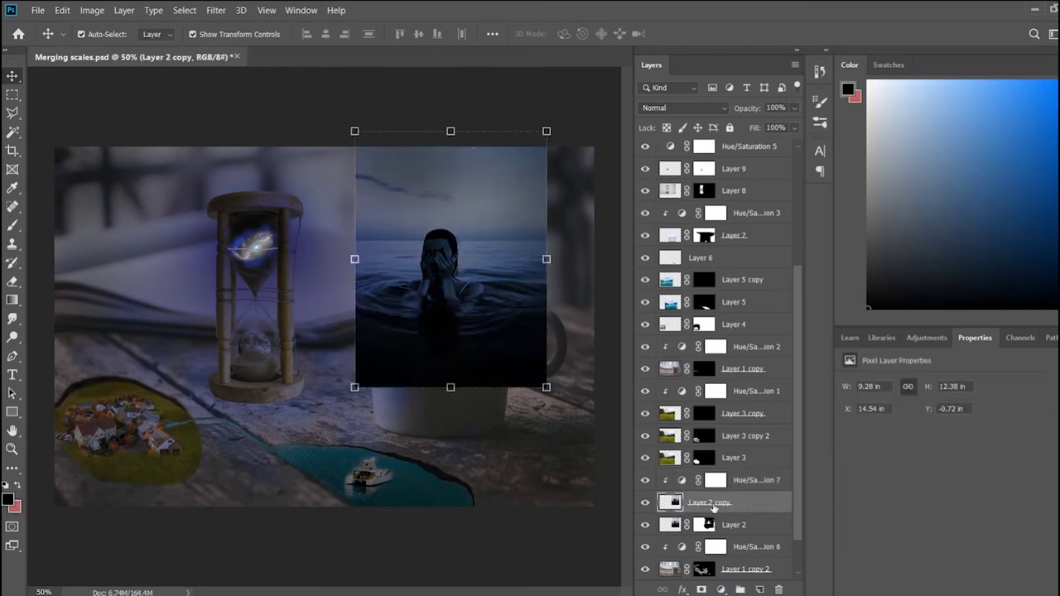
left_click(1036, 552)
key("ctrl+1")
key("b")
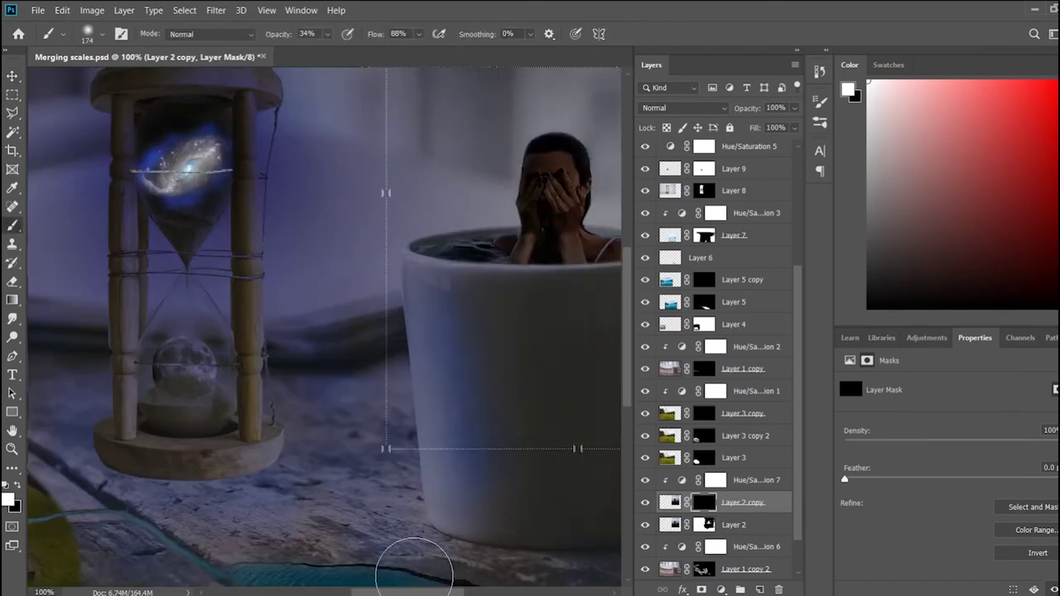
scroll(414, 575, "right", 2)
left_click_drag(453, 172, 392, 248)
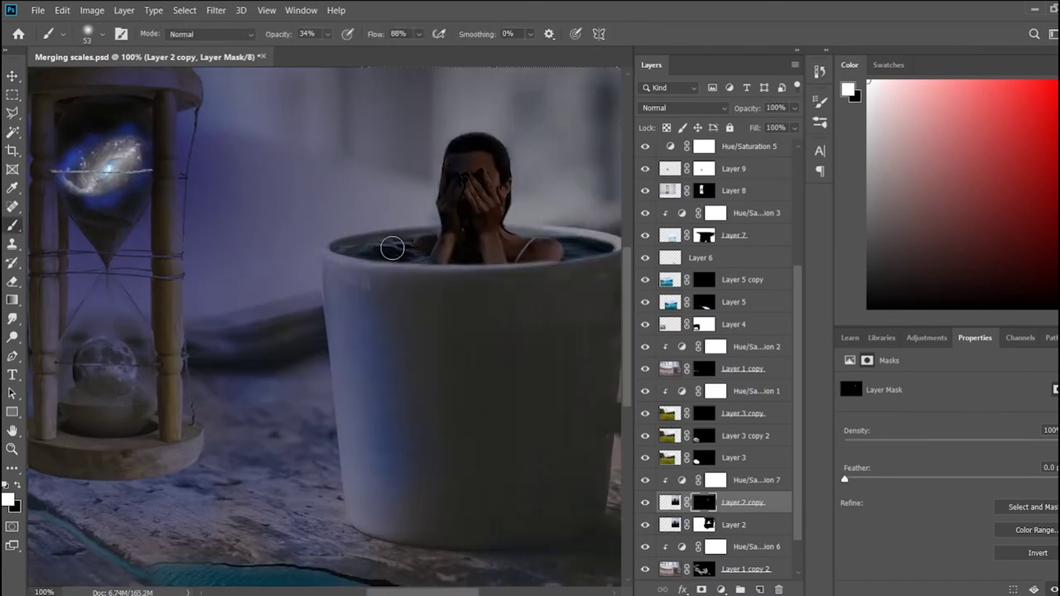
scroll(394, 487, "left", 2)
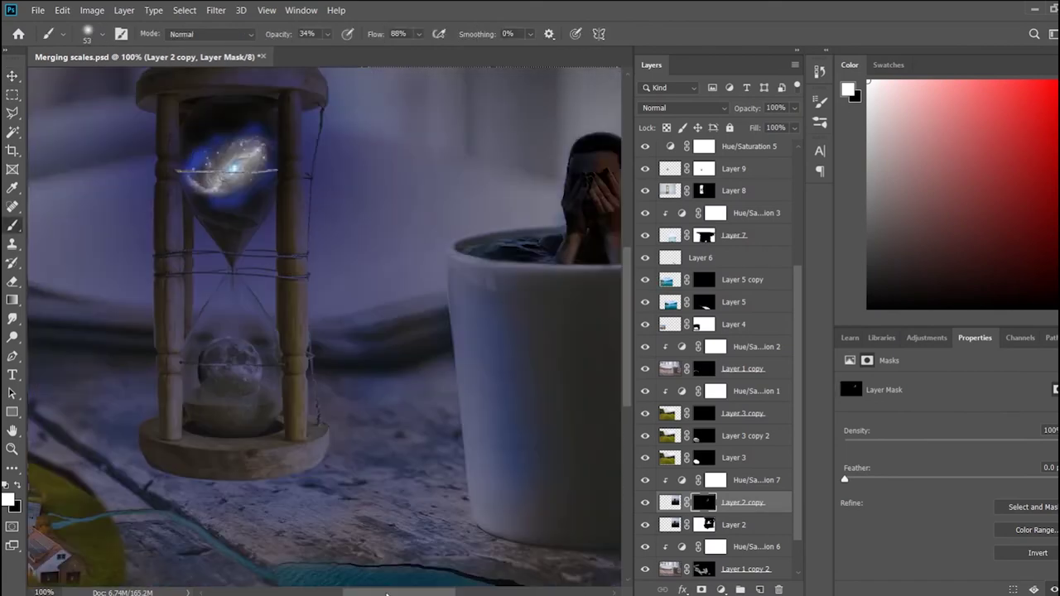
scroll(394, 487, "left", 6)
scroll(394, 488, "down", 5)
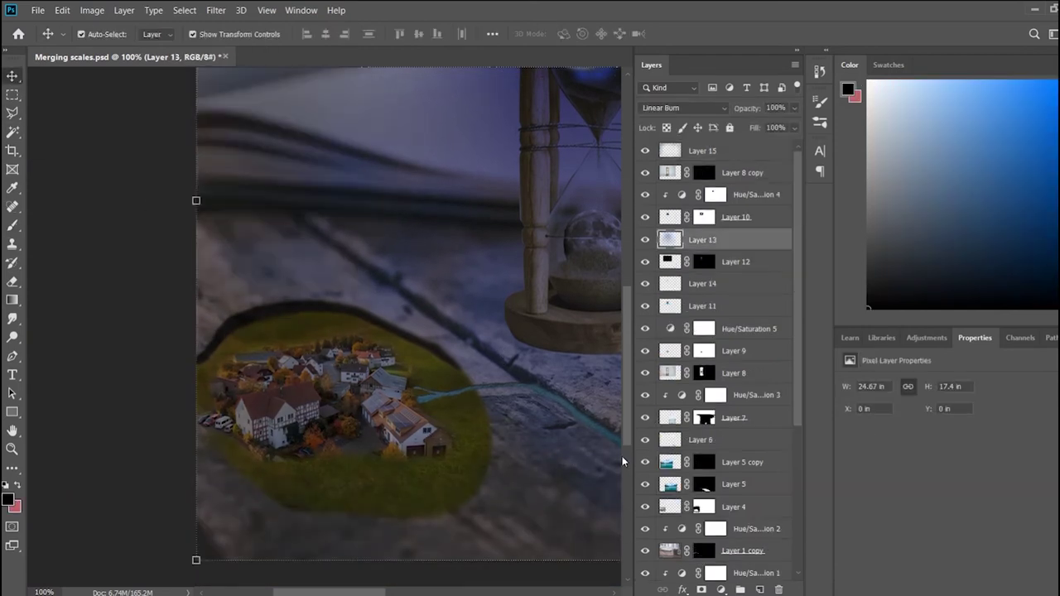
- Select the hourglass Layer 8 and duplicate it as Layer 8 copy 2
left_click(537, 478)
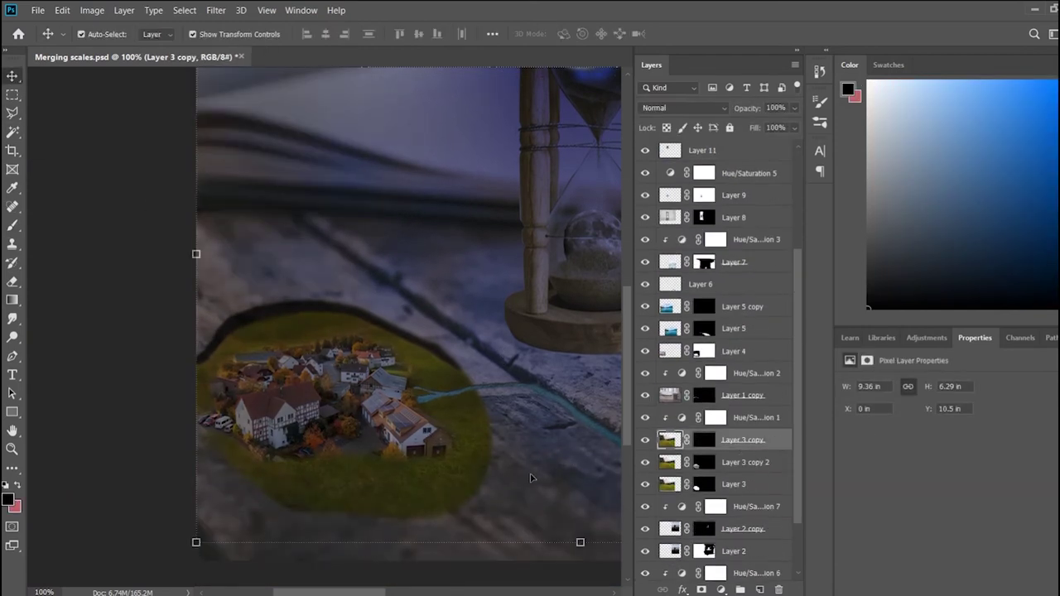
scroll(763, 378, "up", 3)
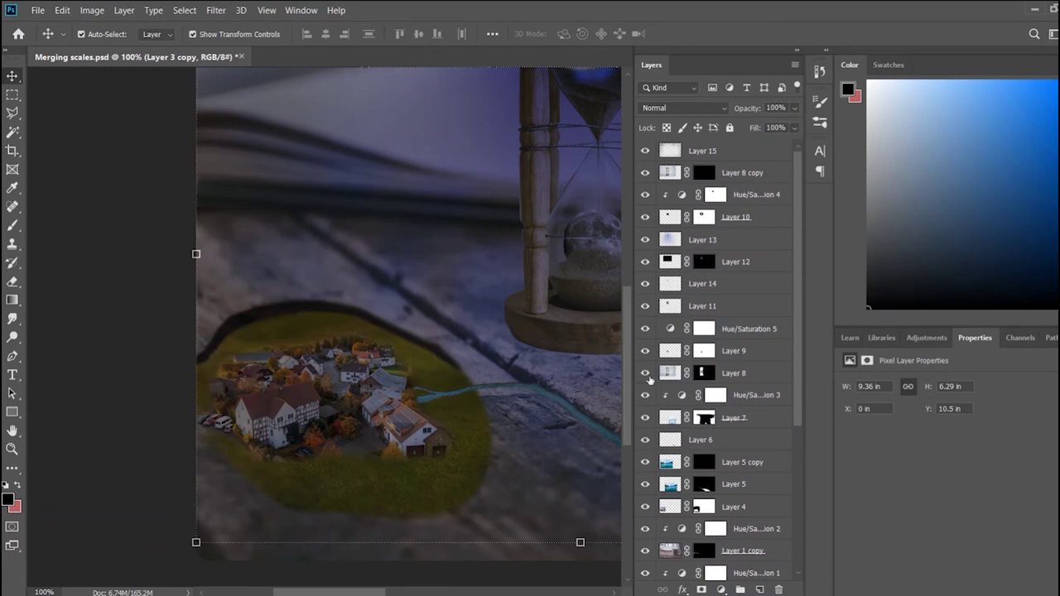
left_click(764, 378)
key("ctrl+j")
scroll(511, 503, "up", 5)
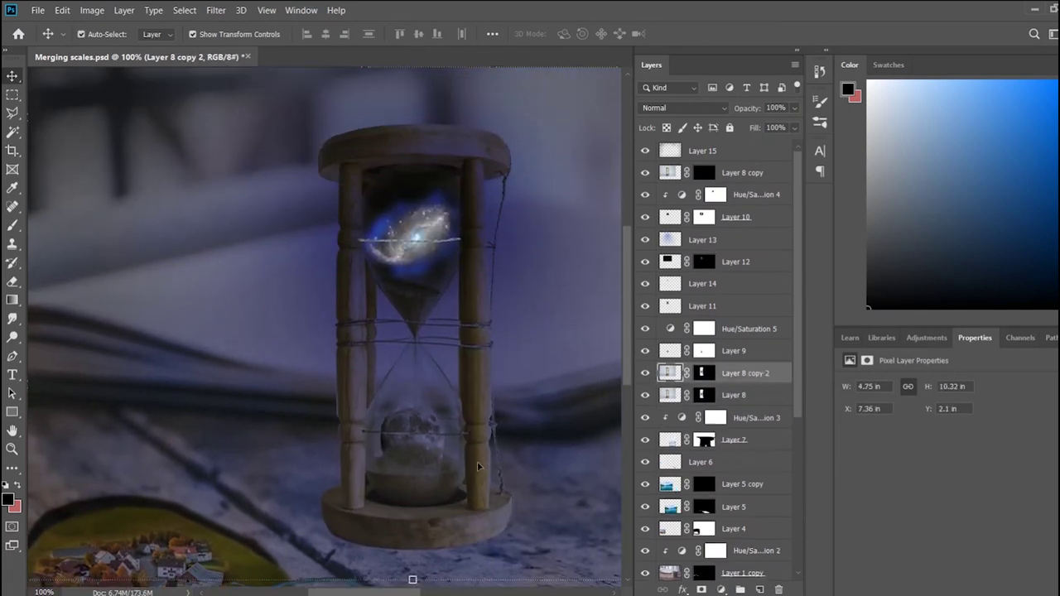
left_click(926, 338)
- Clip a blue Colorize Hue/Saturation 8 adjustment to Layer 8 copy 2
left_click(874, 390)
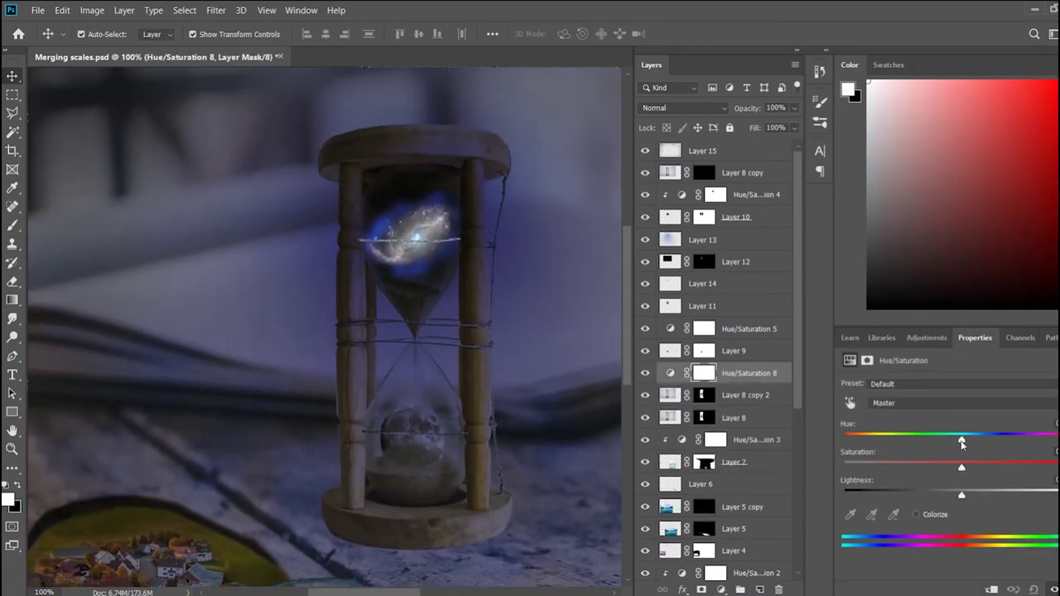
left_click(916, 514)
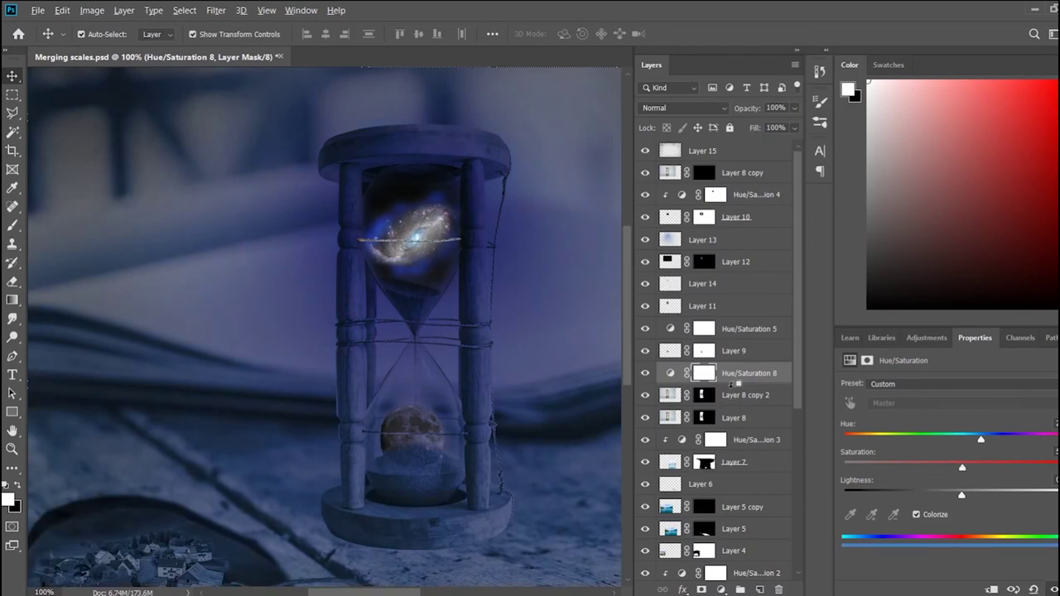
left_click(733, 384, "alt")
- Copy Layer 8's mask onto Layer 8 copy 2, invert it, and brush white at 37 px
left_click(706, 395)
left_click(703, 590)
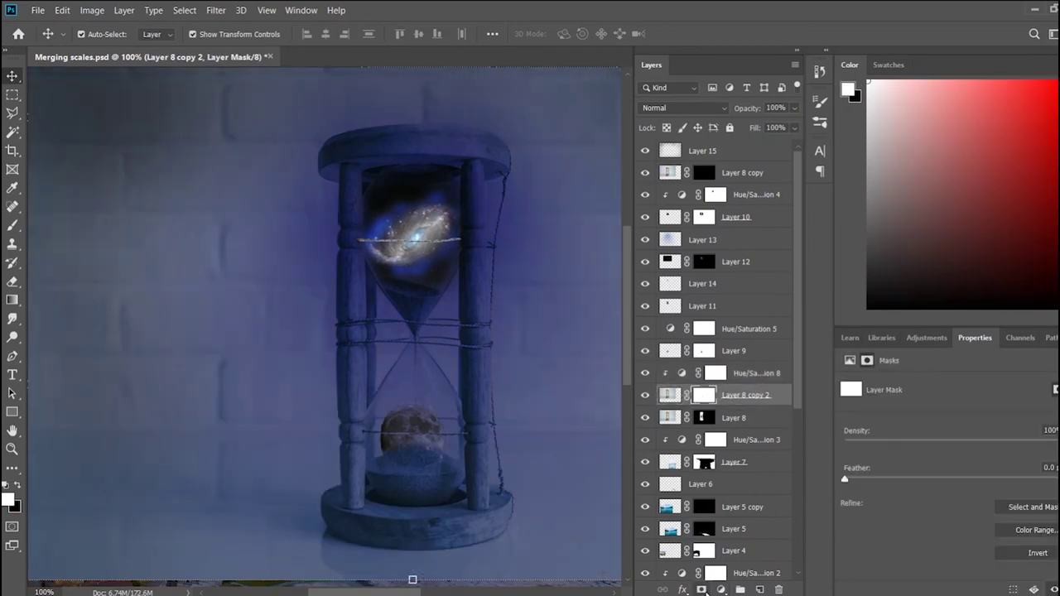
left_click_drag(702, 417, 704, 395)
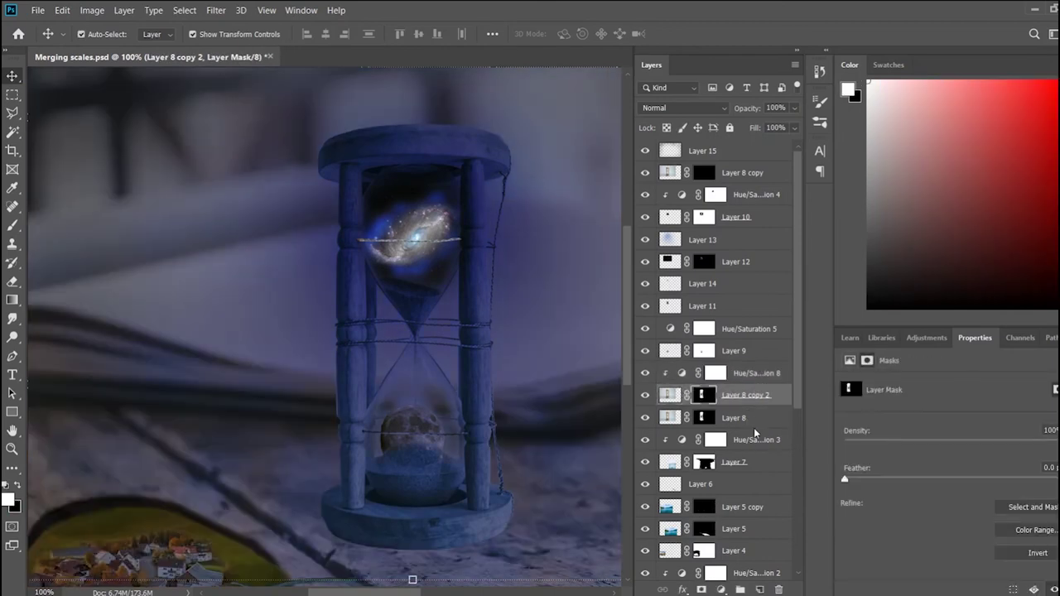
key("alt+BackSpace")
key("ctrl+i")
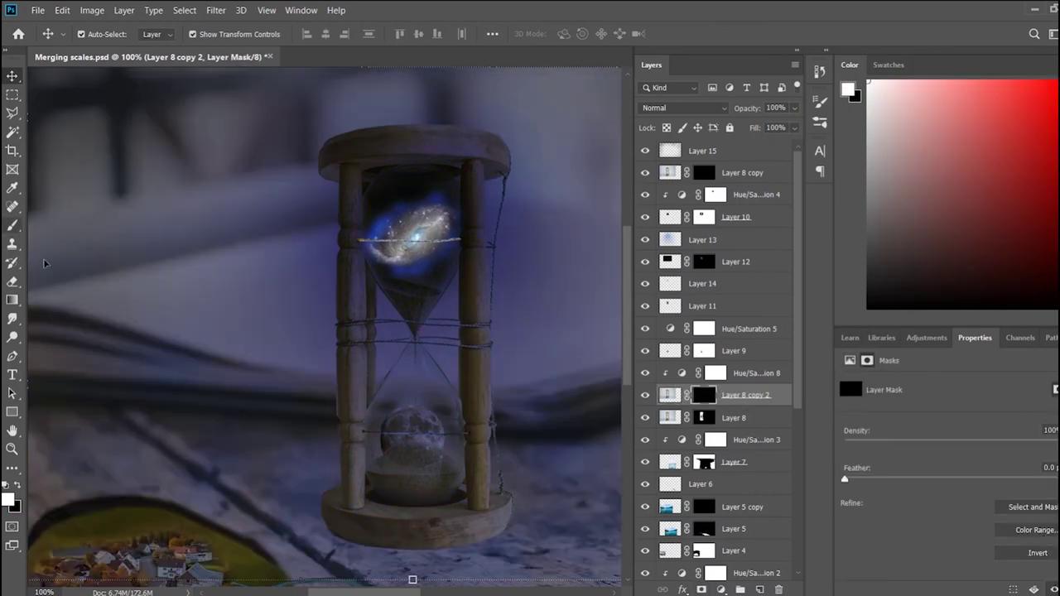
key("b")
key("bracketleft")
key("bracketleft")
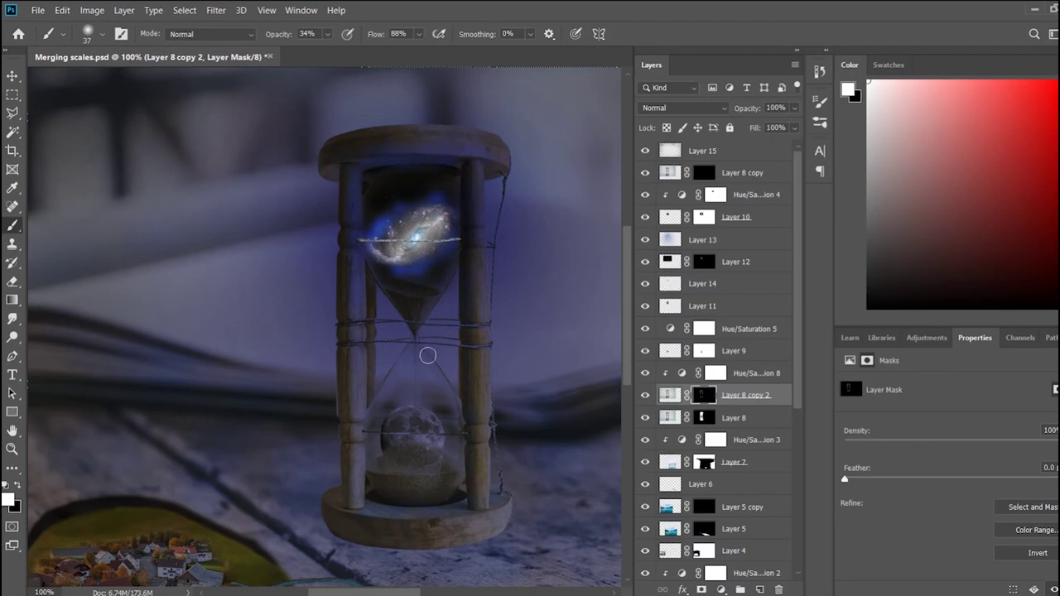
key("v")
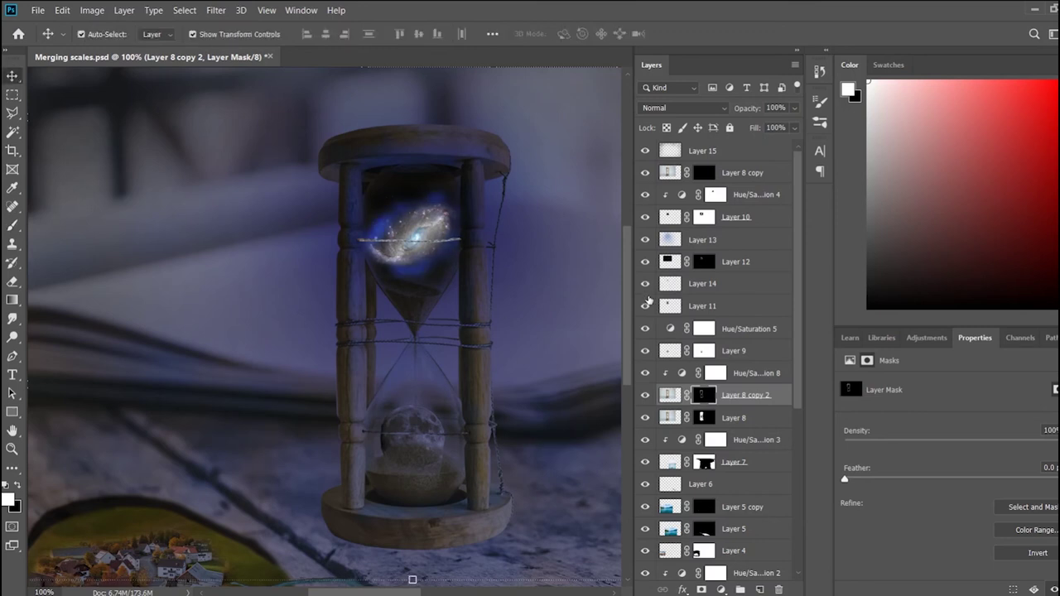
left_click(769, 353)
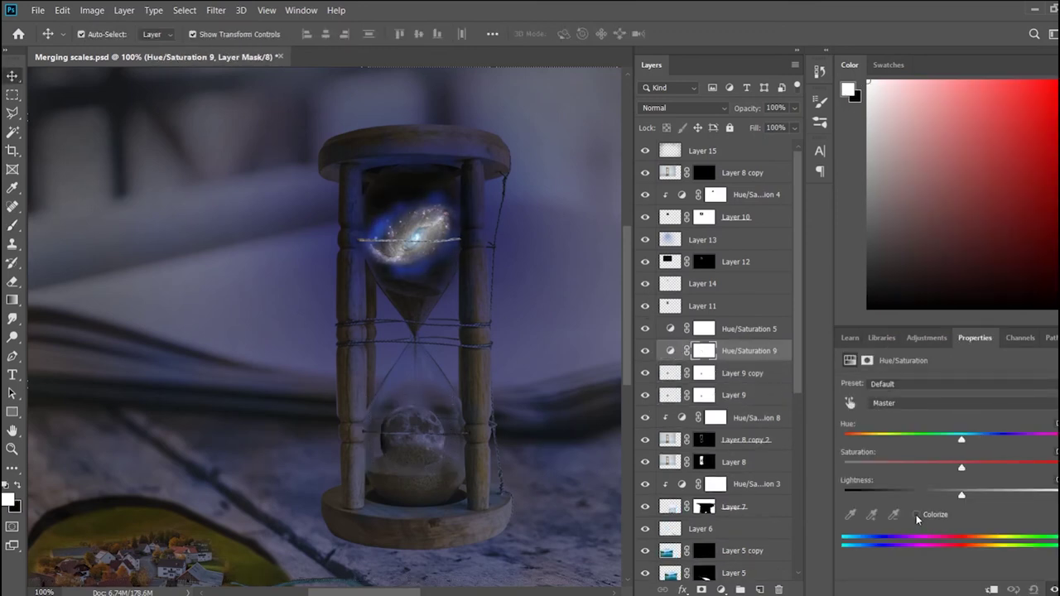
- Add a Hue/Saturation adjustment clipped to Layer 9 copy, hide it with a black mask, and ready a white brush
left_click(756, 362, "alt")
left_click(703, 373)
key("ctrl+i")
key("b")
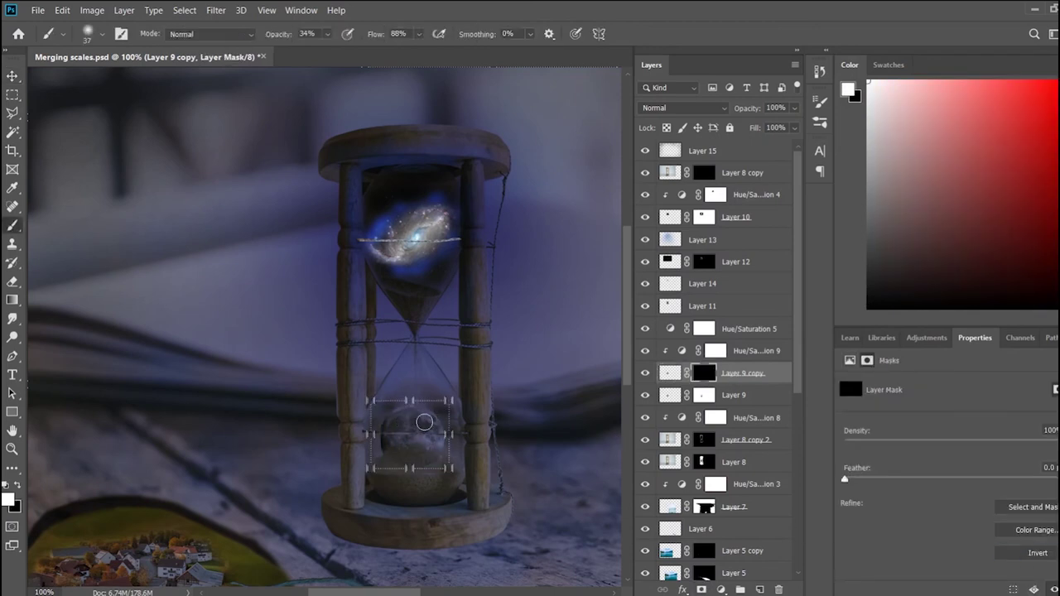
left_click(13, 76)
left_click(14, 225)
key("x")
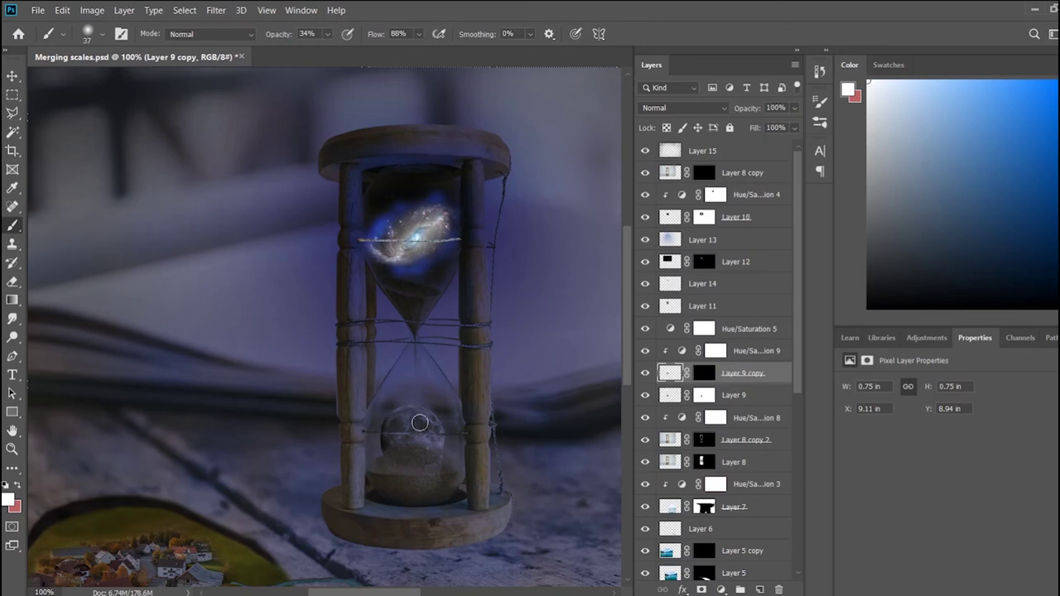
- Paint white on Layer 9 copy's mask to reveal the moon's top in the lower bulb
scroll(476, 390, "up", 2, "alt")
scroll(476, 390, "down", 3)
scroll(575, 516, "right", 3)
left_click_drag(397, 591, 382, 591)
left_click(704, 373)
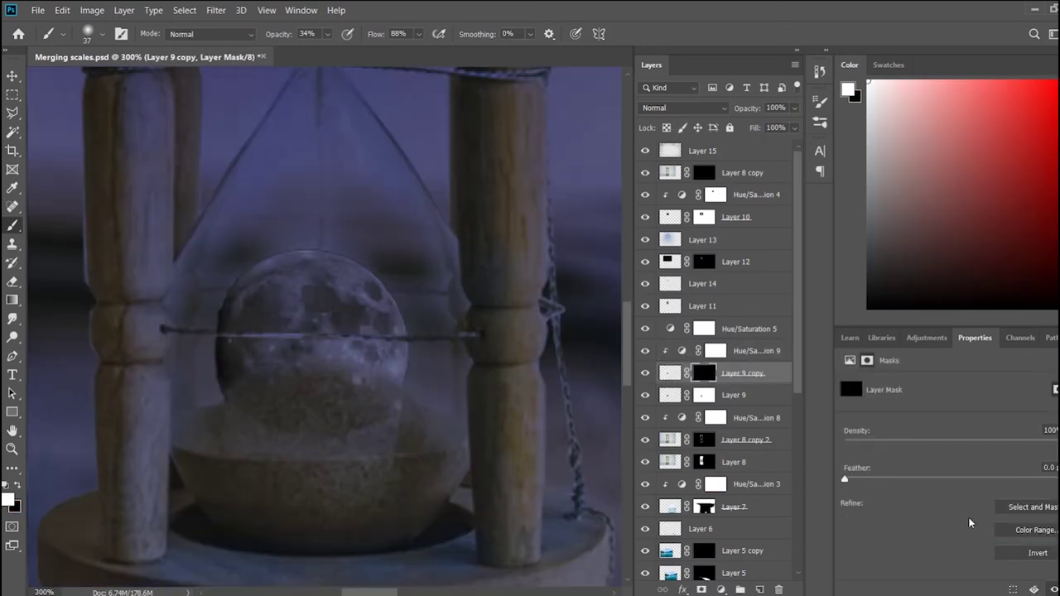
mouse_move(284, 277)
left_mouse_down()
mouse_move(251, 299)
mouse_move(338, 286)
left_mouse_up()
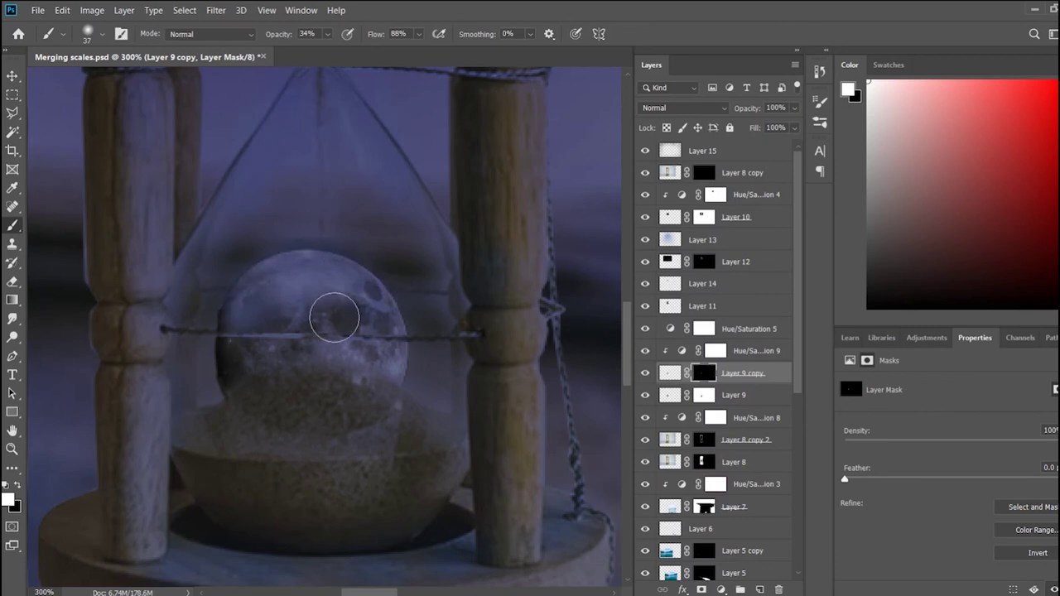
- Select Layer 8 copy 2's mask and zoom out to view the whole composition
left_click(706, 444)
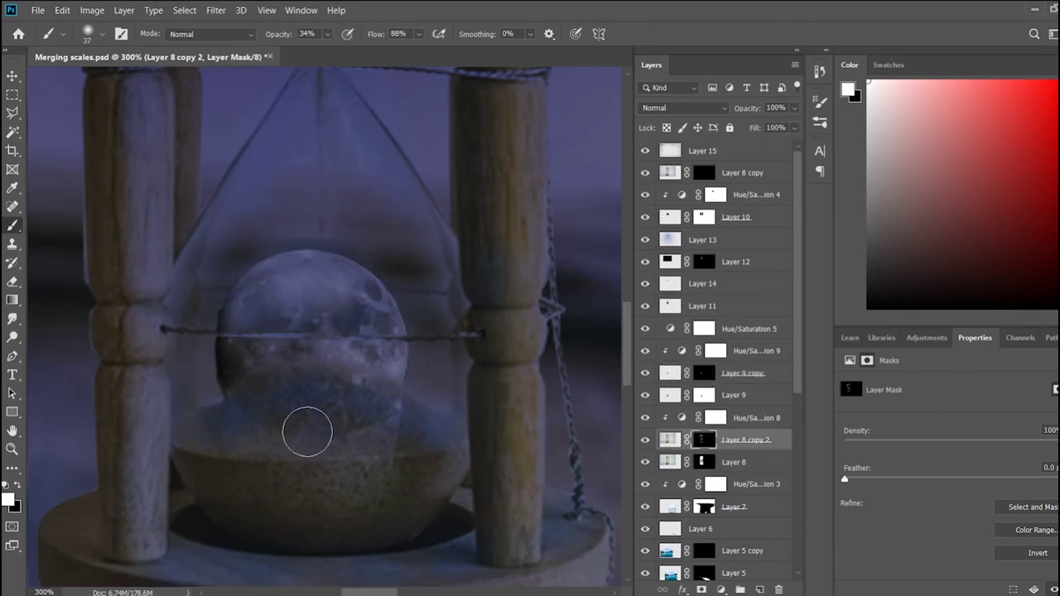
key("ctrl+minus")
key("ctrl+minus")
key("ctrl+minus")
key("ctrl+minus")
key("ctrl+plus")
key("ctrl+minus")
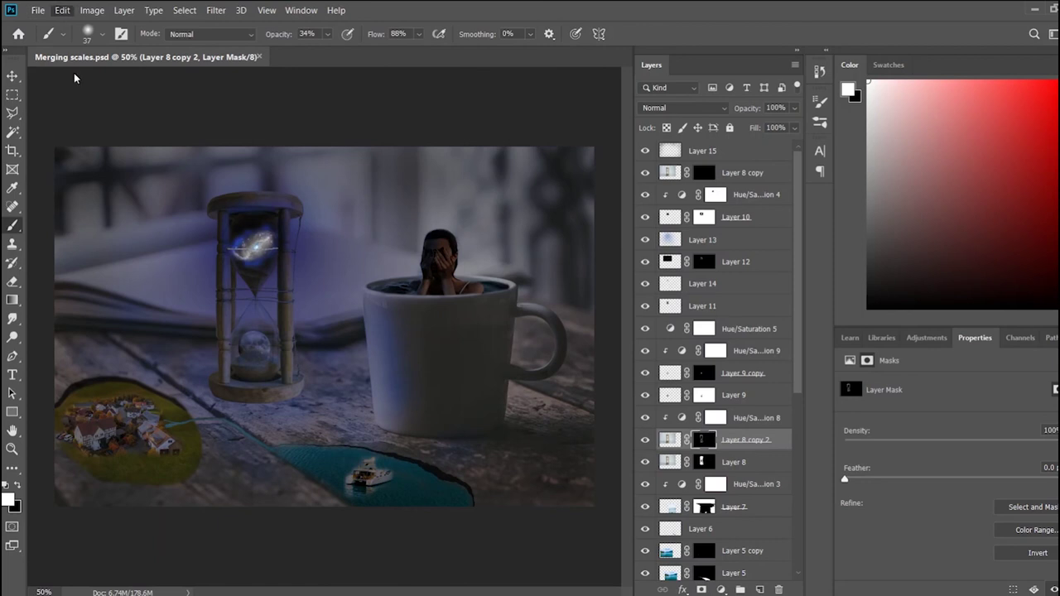
key("alt")
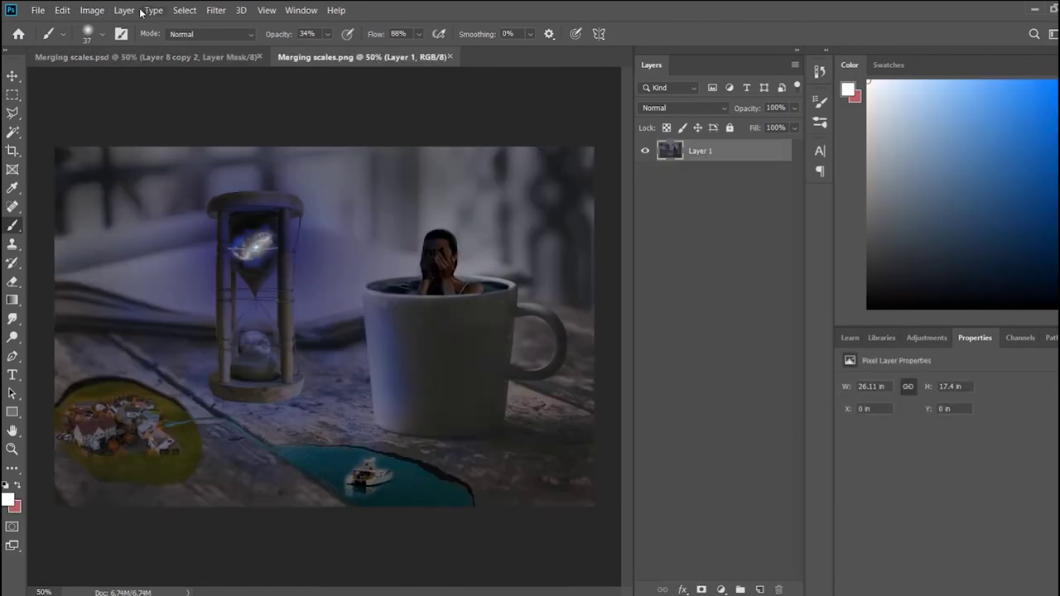
- Try Camera Raw tweaks on the flat copy: magenta tint, darker exposure, cooler temperature, more texture
key("shift+ctrl+a")
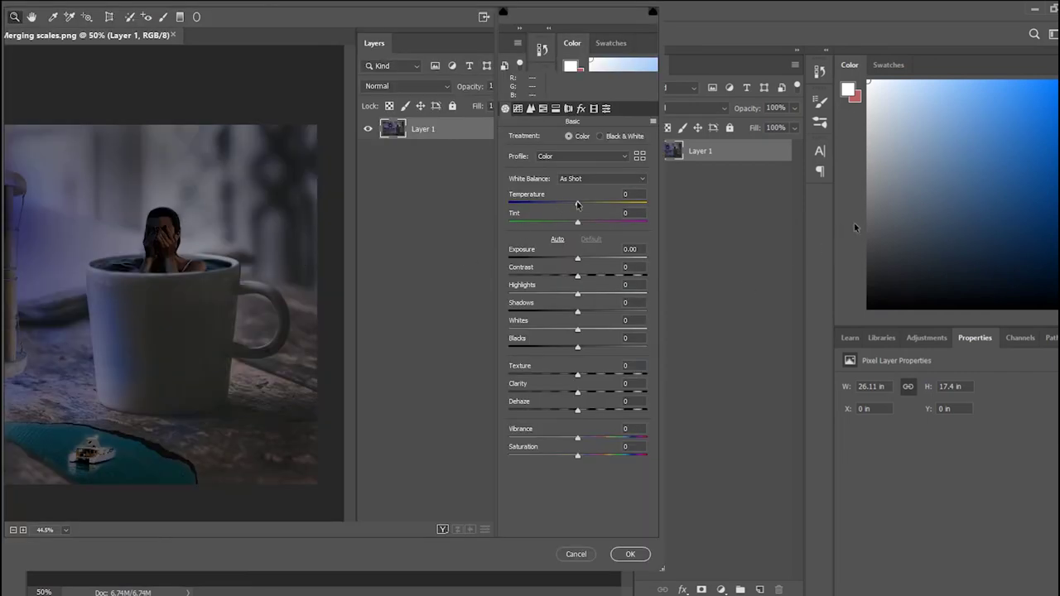
left_click_drag(597, 205, 593, 204)
mouse_move(577, 221)
left_mouse_down()
mouse_move(586, 223)
mouse_move(568, 258)
left_mouse_up()
mouse_move(577, 293)
left_mouse_down()
mouse_move(596, 295)
mouse_move(559, 345)
left_mouse_up()
left_click_drag(585, 203, 573, 205)
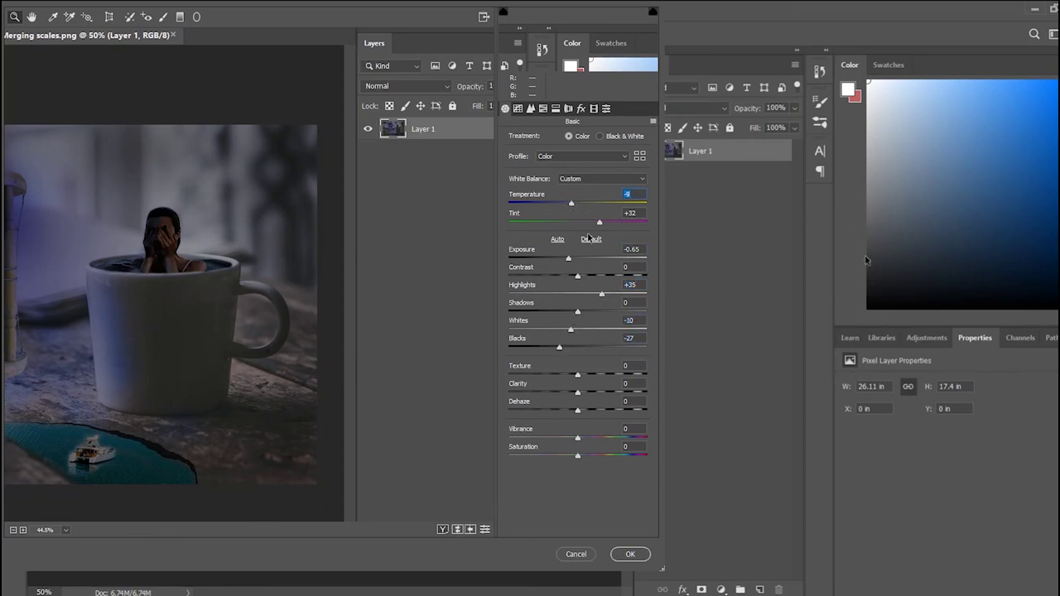
mouse_move(578, 375)
left_mouse_down()
mouse_move(607, 377)
mouse_move(587, 395)
left_mouse_up()
left_click(615, 557)
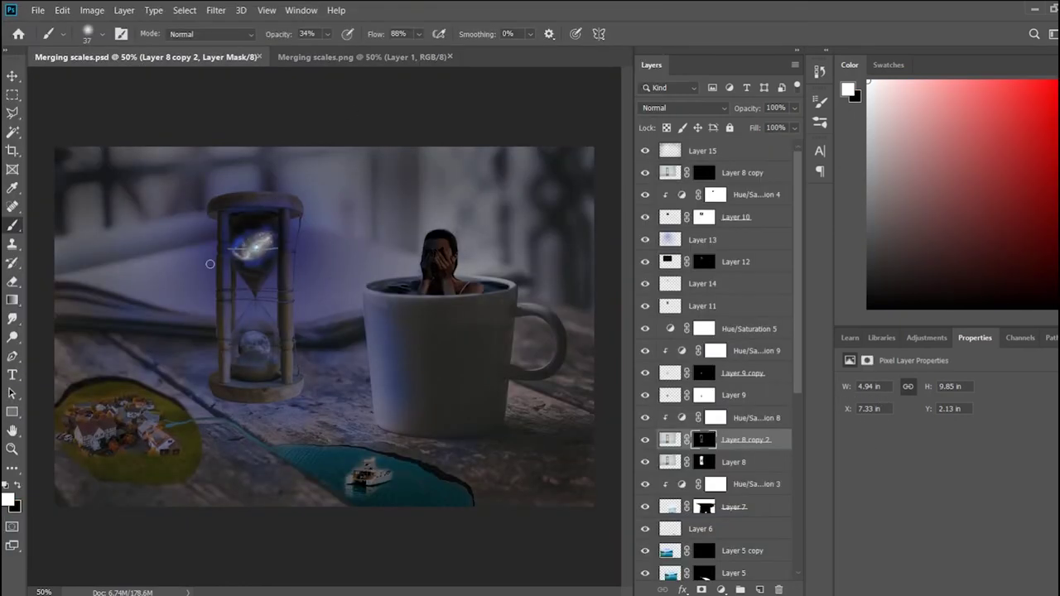
- Add a new layer above Layer 7 and set up a soft black brush at 130 px
left_click(762, 507)
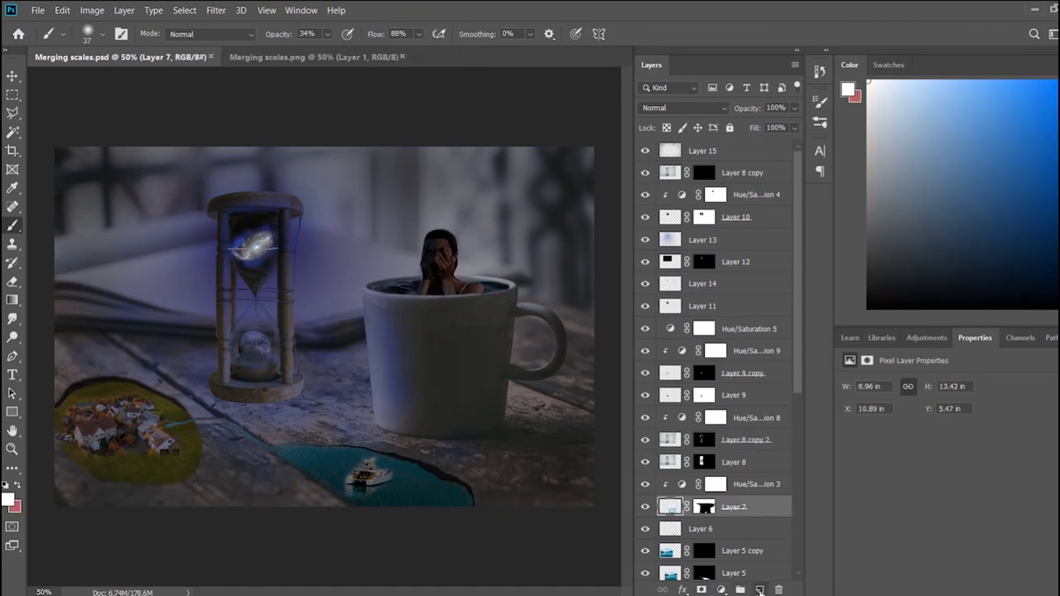
left_click(759, 589)
key("d")
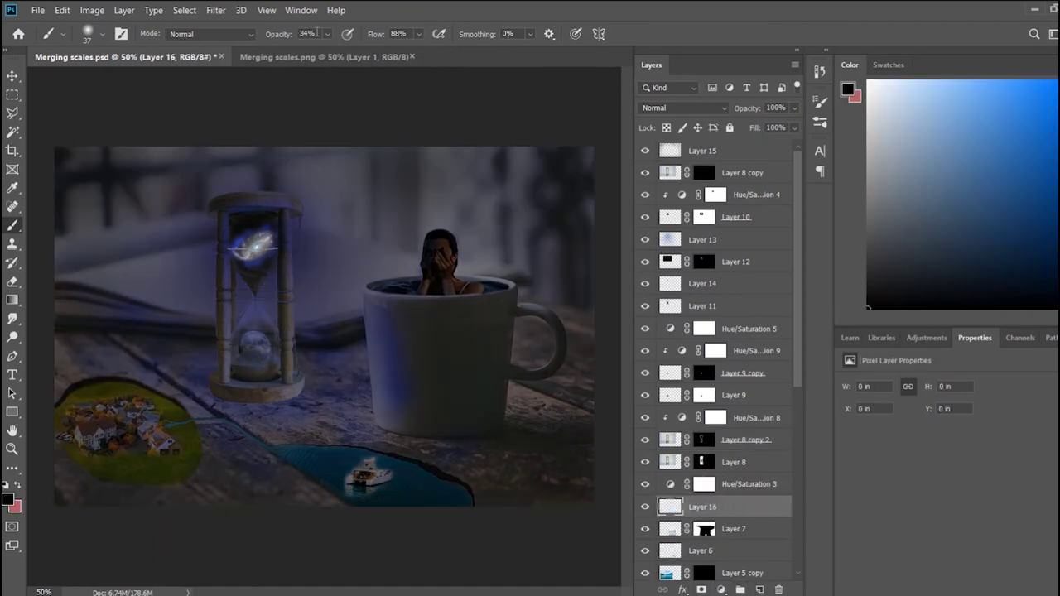
mouse_move(236, 372)
left_mouse_down()
mouse_move(269, 385)
mouse_move(237, 367)
mouse_move(229, 378)
left_mouse_up()
key("ctrl+1")
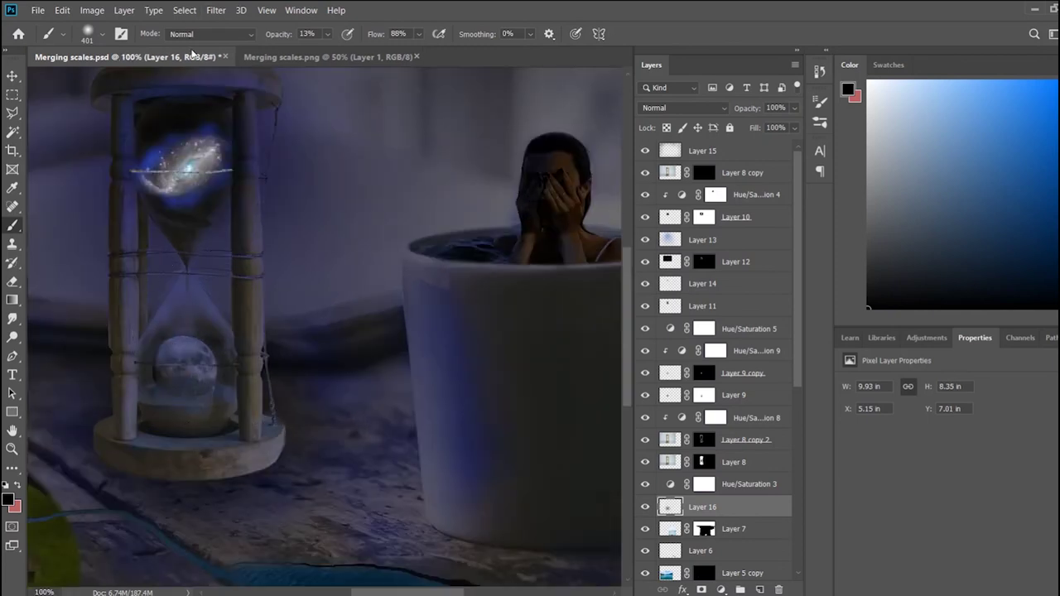
key("bracketleft")
key("bracketleft")
key("bracketleft")
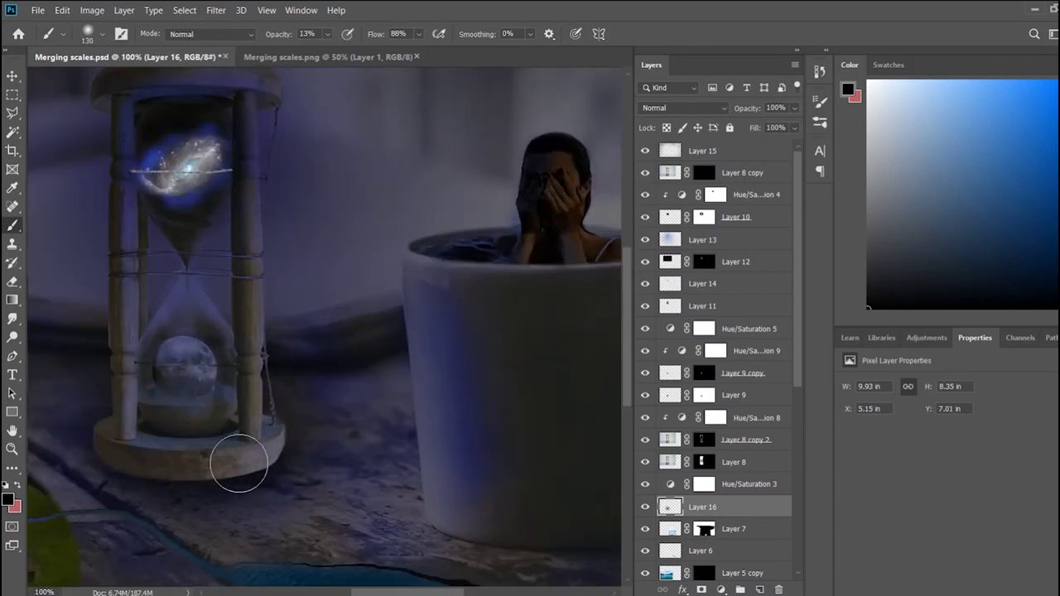
- Paint soft black shadows under the cup, around the boat and toward the village, then add another layer
mouse_move(612, 549)
left_mouse_down()
mouse_move(354, 502)
mouse_move(473, 544)
mouse_move(390, 504)
mouse_move(419, 537)
mouse_move(469, 521)
mouse_move(211, 505)
left_mouse_up()
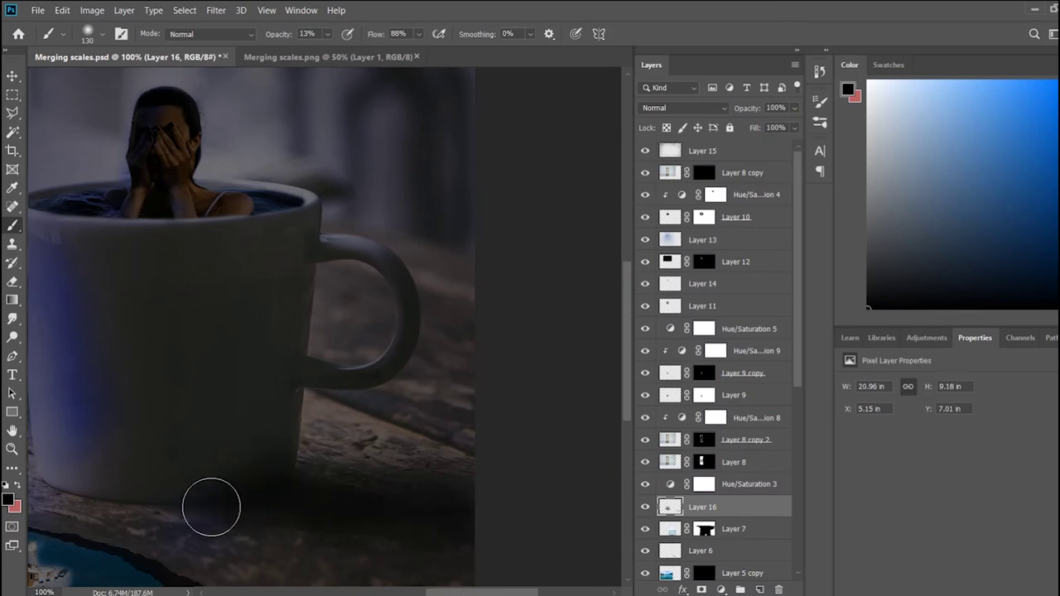
left_click_drag(105, 469, 378, 511)
mouse_move(364, 590)
left_mouse_down()
mouse_move(348, 450)
mouse_move(362, 449)
left_mouse_up()
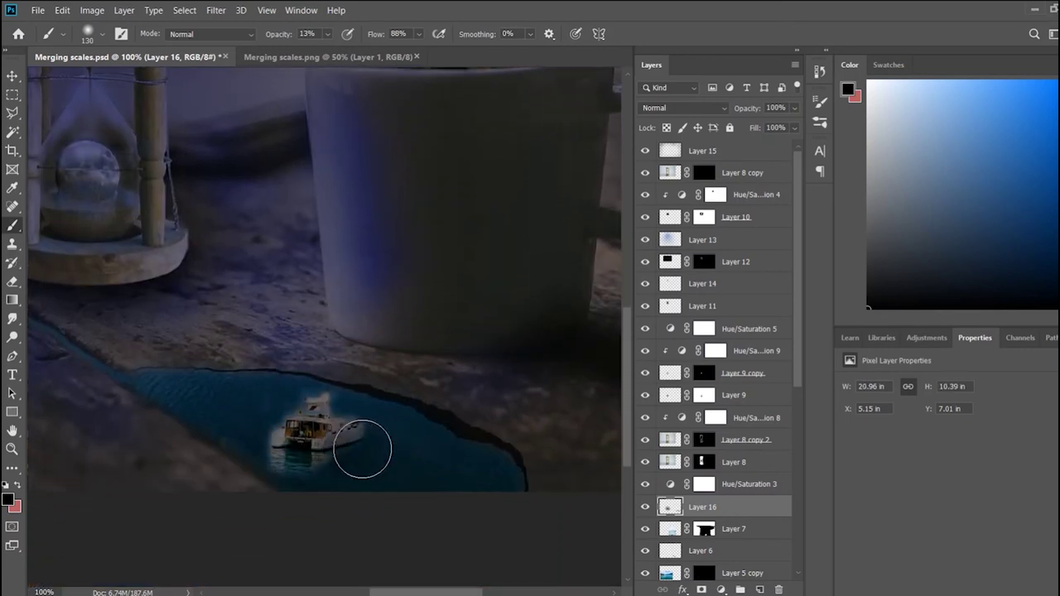
scroll(485, 568, "left", 5)
left_click_drag(284, 377, 130, 337)
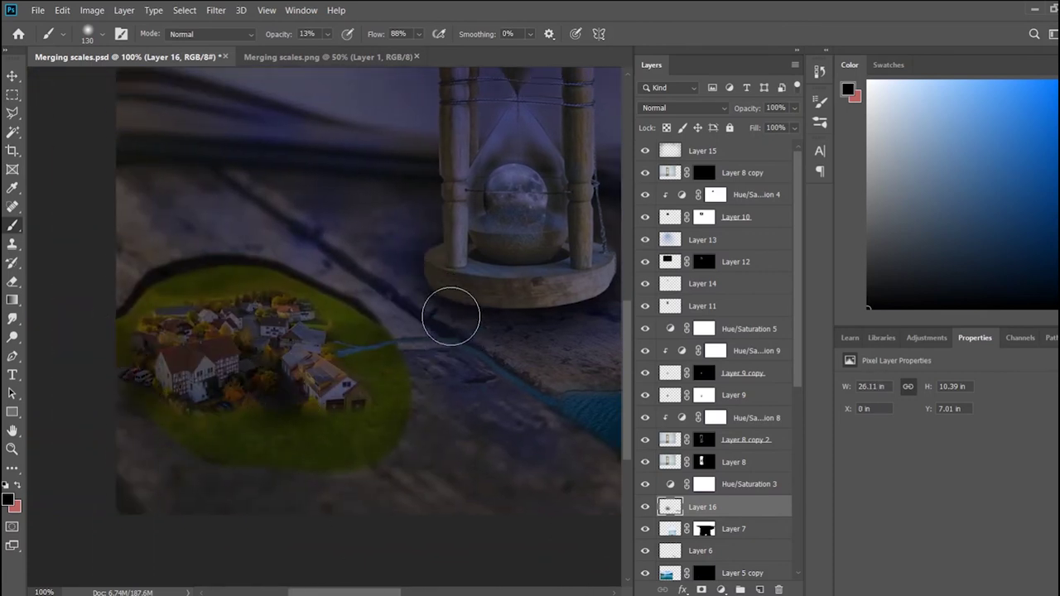
scroll(497, 373, "up", 4)
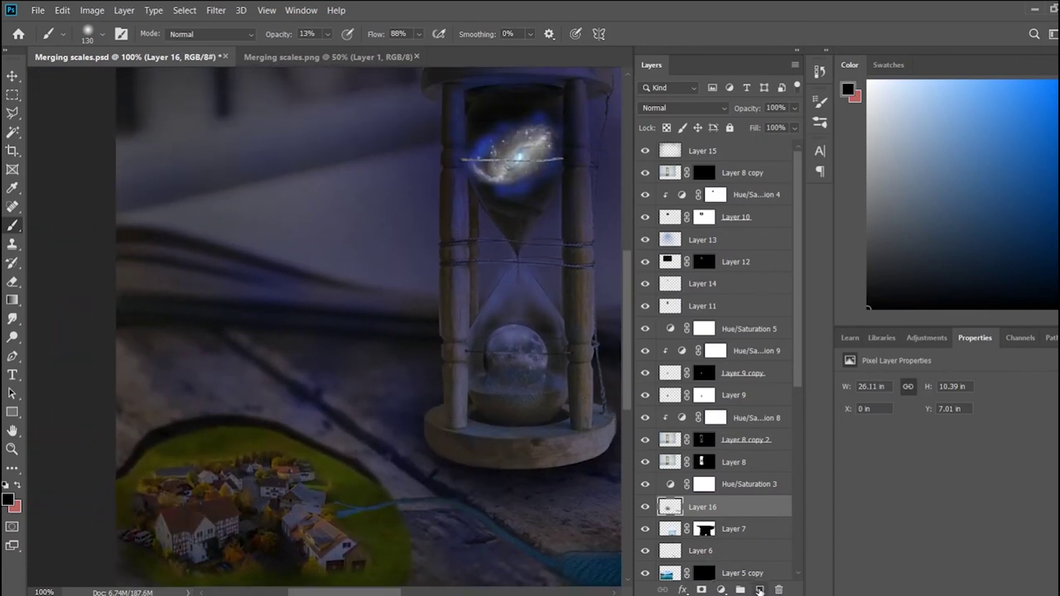
left_click(760, 590)
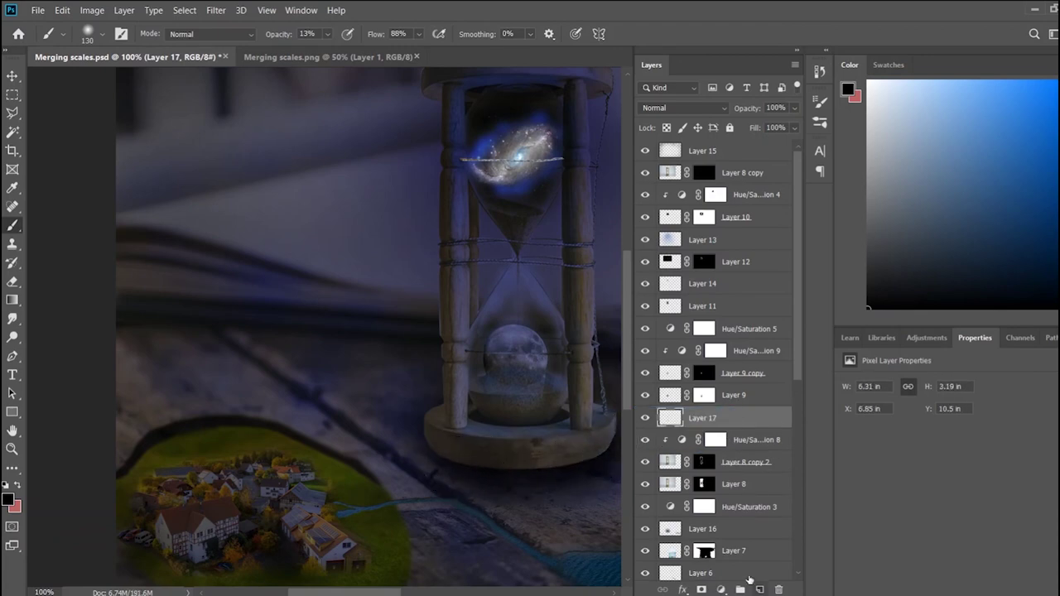
- Zoom into the village island and set the brush to 40 px at 35% opacity
key("ctrl+minus")
key("ctrl+minus")
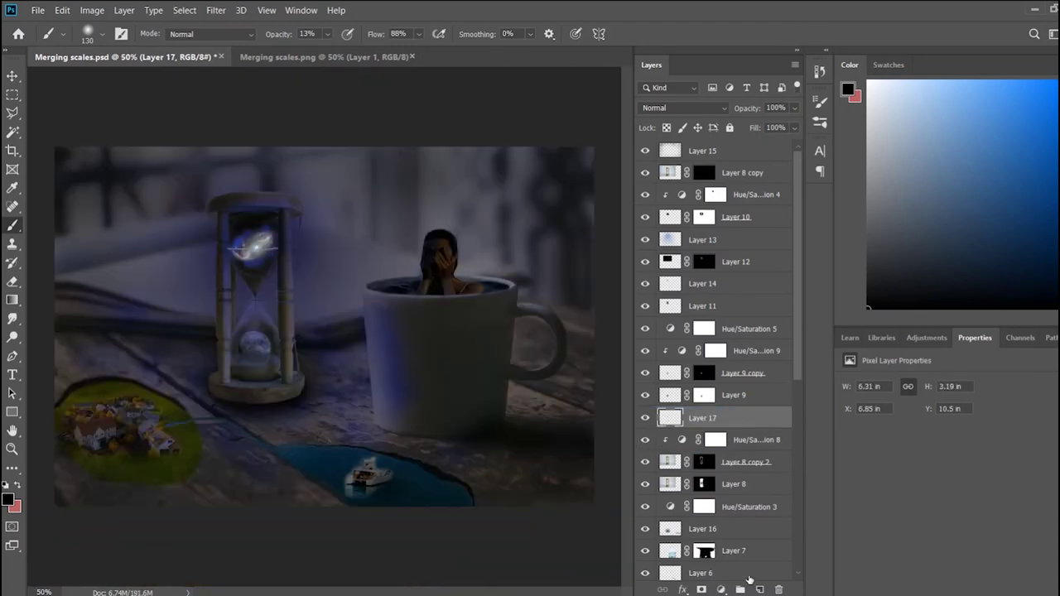
key("ctrl+plus")
key("ctrl+plus")
scroll(450, 402, "down", 5)
scroll(450, 403, "left", 5)
scroll(466, 481, "down", 3)
scroll(466, 481, "down", 5)
key("bracketleft")
key("bracketleft")
key("bracketleft")
scroll(348, 497, "up", 3)
scroll(315, 431, "right", 4)
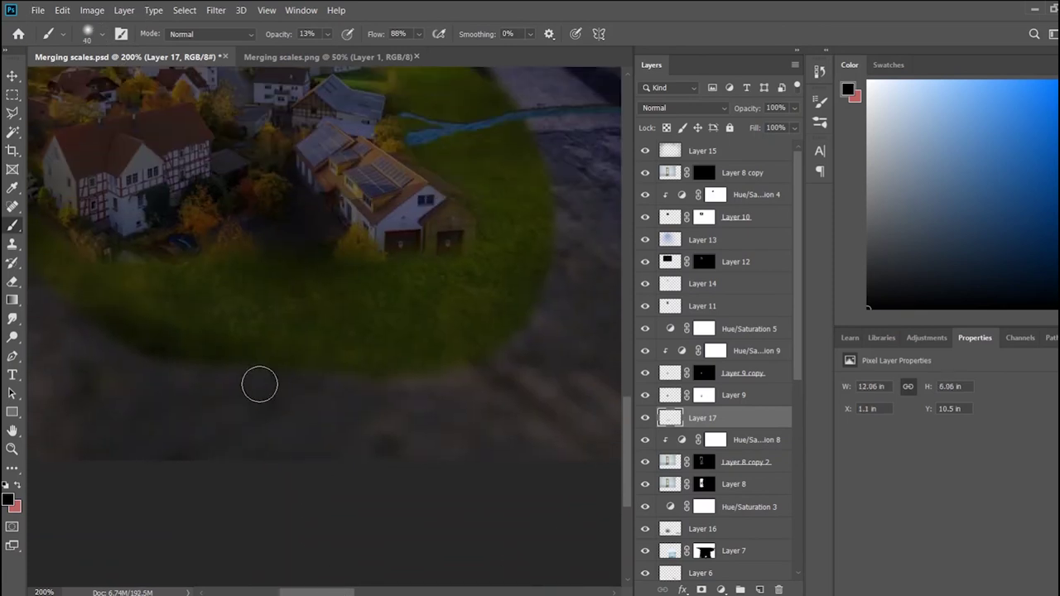
key("3")
key("5")
- Darken the village island's green rim with black strokes and save the composite
mouse_move(492, 168)
left_mouse_down()
mouse_move(541, 213)
mouse_move(530, 177)
mouse_move(401, 154)
left_mouse_up()
scroll(530, 178, "up", 3)
scroll(402, 153, "up", 3)
mouse_move(194, 146)
left_mouse_down()
mouse_move(340, 211)
mouse_move(315, 182)
left_mouse_up()
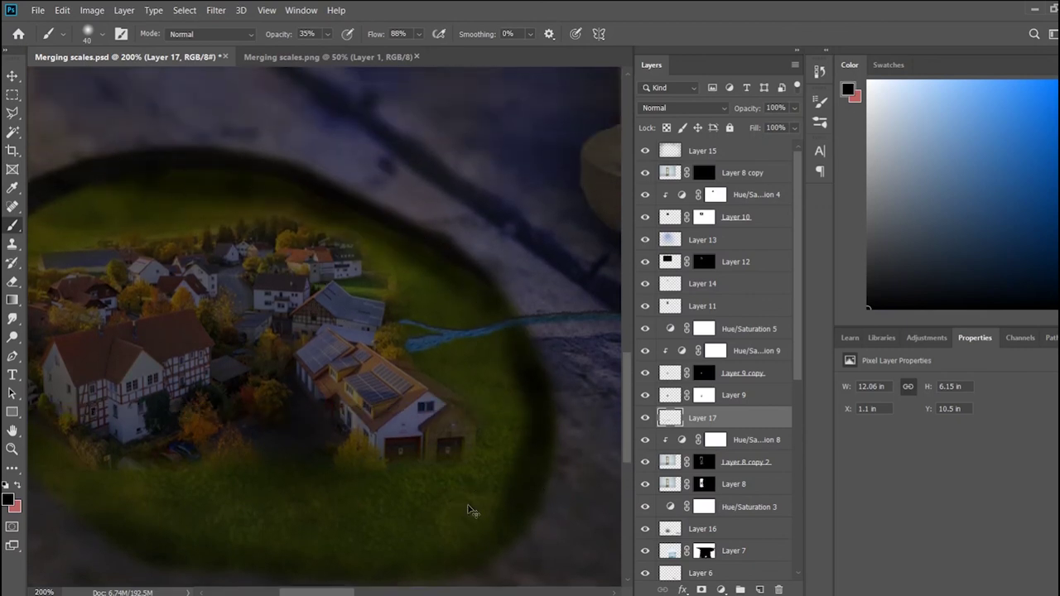
key("ctrl+minus")
key("ctrl+minus")
key("ctrl+minus")
key("e")
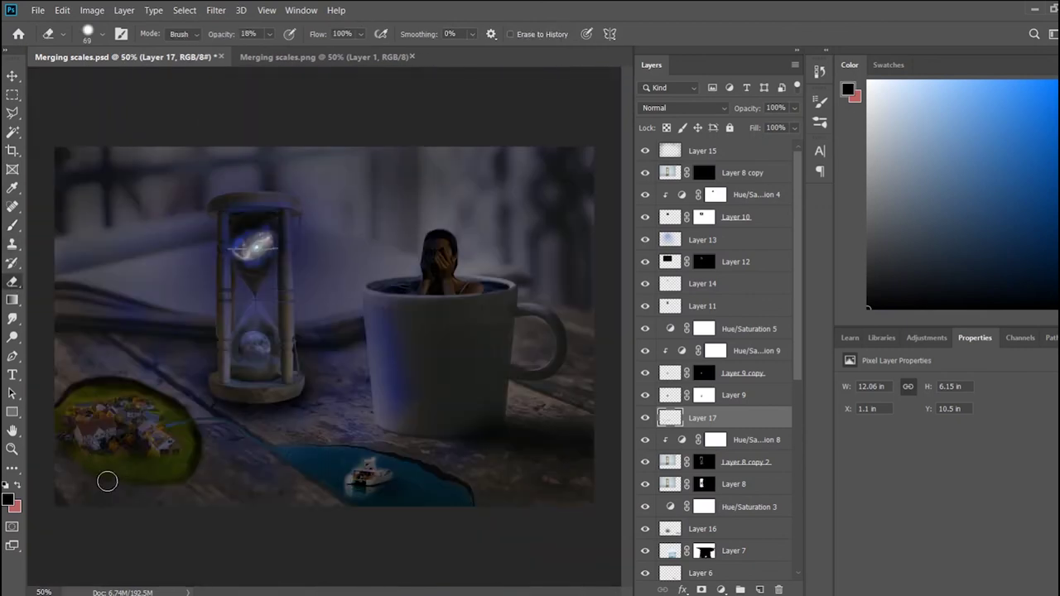
key("ctrl+s")
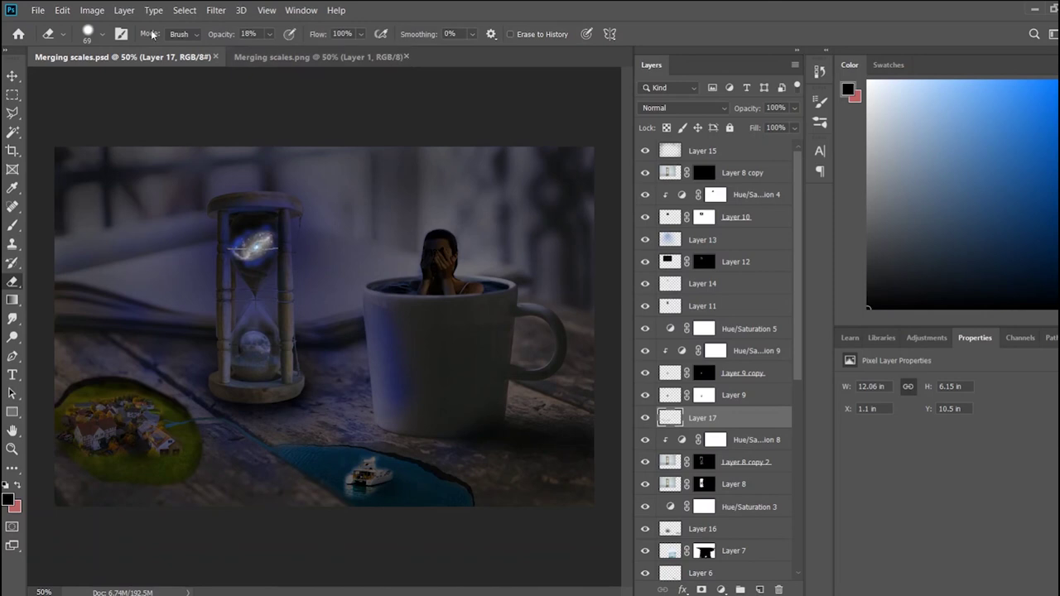
left_click(319, 57)
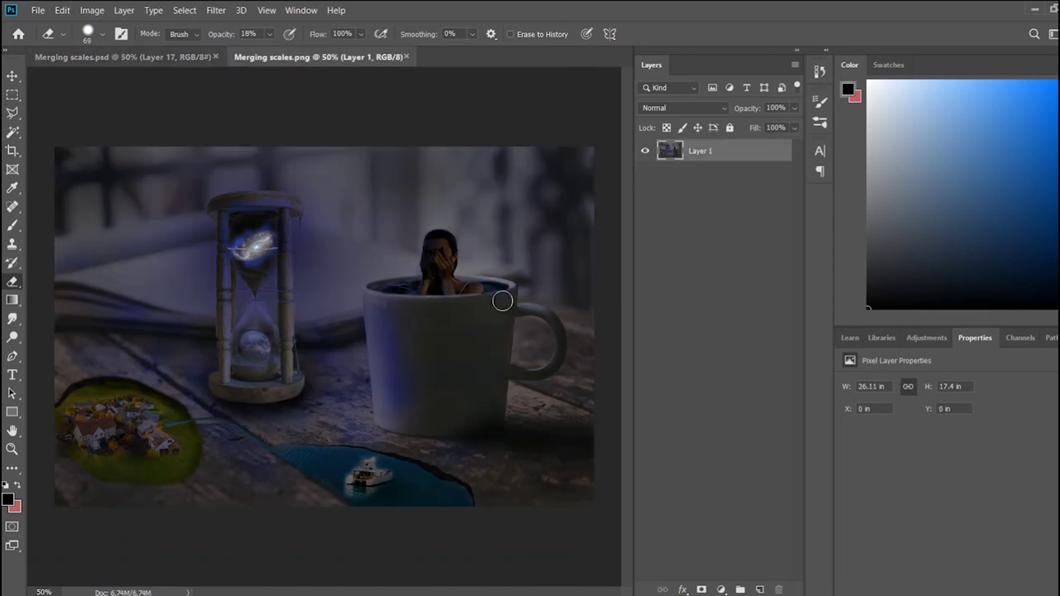
- In Camera Raw, brighten exposure, raise contrast, set whites +10, add slight dehaze, tint toward green
key("ctrl+shift+a")
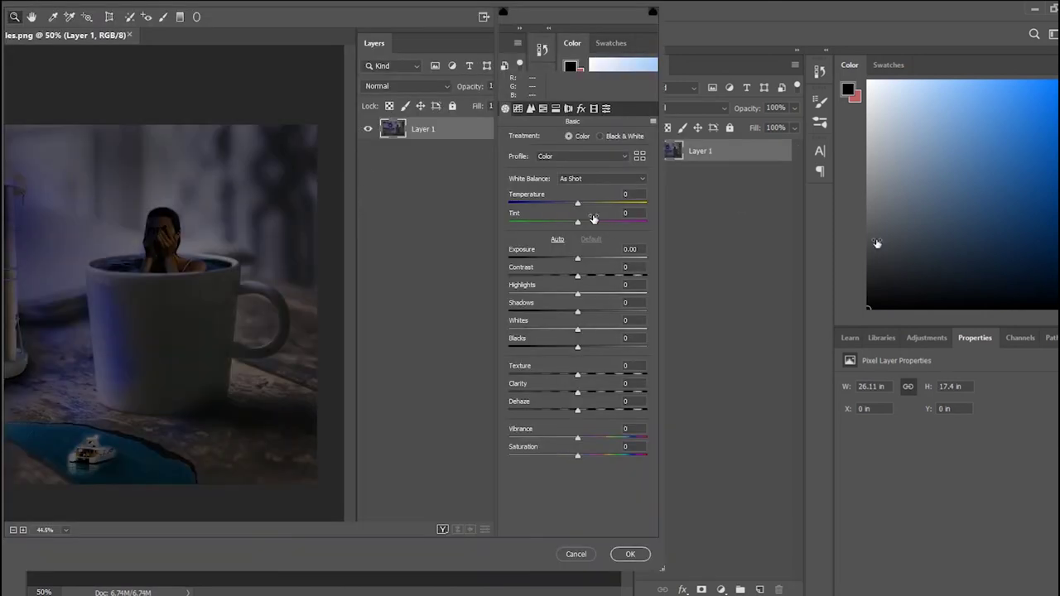
mouse_move(577, 275)
left_mouse_down()
mouse_move(596, 275)
mouse_move(583, 260)
left_mouse_up()
left_click_drag(577, 329, 584, 331)
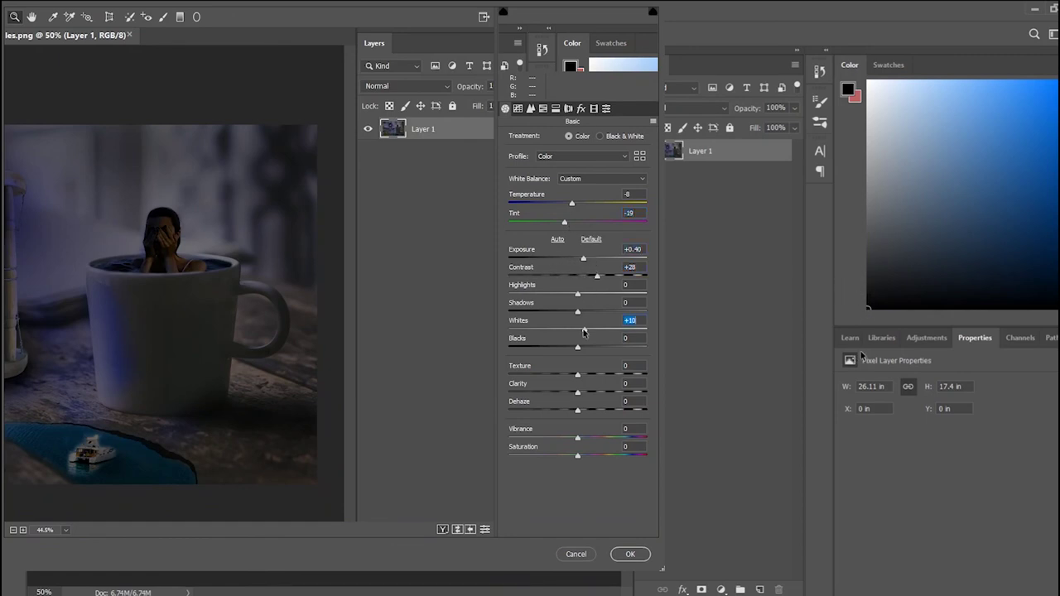
mouse_move(580, 408)
left_mouse_down()
mouse_move(606, 438)
mouse_move(588, 459)
left_mouse_up()
double_click(570, 438)
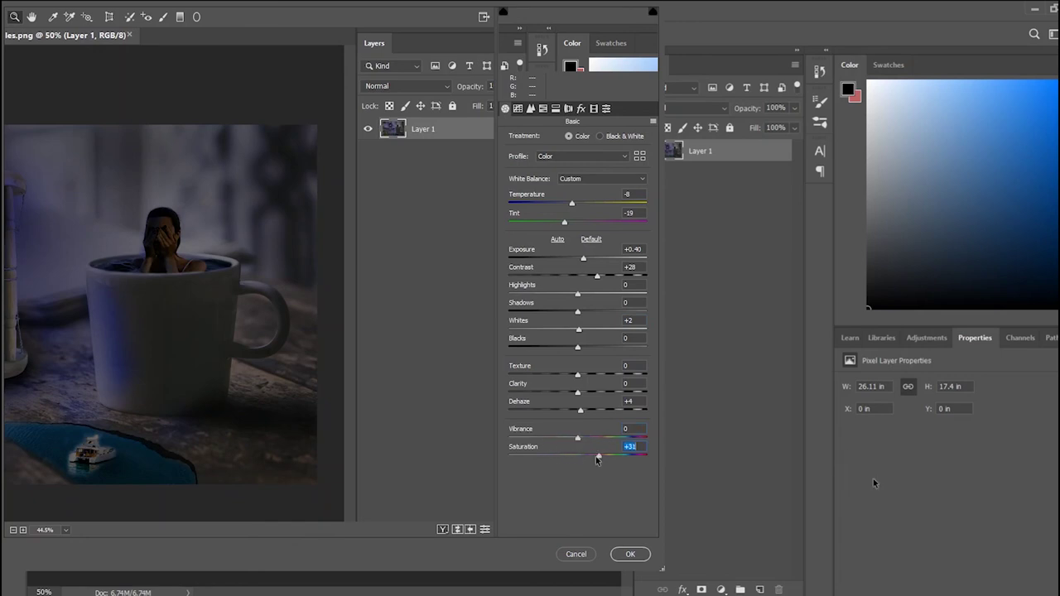
left_click_drag(564, 223, 550, 224)
- Shift the Purples hue and set the Aquas hue to +33, then apply the grade
left_click(531, 109)
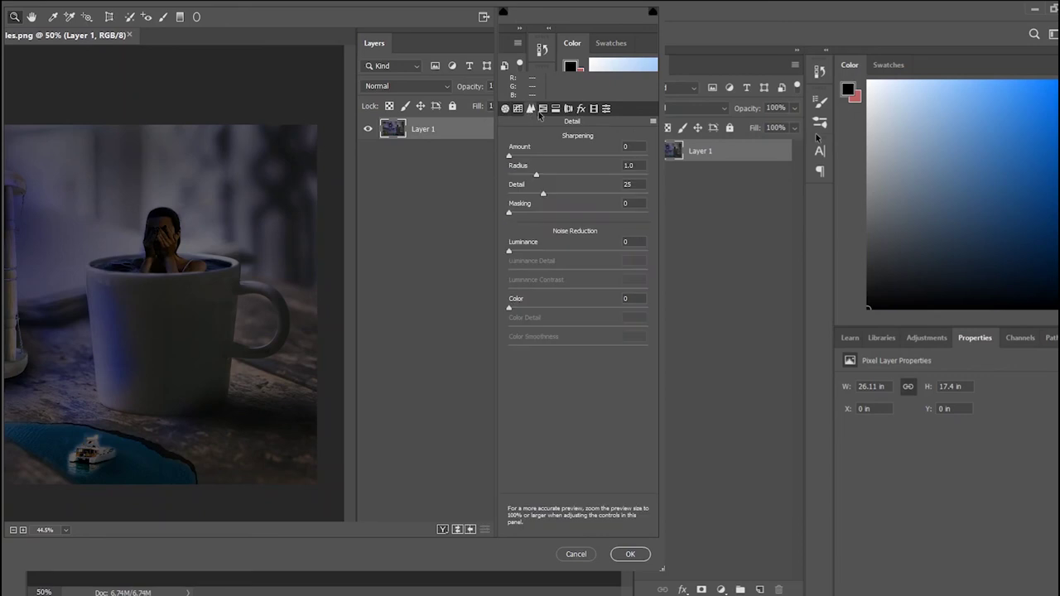
left_click(578, 276)
left_click_drag(577, 295, 609, 295)
left_click_drag(578, 259, 600, 259)
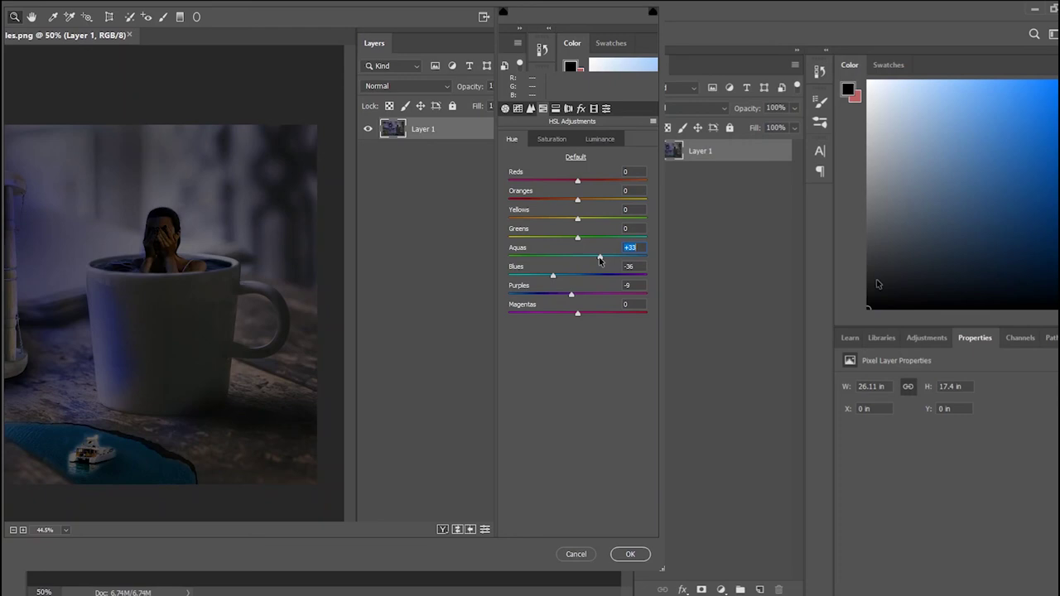
left_click(630, 554)
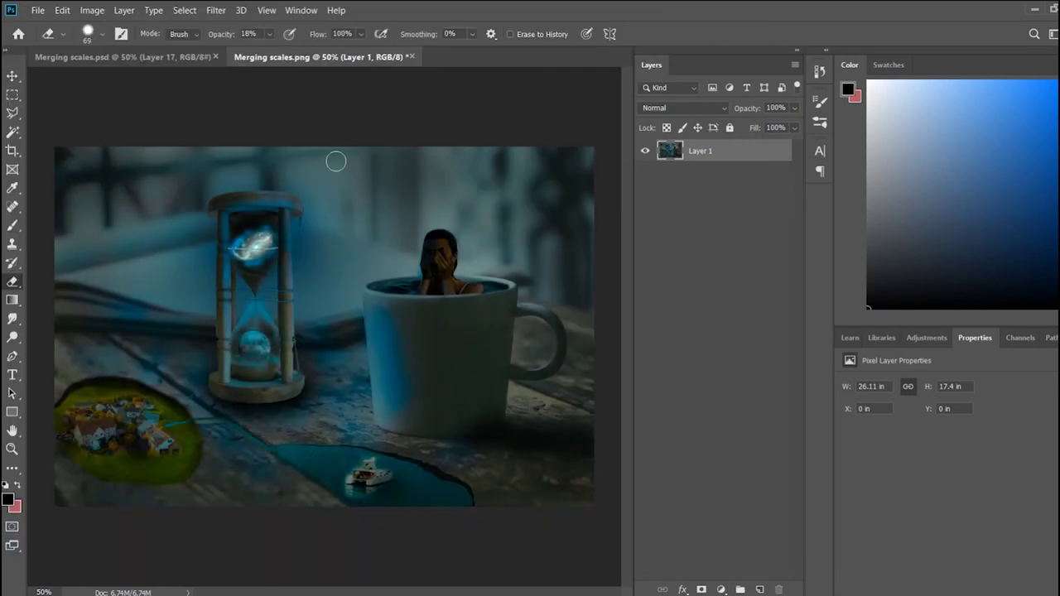
- Save the teal-graded Merging scales.png with Ctrl+S
key("ctrl+s")
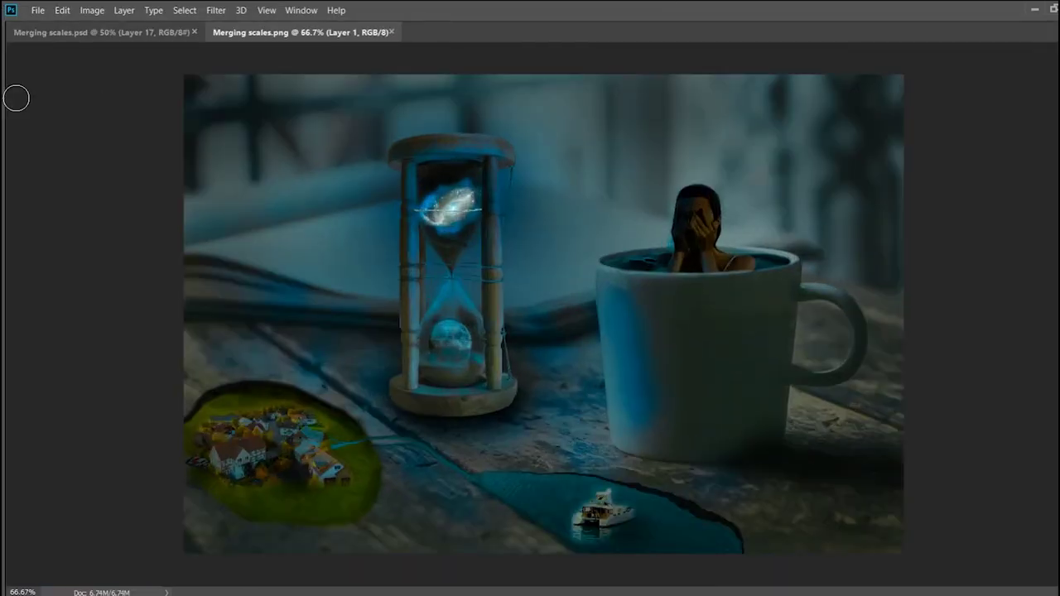